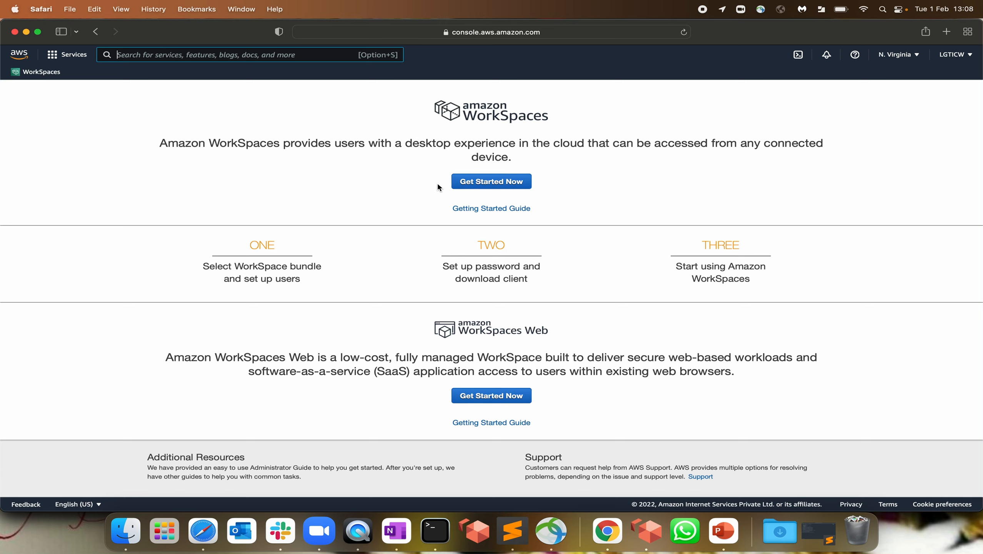
Start Amazon WorkSpaces with Get Started Now, then launch the Advanced Setup
left_click(497, 188)
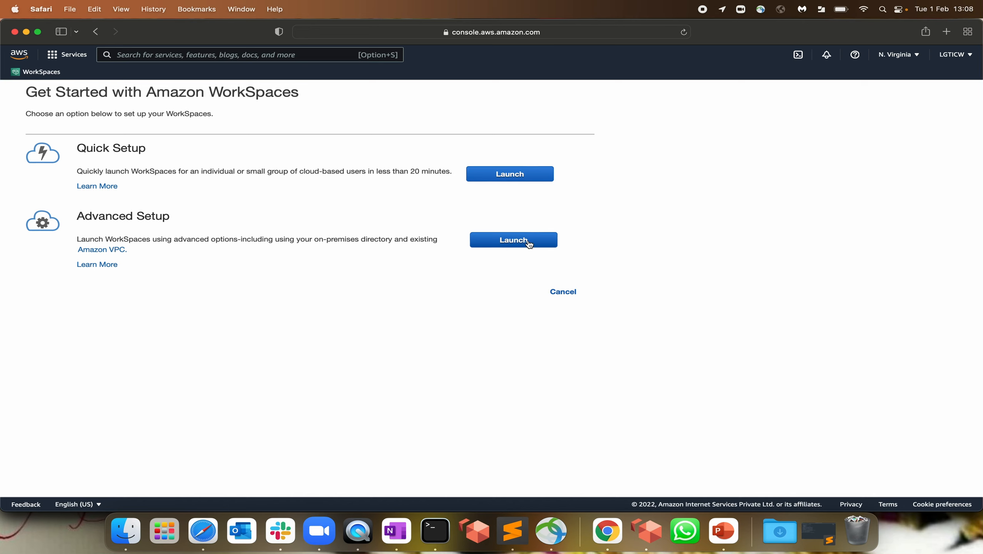
left_click(510, 241)
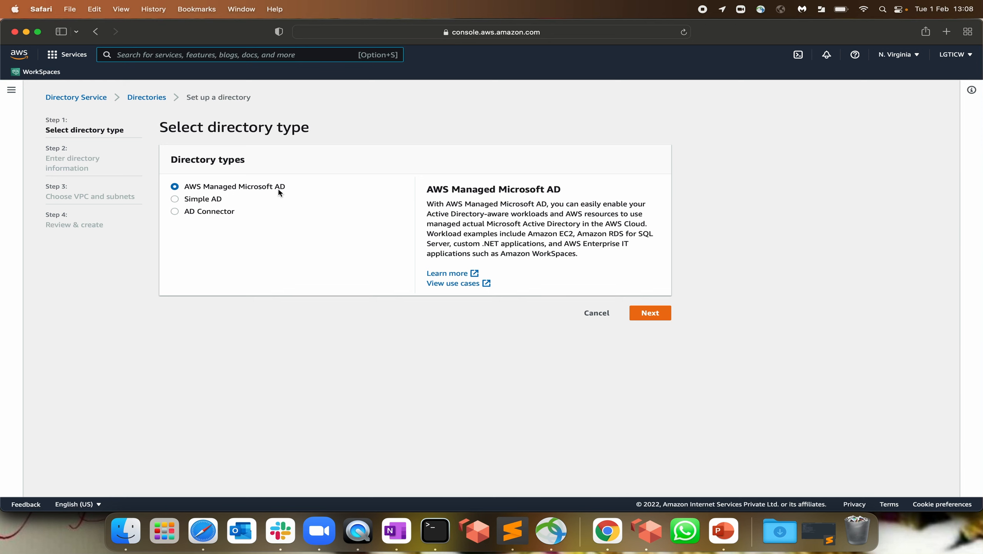
Choose a Small Simple AD directory with organization name lgticw and DNS name lgticw.com
left_click(204, 200)
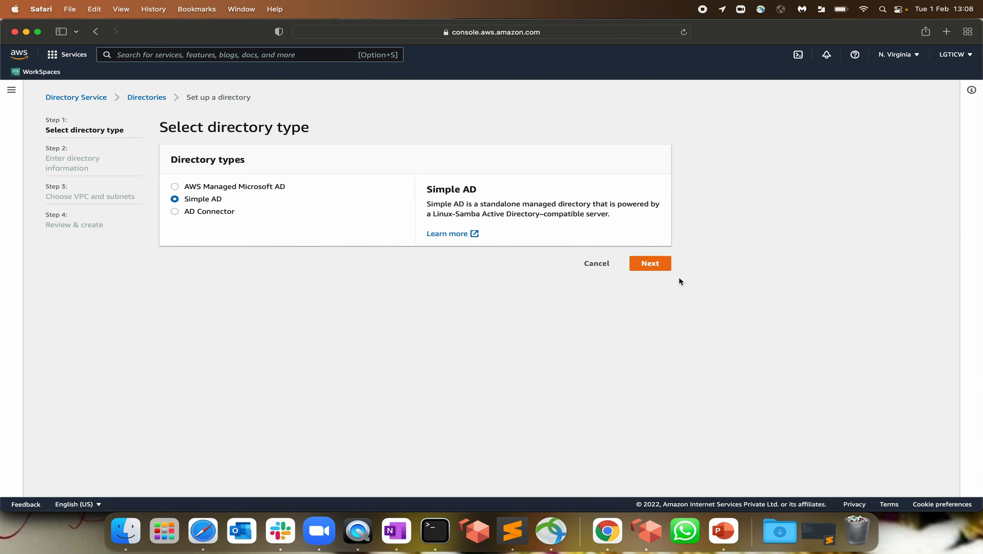
left_click(650, 265)
left_click(183, 278)
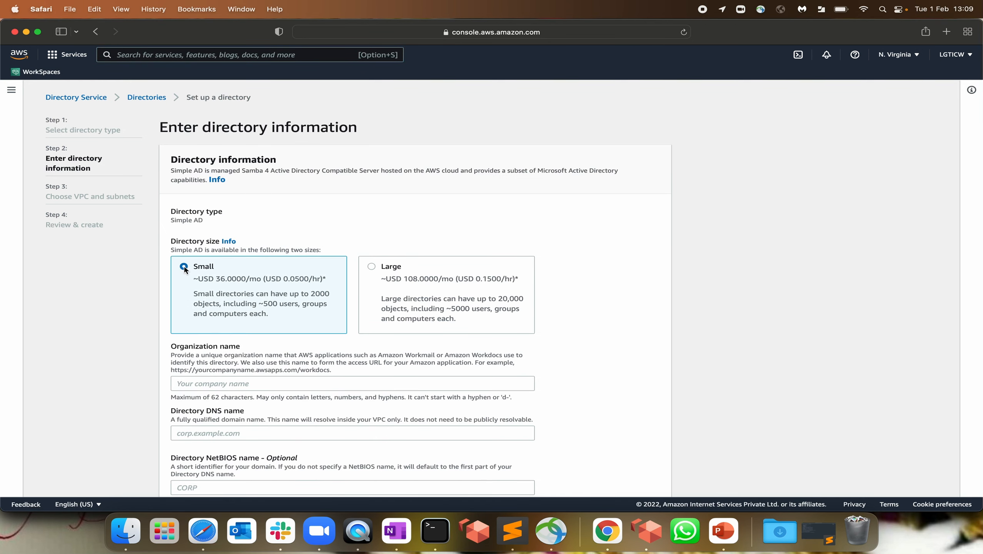
scroll(277, 363, "down", 2)
left_click(217, 331)
type("lgticw")
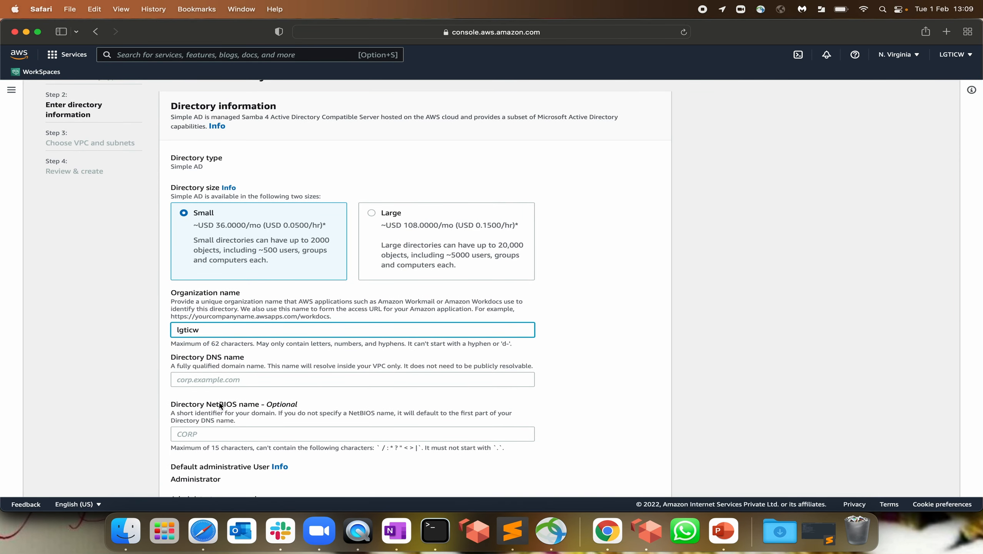
left_click(226, 381)
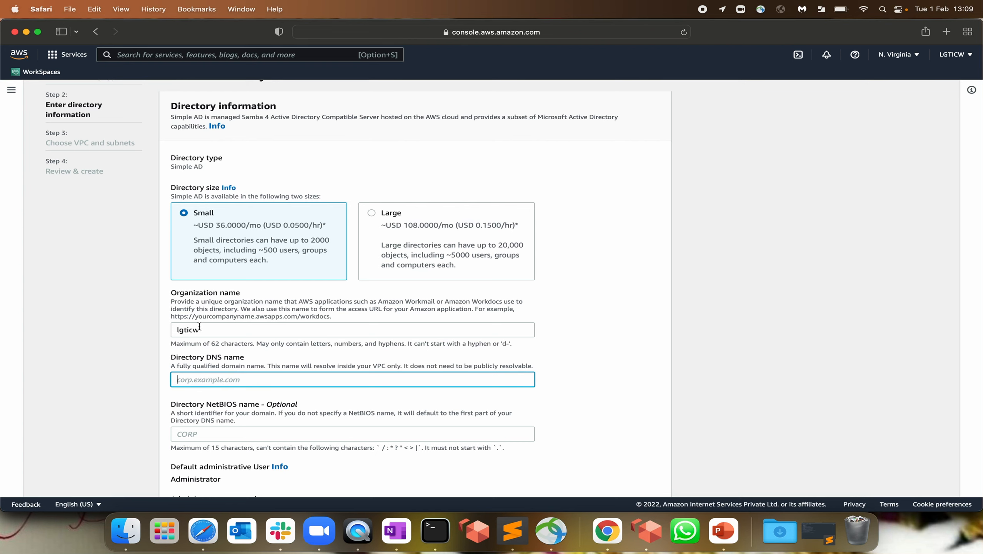
key("shift+Tab")
left_click(235, 381)
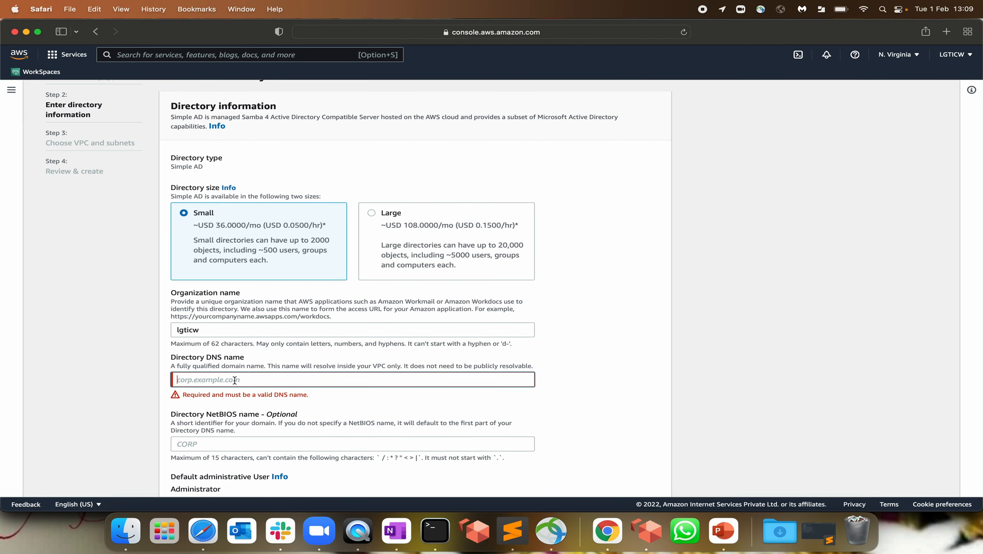
type("lgticw.com")
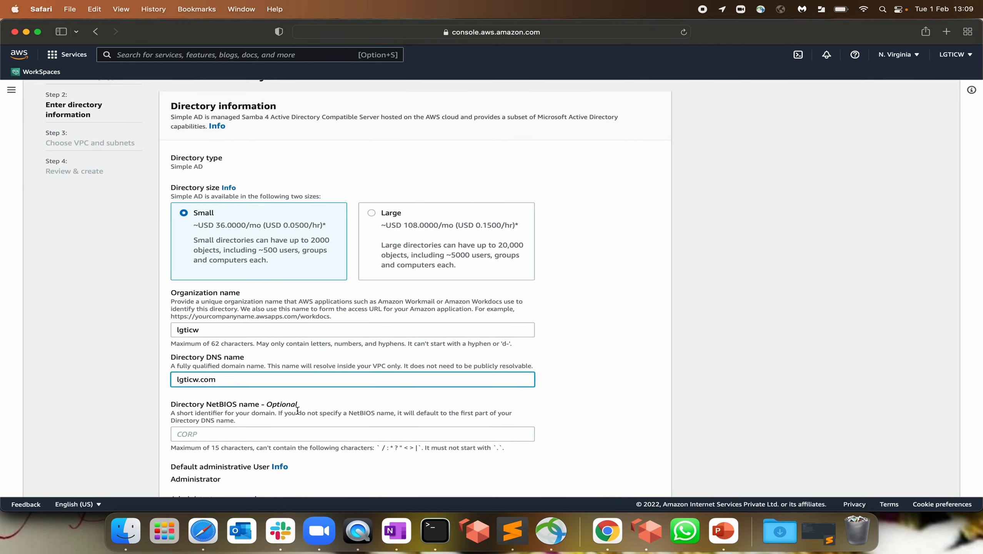
Enter and confirm the directory's administrator password, then continue to the VPC and subnets step
scroll(166, 345, "down", 3)
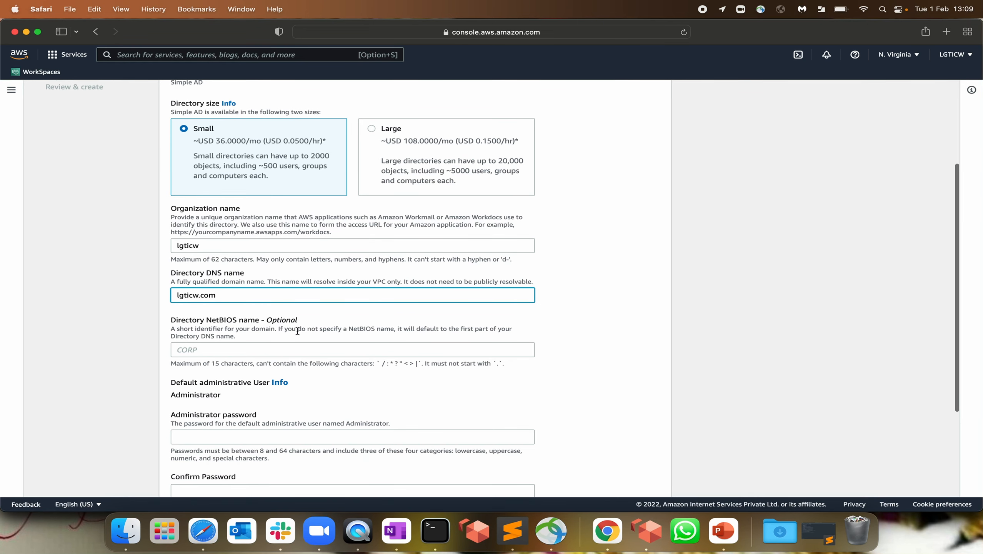
scroll(318, 400, "down", 2)
scroll(317, 398, "down", 1)
left_click(216, 355)
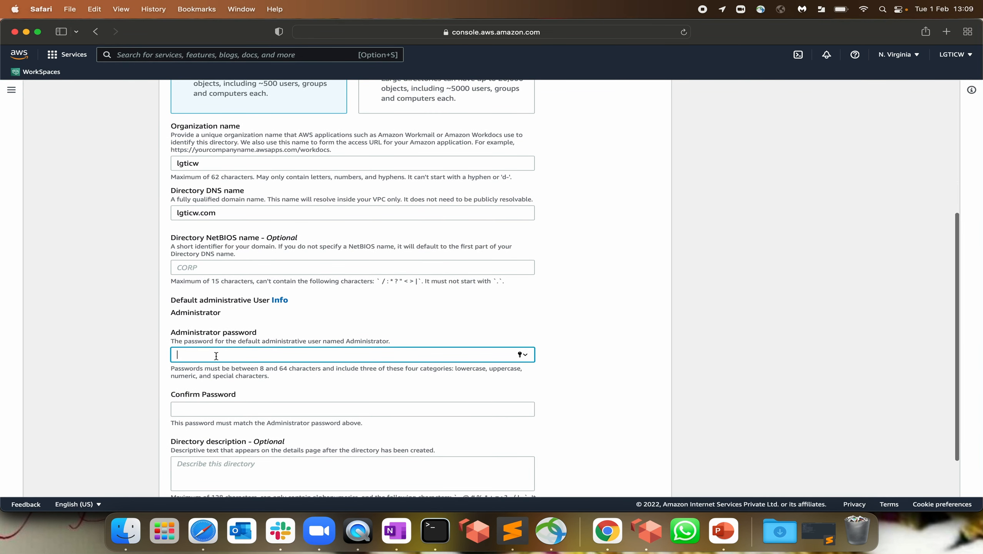
type("*****")
key("BackSpace")
key("BackSpace")
key("BackSpace")
key("BackSpace")
type("****")
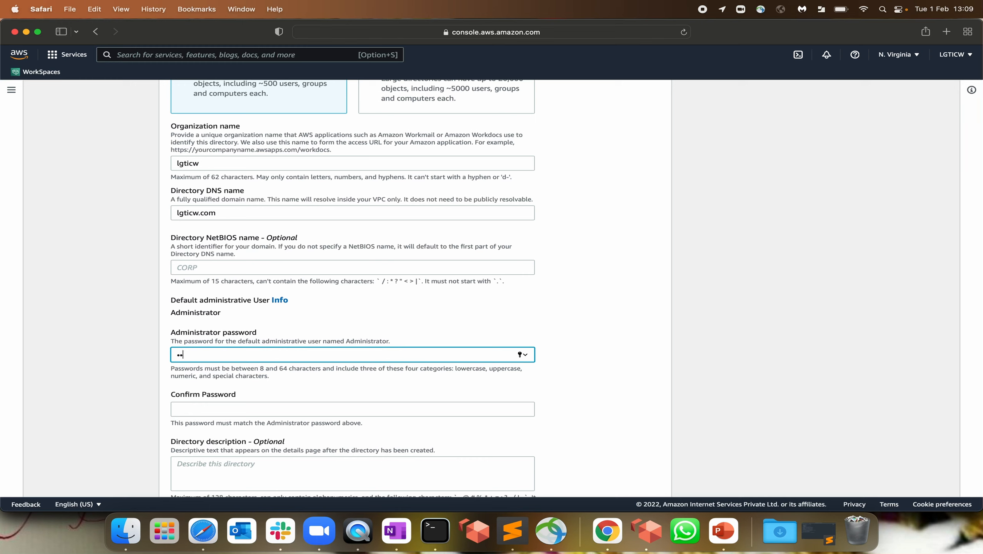
type("****")
left_click(230, 411)
type("********")
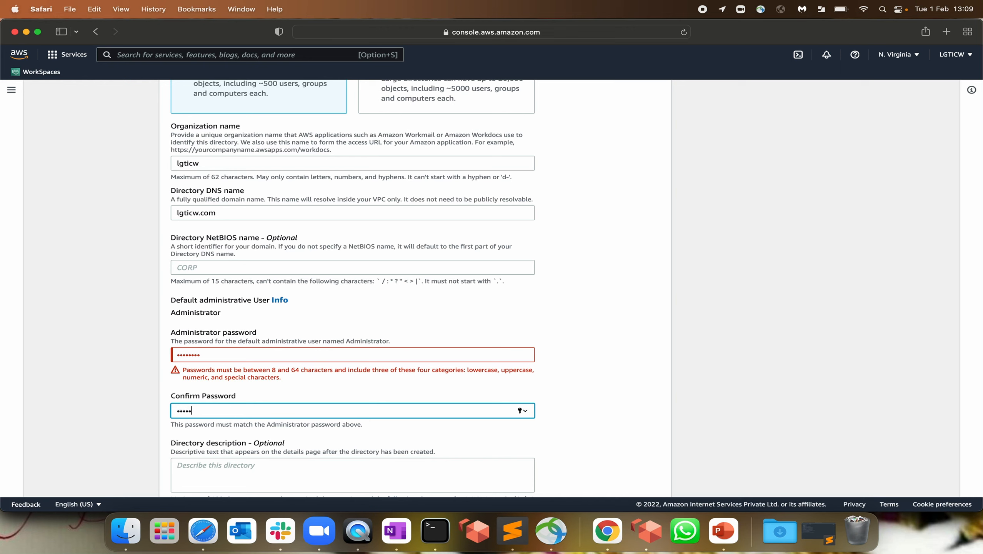
left_click_drag(205, 354, 110, 350)
type("*")
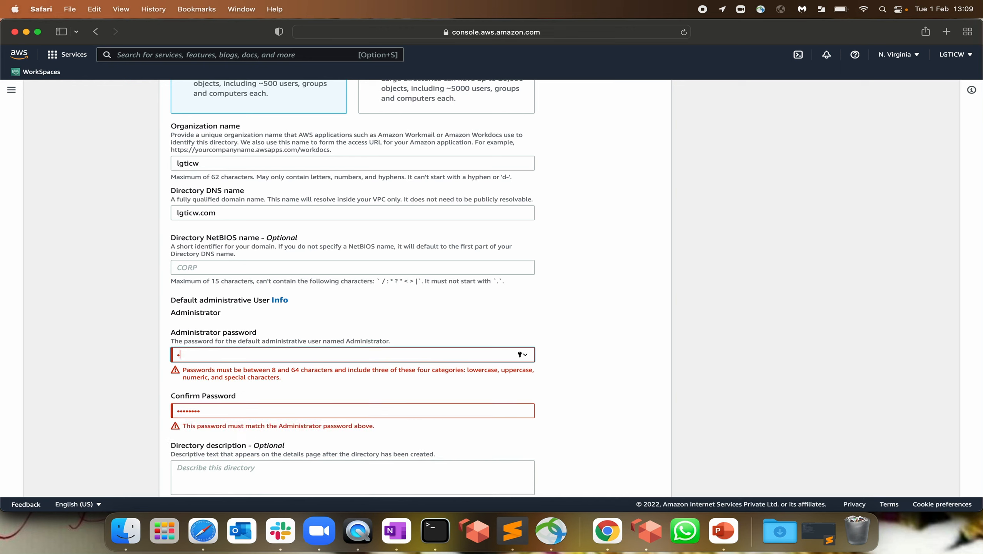
type("*******")
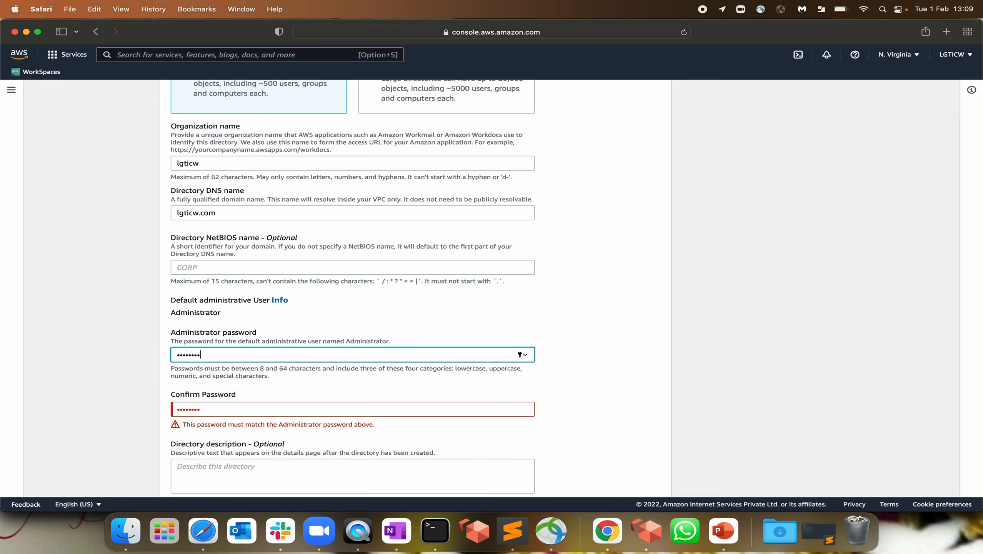
key("Tab")
type("********")
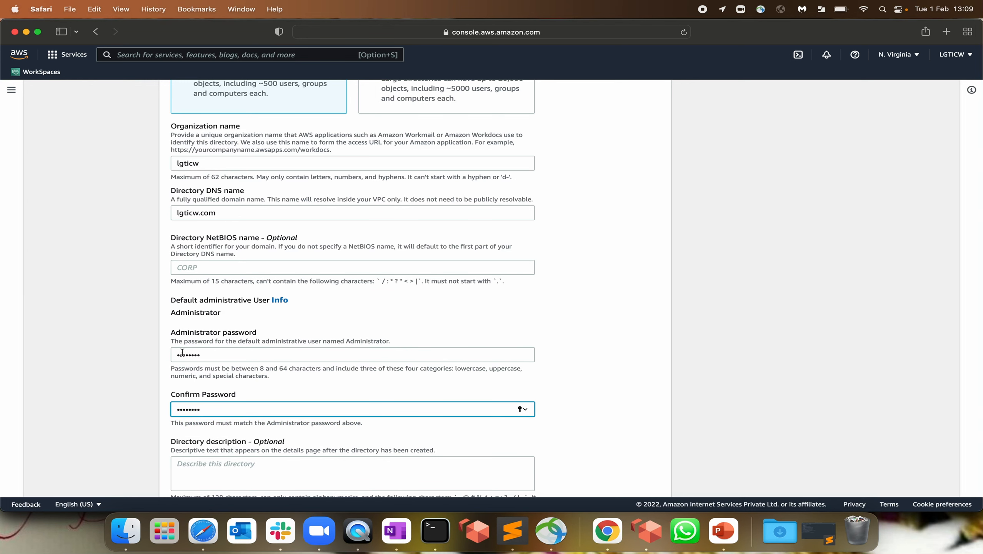
scroll(642, 458, "down", 3)
left_click(649, 479)
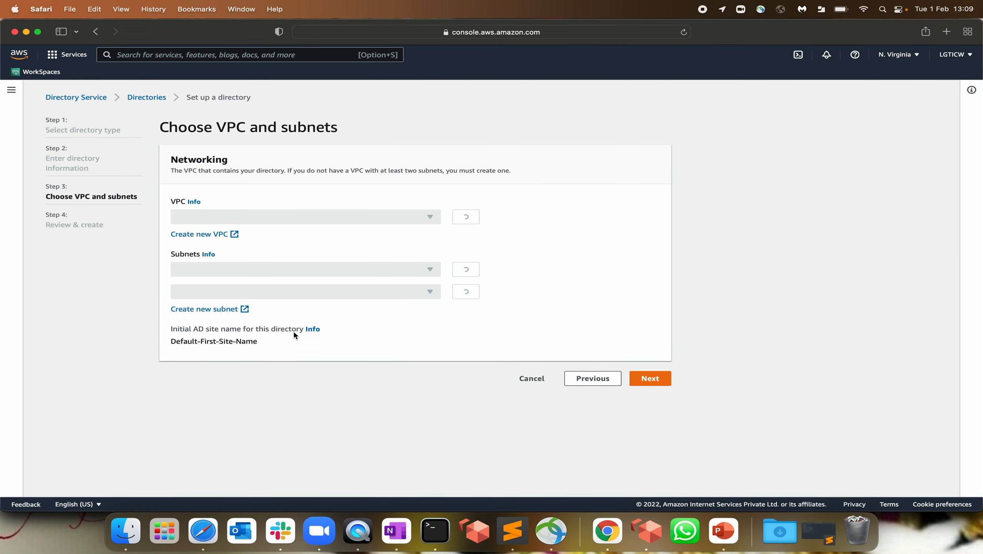
Put the directory in myVPC on subnets private-subnet and private-02, then create it from the review page
left_click(436, 266)
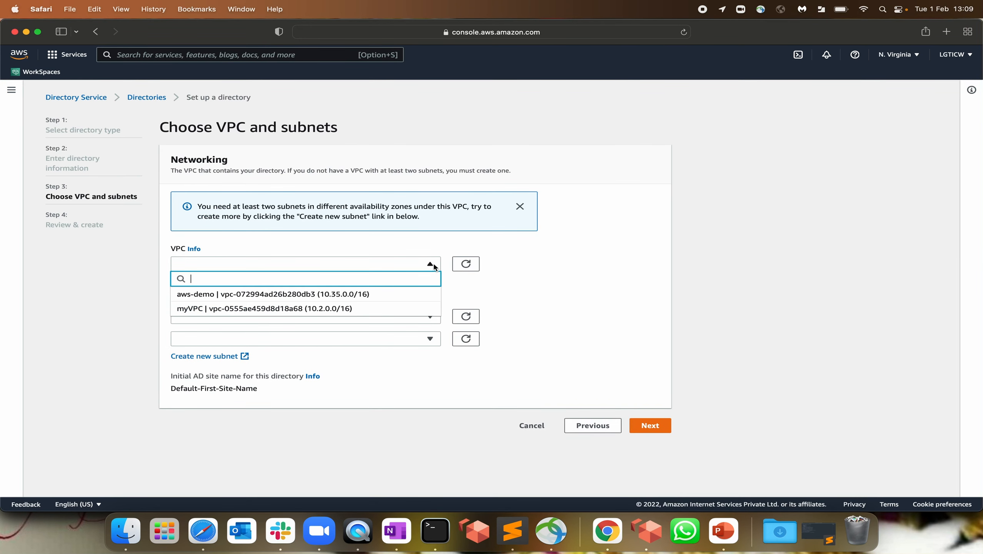
left_click(257, 309)
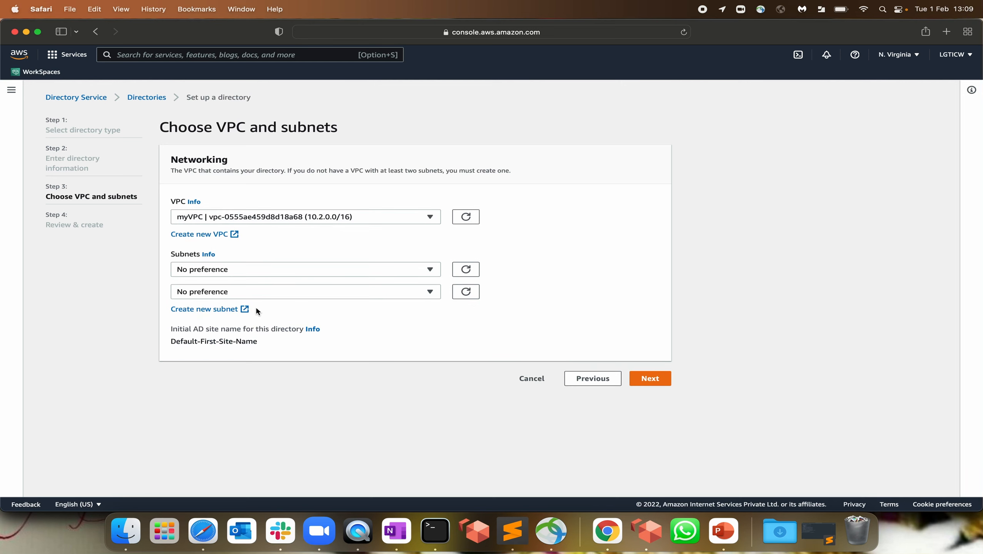
left_click(435, 270)
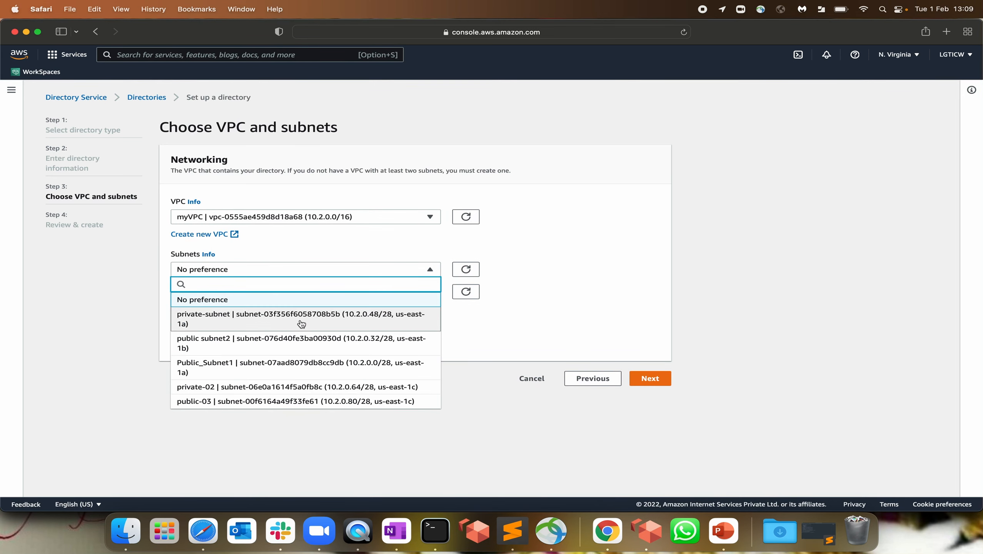
left_click(228, 320)
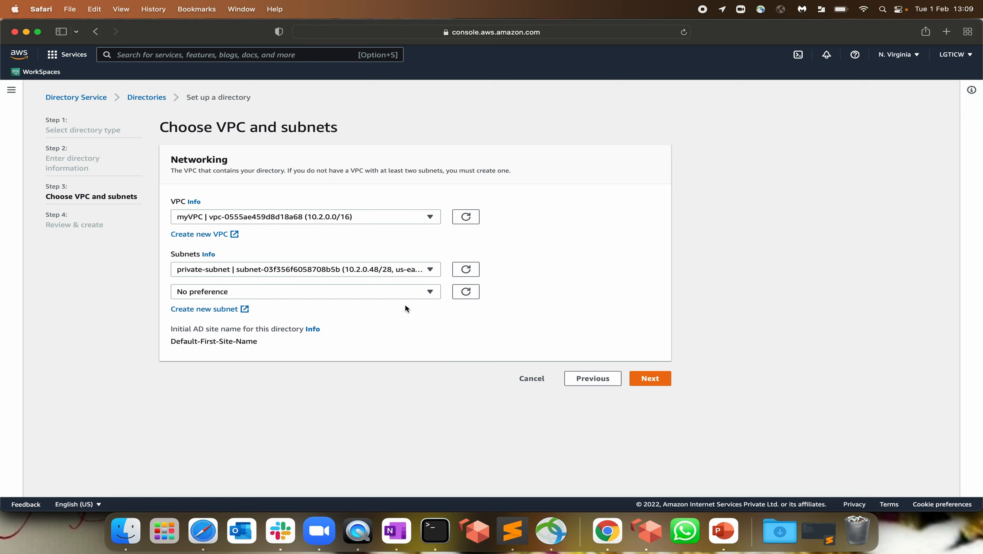
left_click(431, 292)
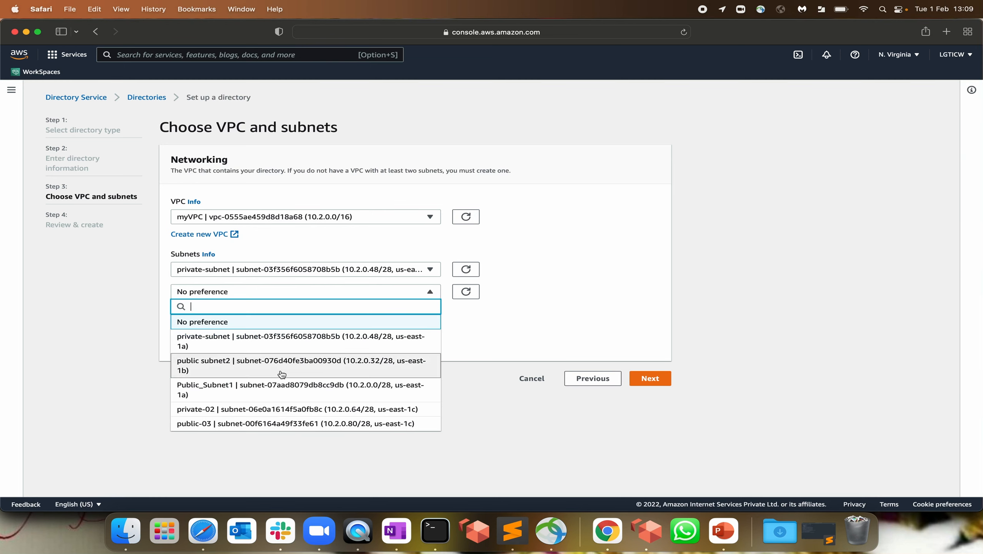
left_click(243, 411)
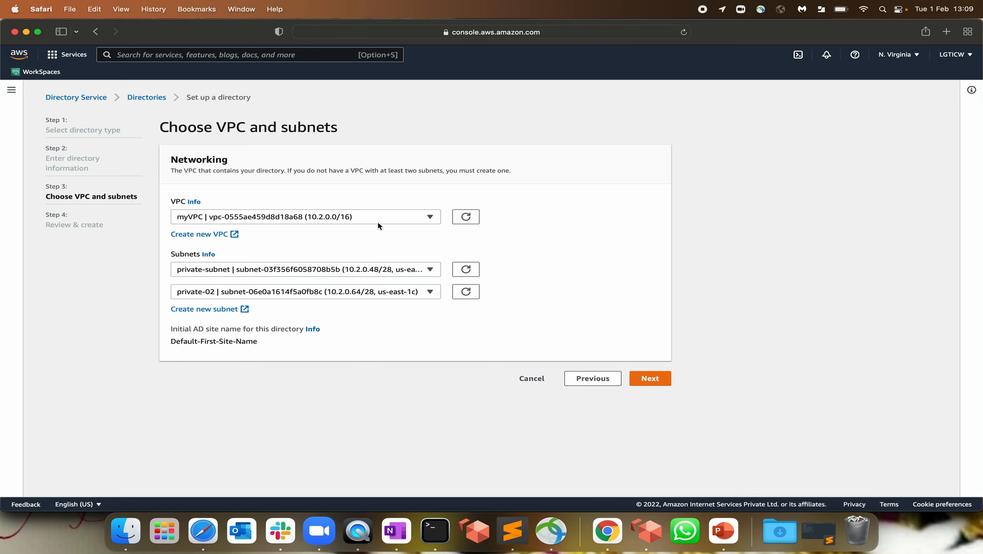
left_click(644, 377)
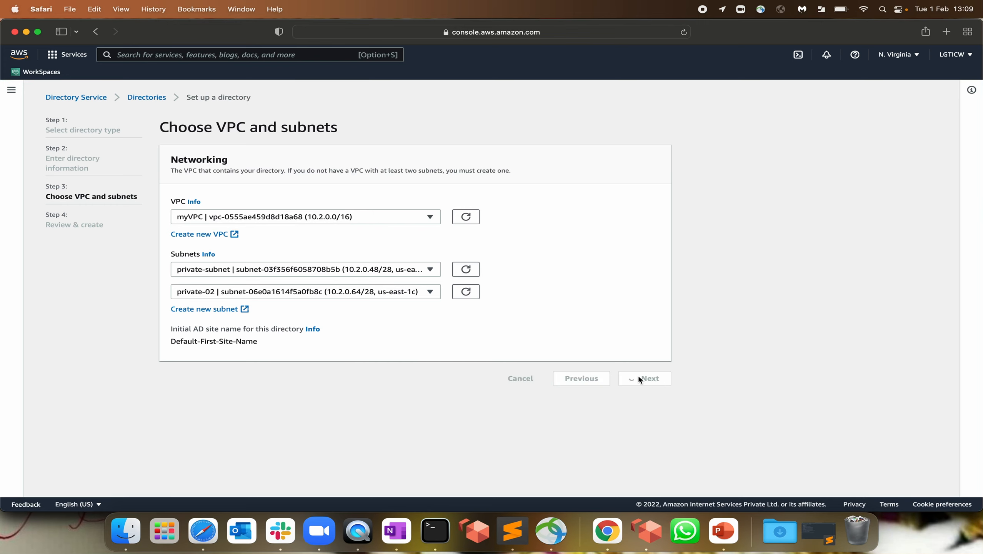
left_click(629, 481)
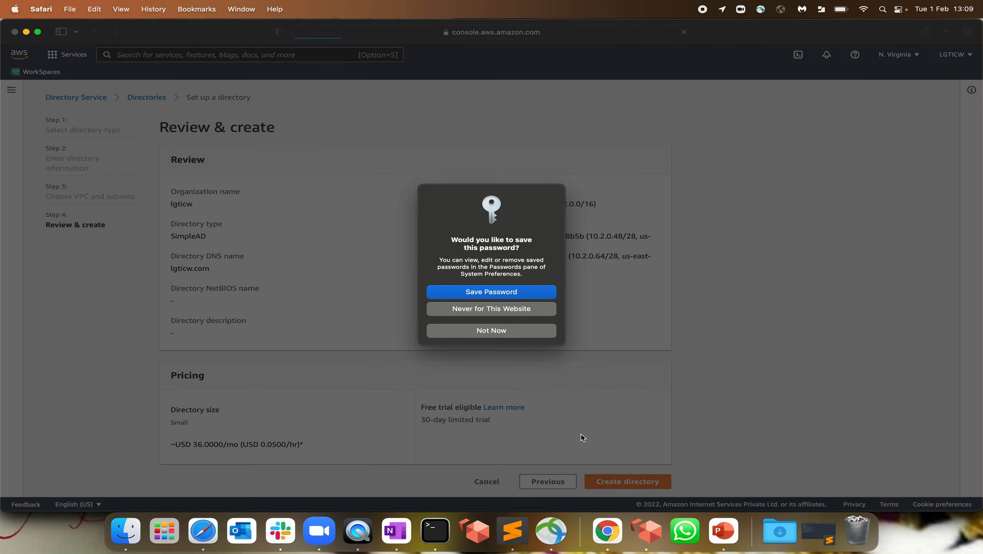
Decline Safari's offer to save the directory's administrator password
left_click(498, 332)
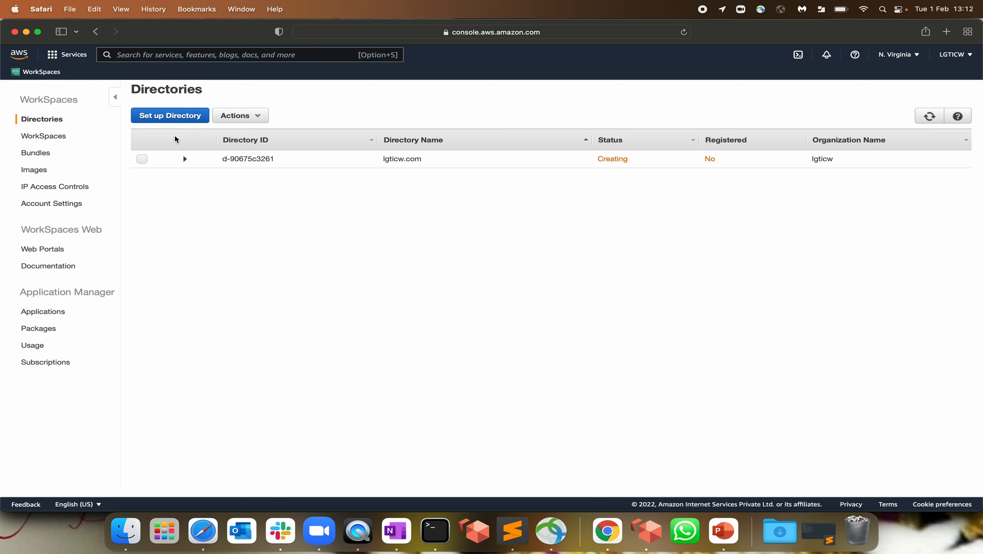
Open the VPC console in a new browser tab
type("VPC")
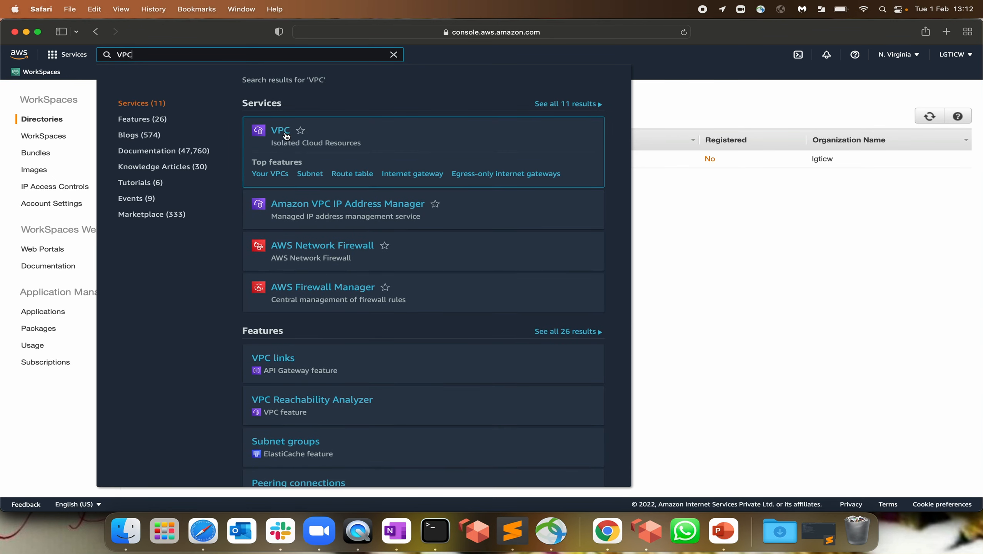
right_click(287, 131)
left_click(330, 137)
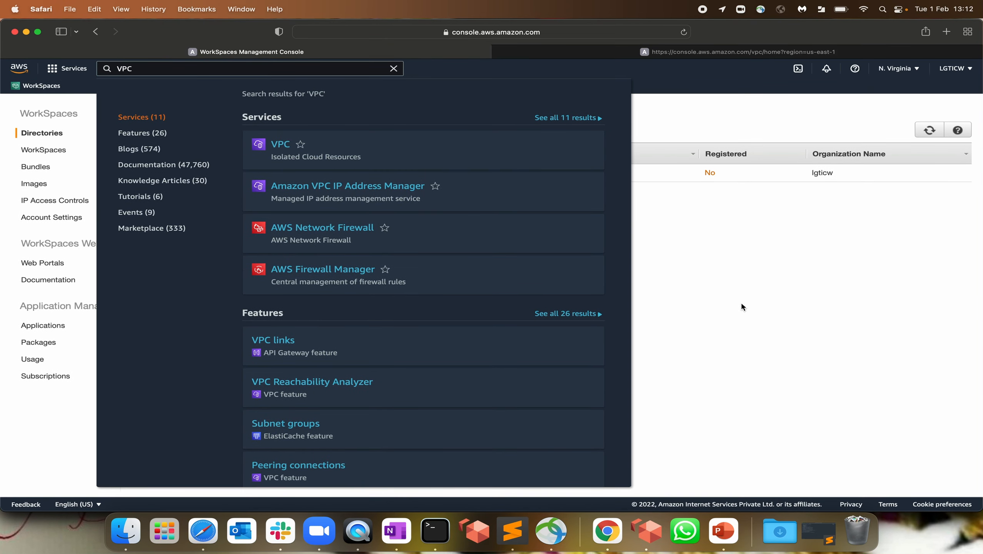
left_click(742, 306)
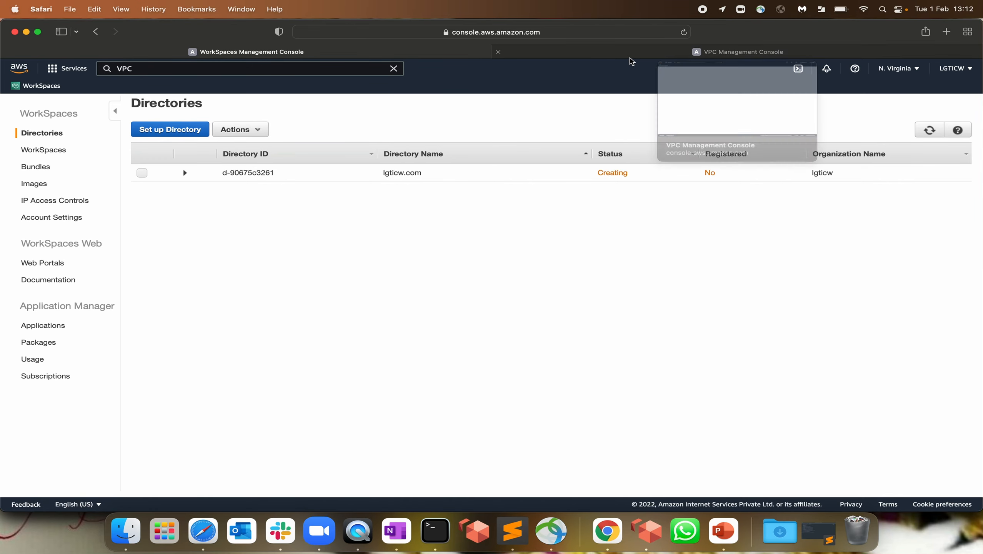
left_click(634, 54)
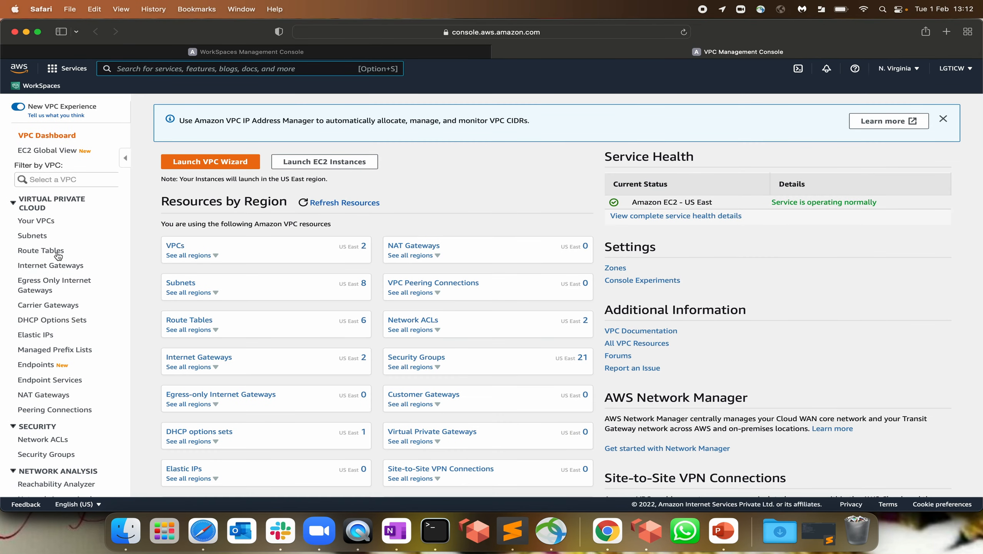
Filter the subnet list by myVPC's copied VPC ID
left_click(37, 237)
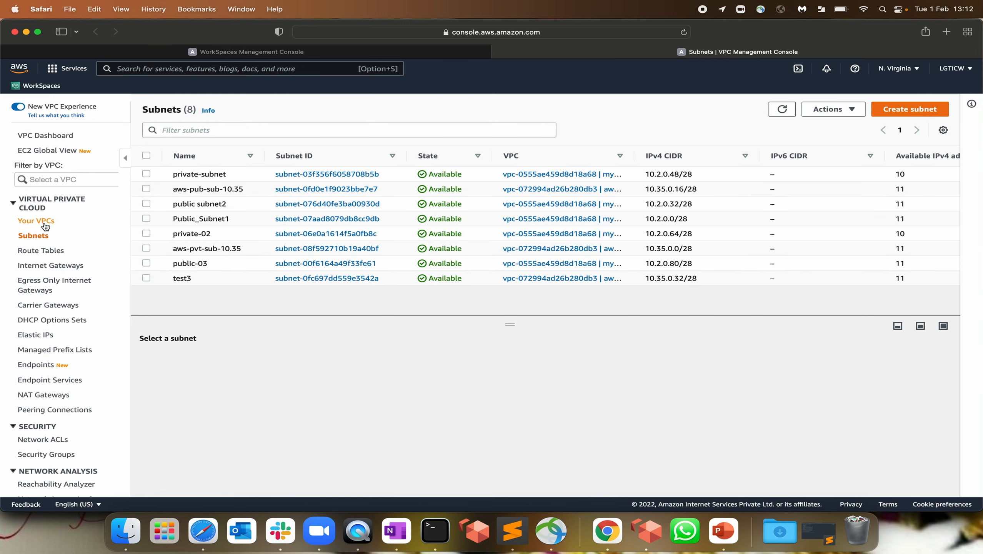
left_click(42, 224)
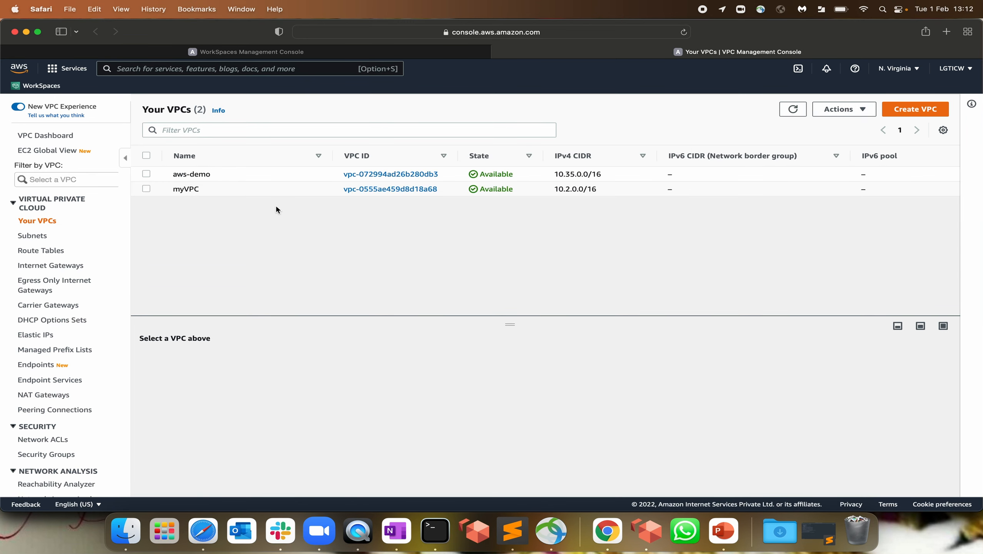
left_click_drag(422, 189, 333, 186)
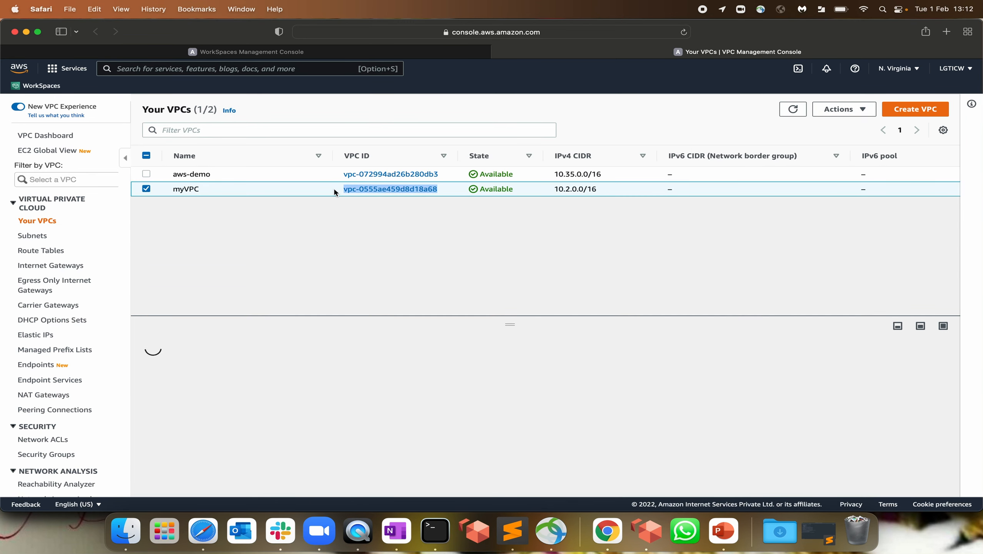
left_click(29, 238)
left_click(224, 131)
type("vpc-0555ae459d8d18a68")
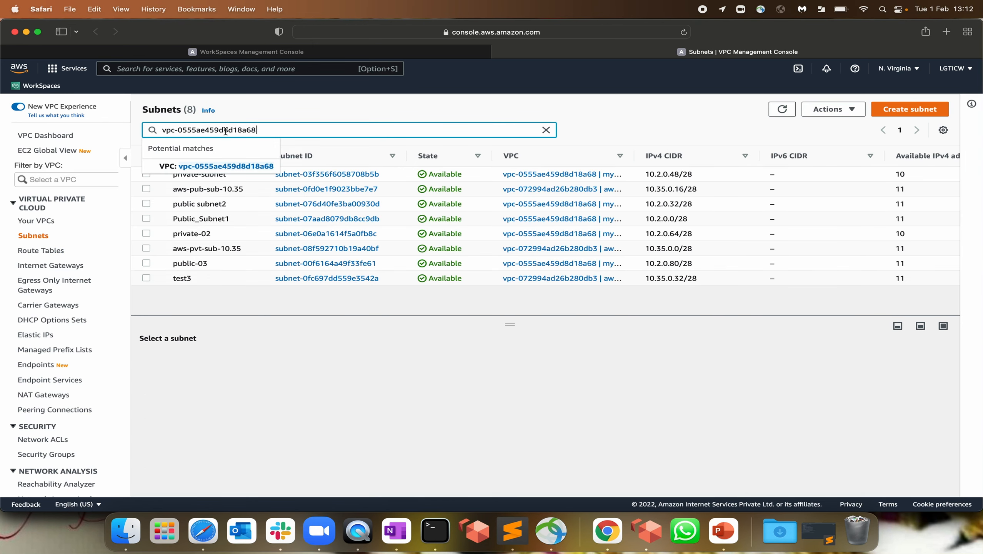
key("Return")
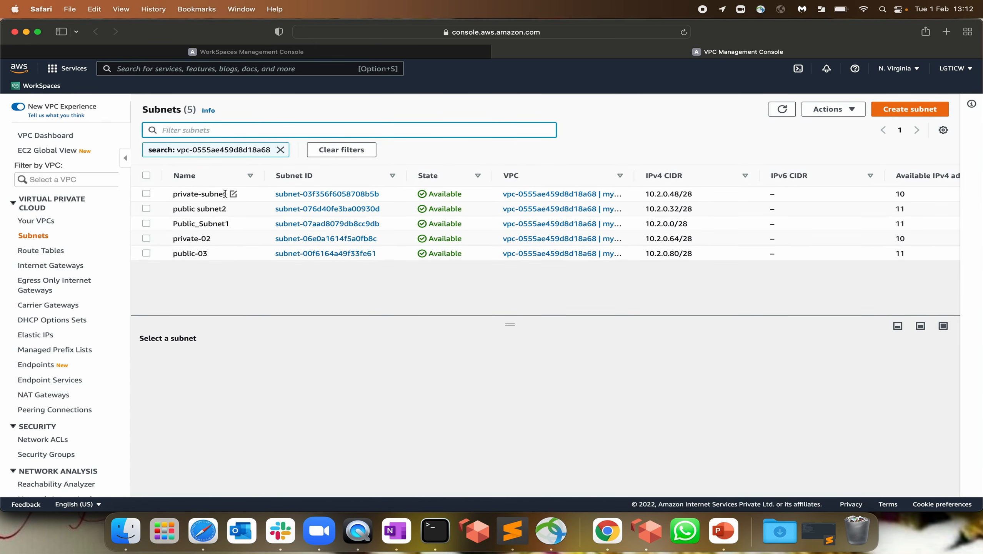
Inspect private-subnet and private-02 routes to the missing NAT gateway, then start creating a NAT gateway
left_click_drag(266, 175, 297, 176)
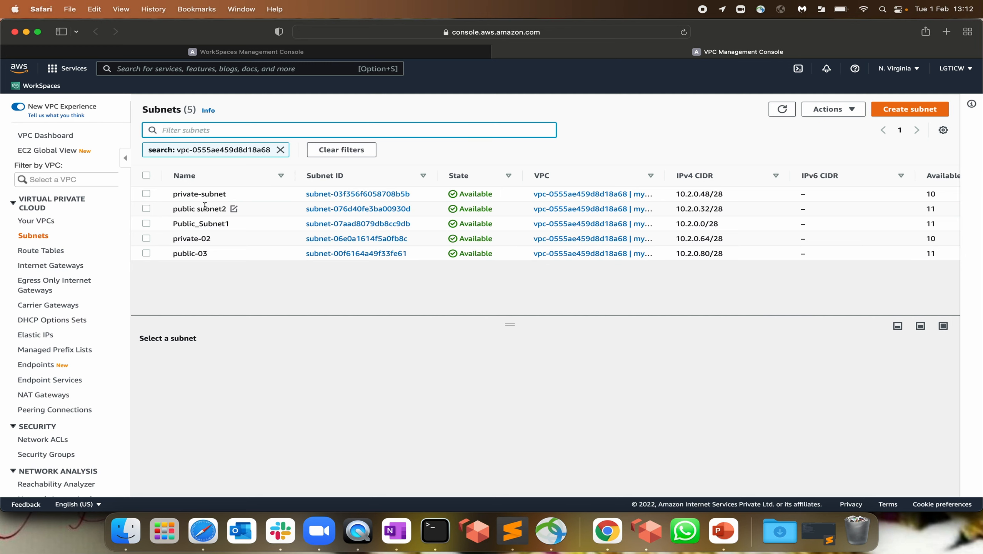
left_click(206, 194)
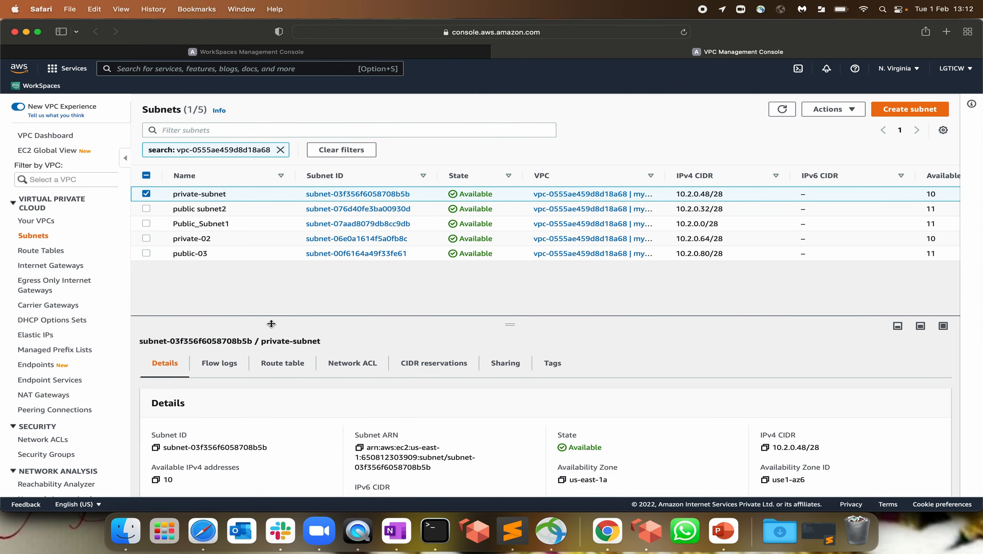
left_click_drag(271, 325, 273, 277)
left_click(277, 319)
scroll(339, 462, "down", 2)
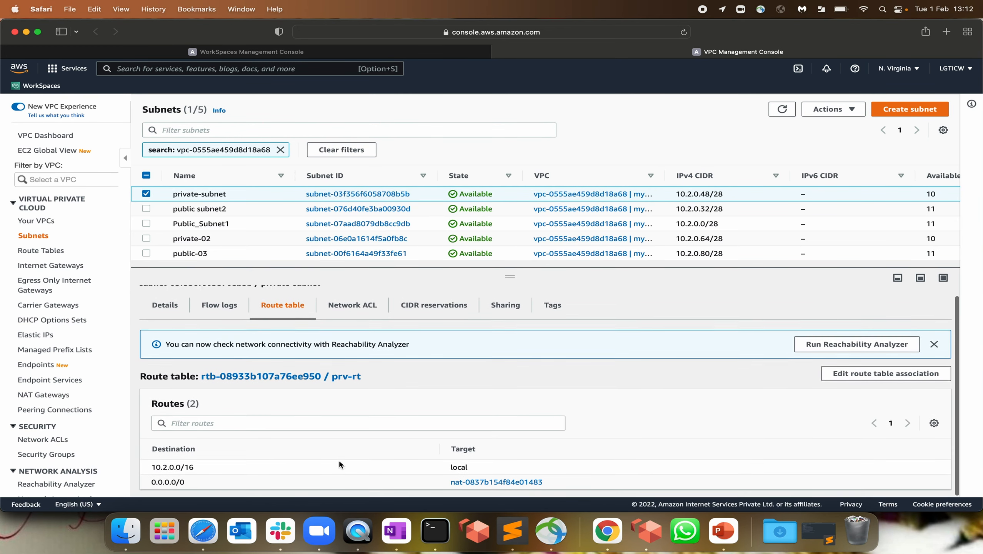
mouse_move(564, 482)
left_mouse_down()
mouse_move(306, 482)
mouse_move(576, 484)
left_mouse_up()
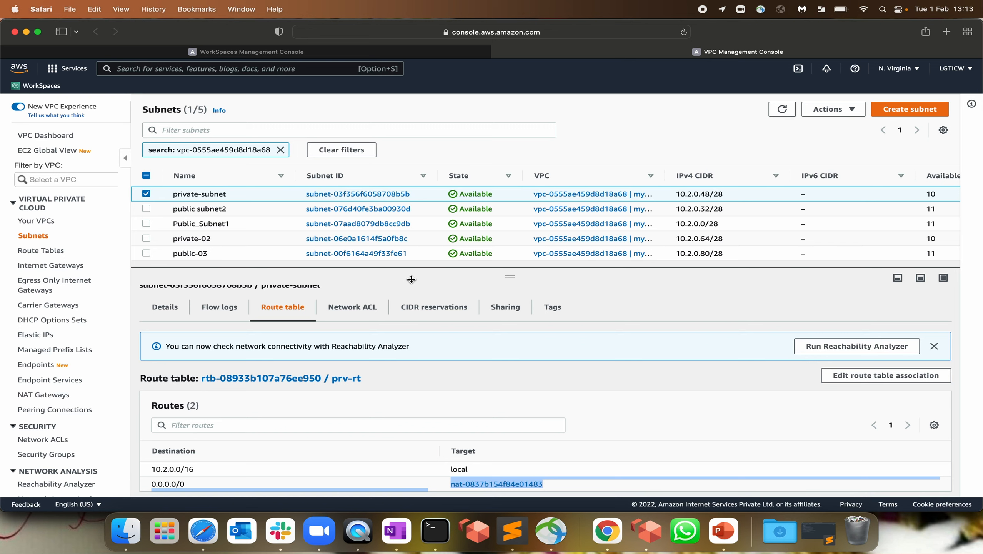
left_click(184, 239)
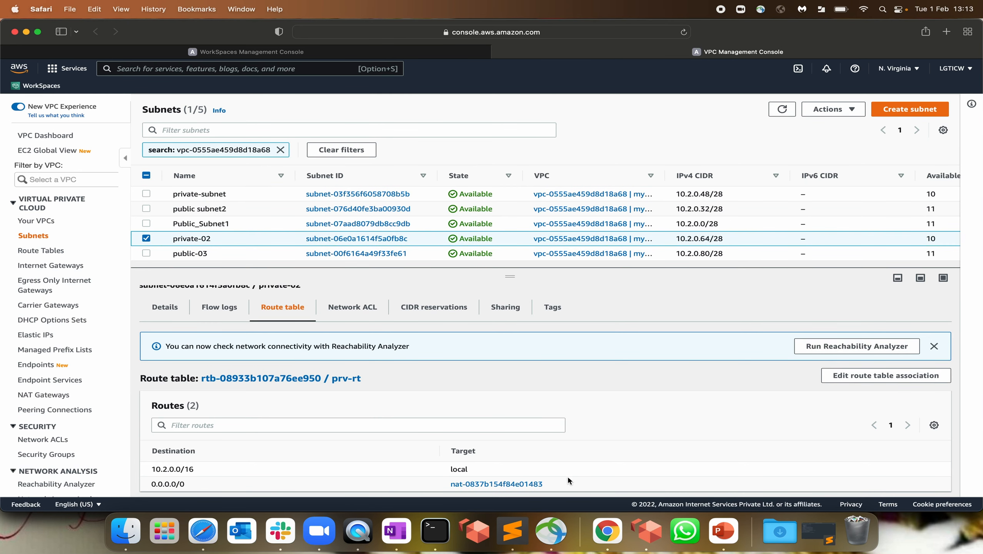
left_click_drag(568, 483, 443, 483)
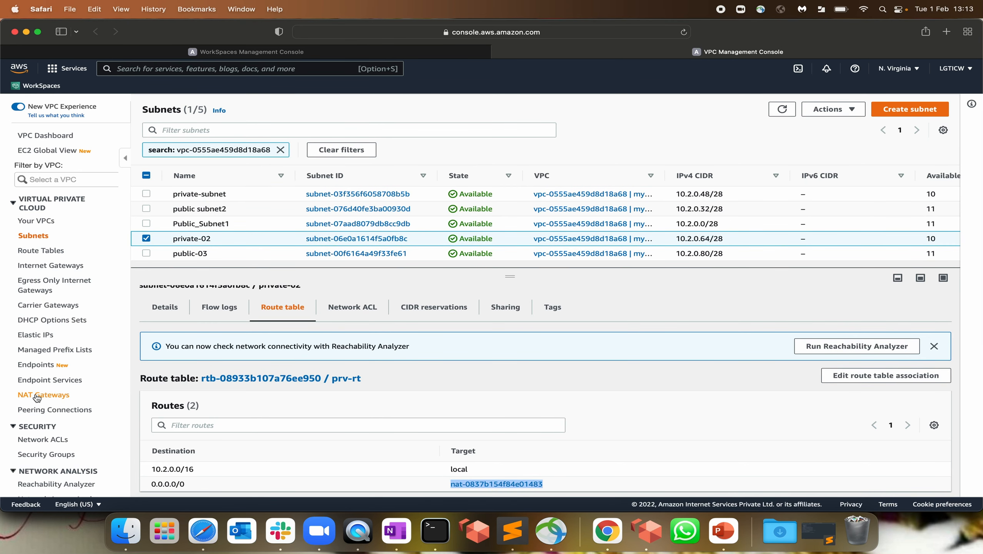
left_click(39, 395)
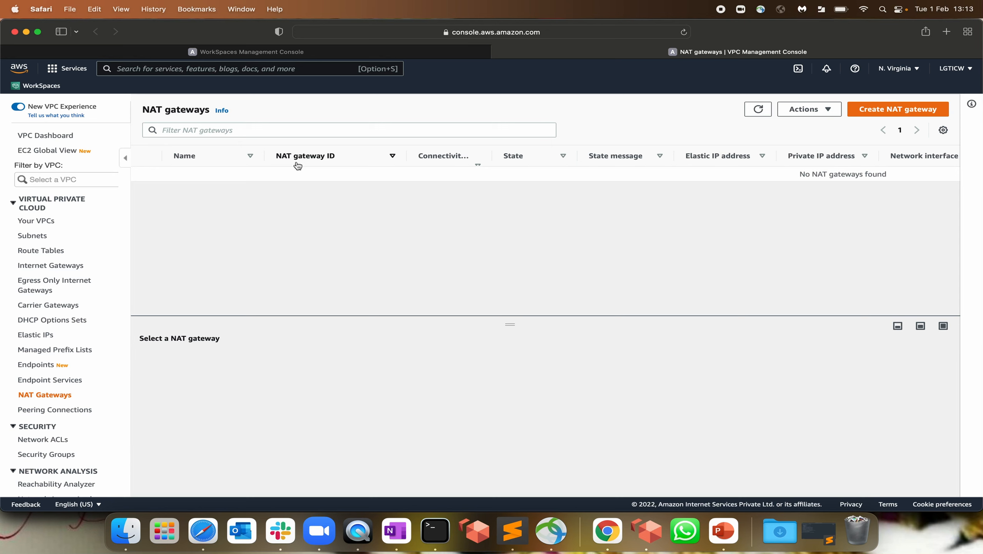
left_click(894, 112)
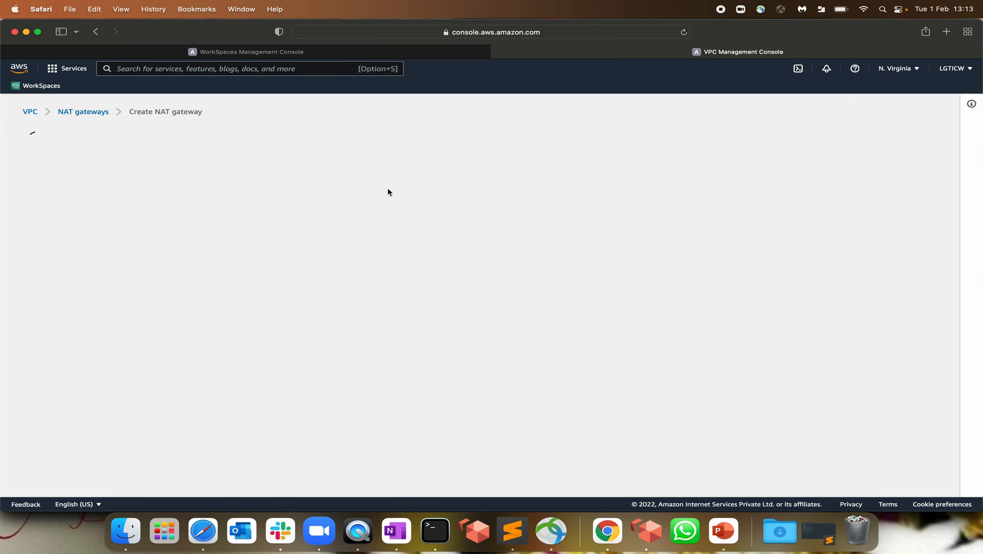
Create NAT gateway aws-ws-nat in subnet aws-pub-sub-10.35 with a newly allocated Elastic IP
left_click(141, 245)
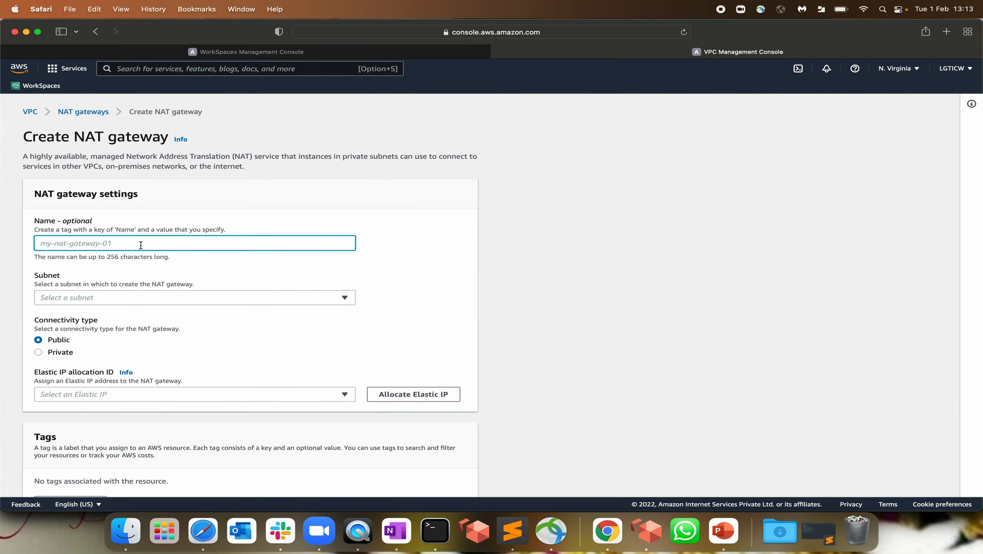
type("aws")
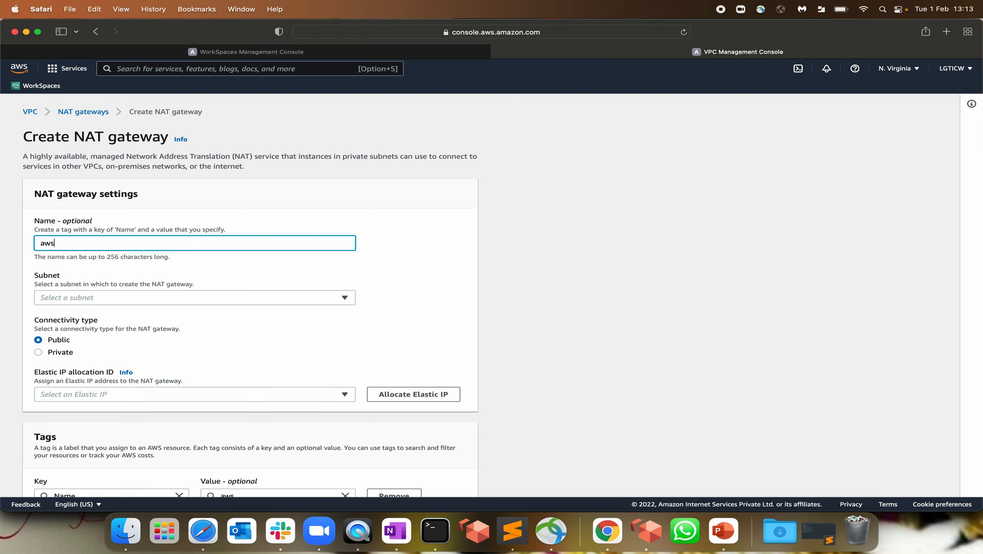
type("-ws-nat")
triple_click(176, 250)
left_click(50, 298)
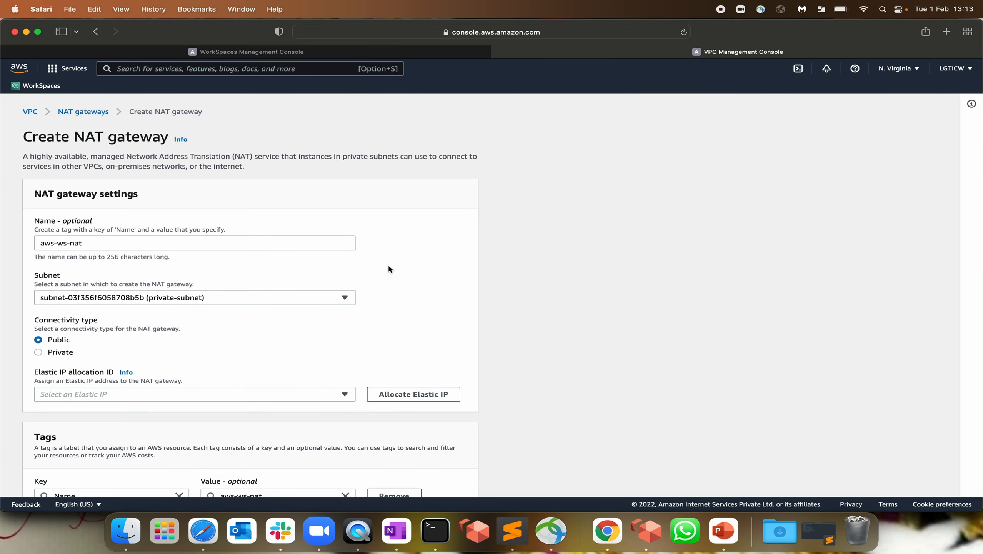
scroll(389, 268, "down", 3)
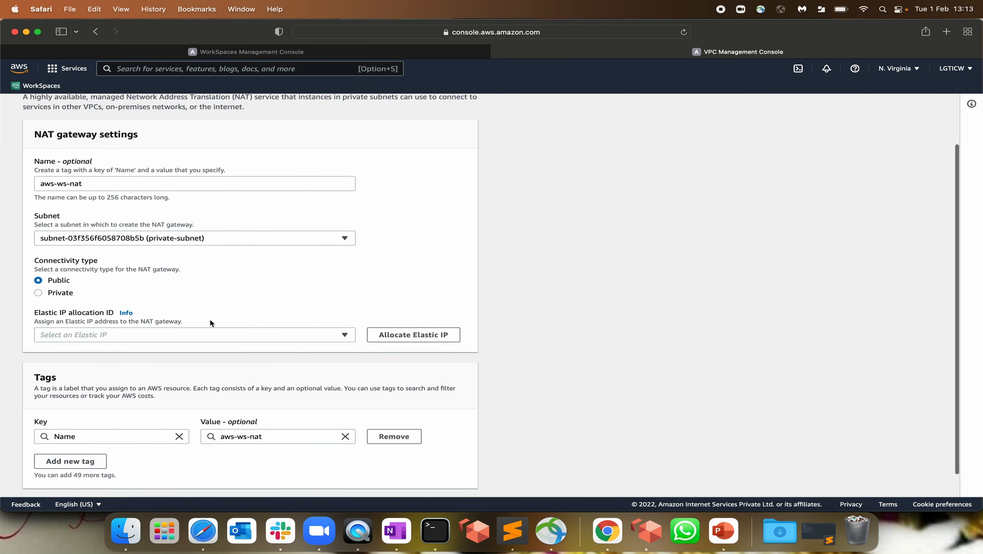
left_click(112, 242)
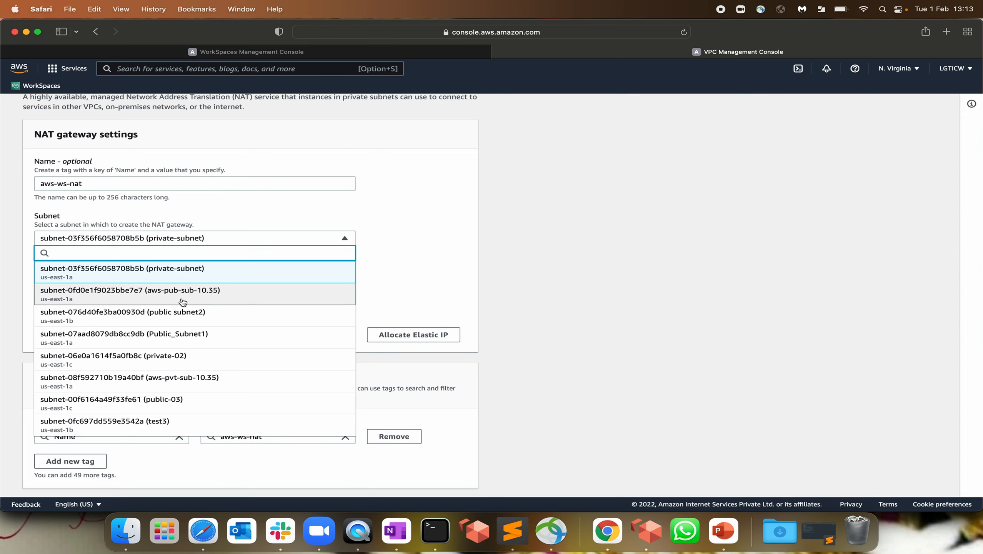
left_click(204, 299)
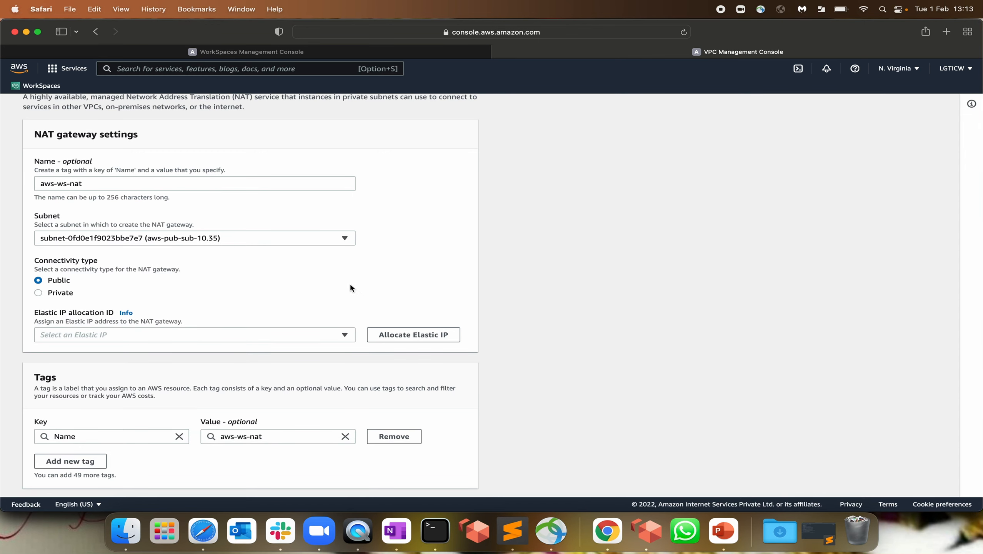
scroll(131, 298, "down", 1)
left_click(93, 307)
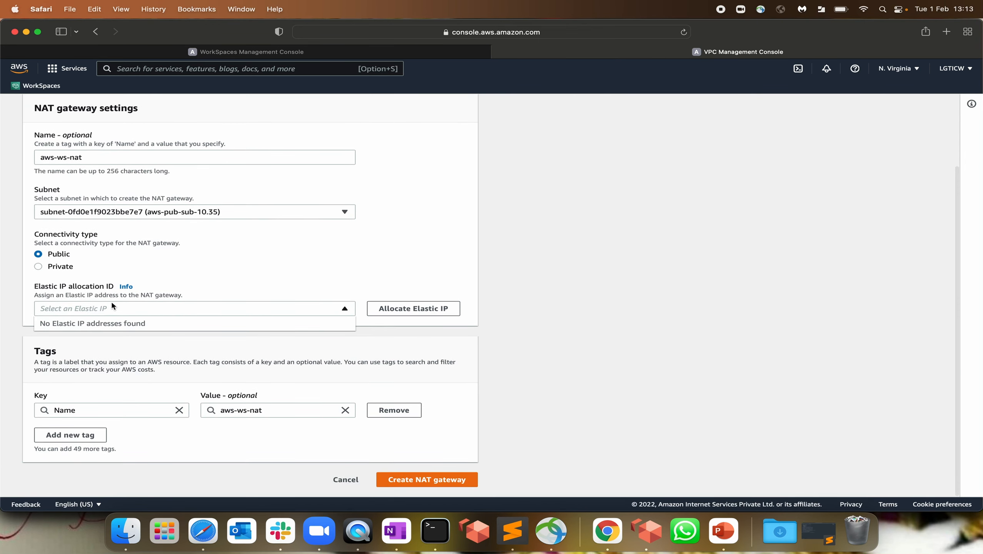
left_click(423, 308)
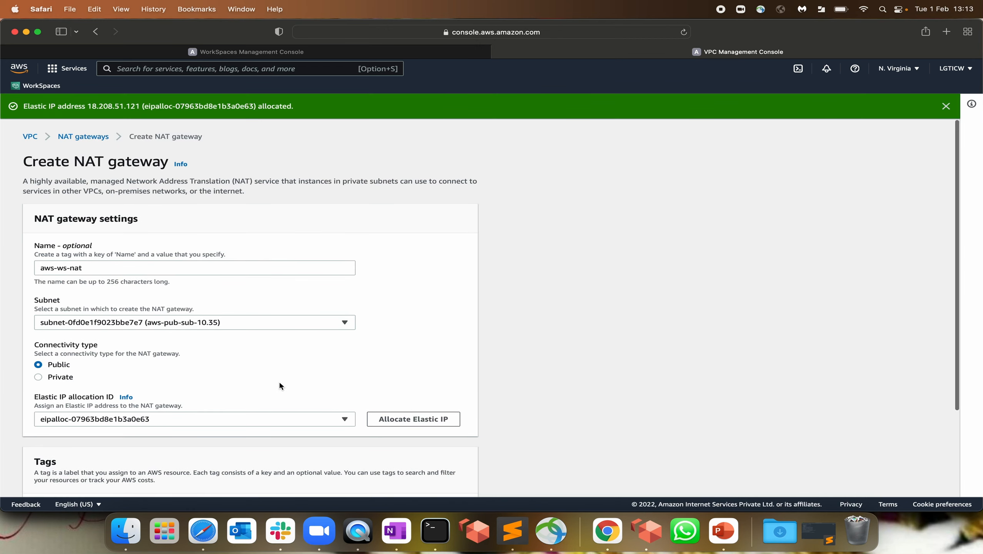
scroll(281, 385, "down", 3)
left_click(411, 480)
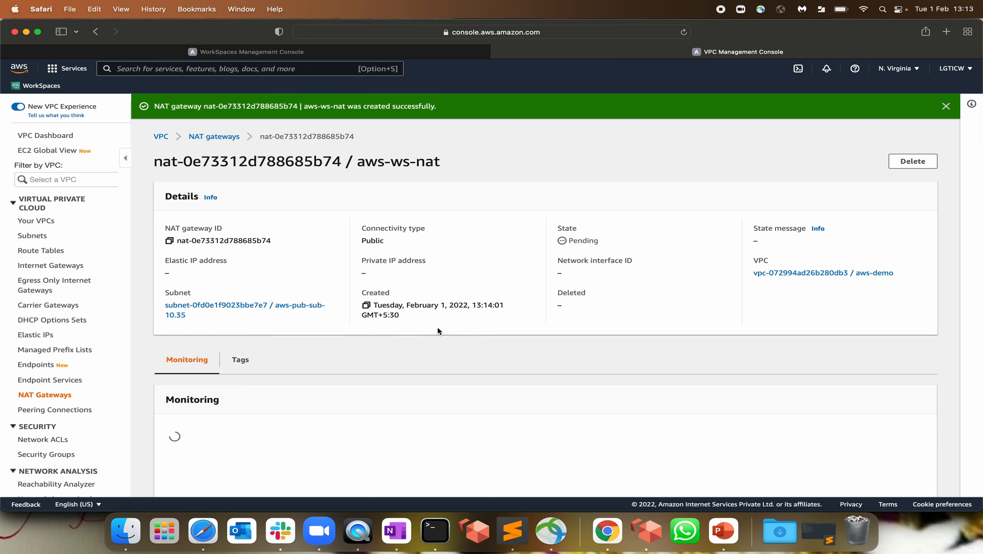
Refresh the WorkSpaces Directories list to check on the new directory
scroll(437, 331, "down", 2)
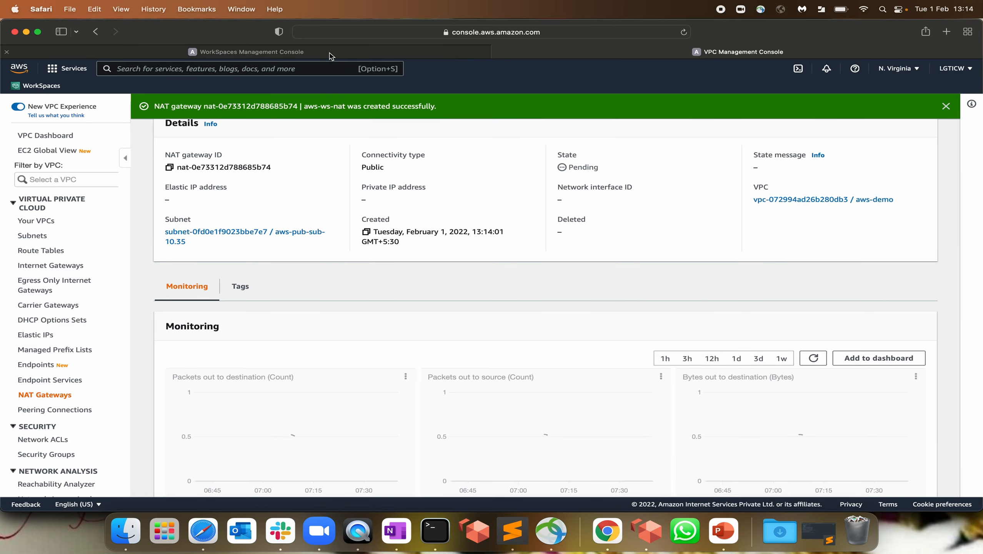
left_click(329, 55)
left_click(930, 130)
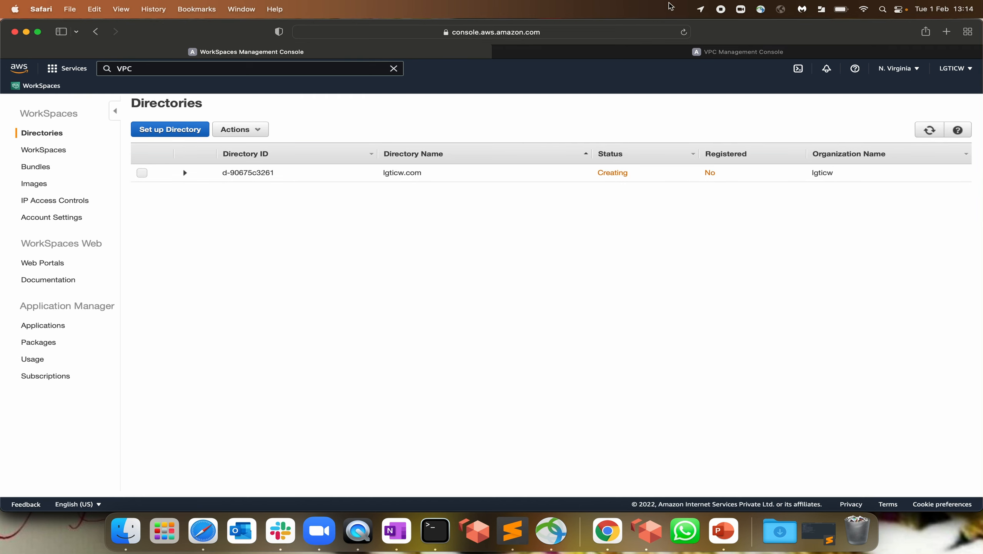
left_click(655, 52)
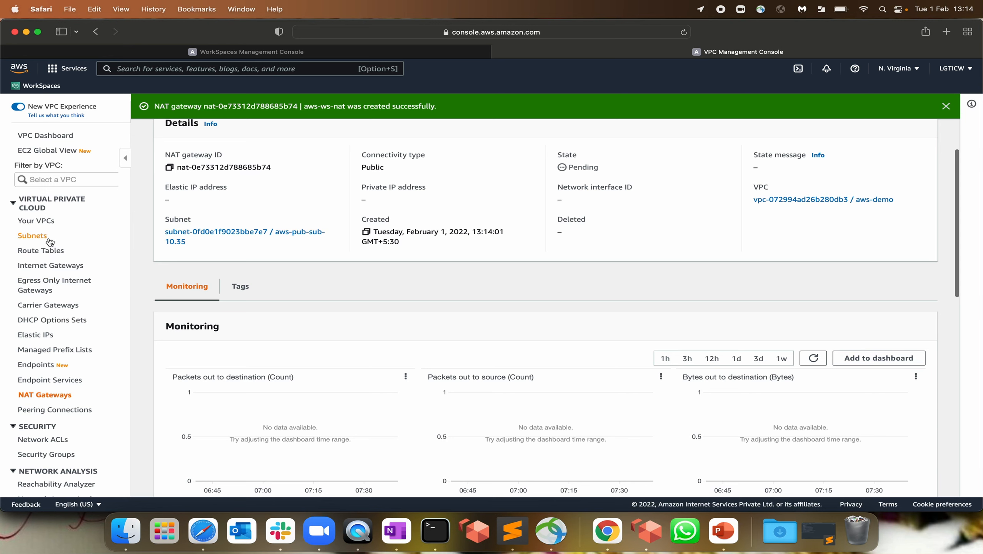
Filter the route tables by myVPC's copied VPC ID
left_click(44, 251)
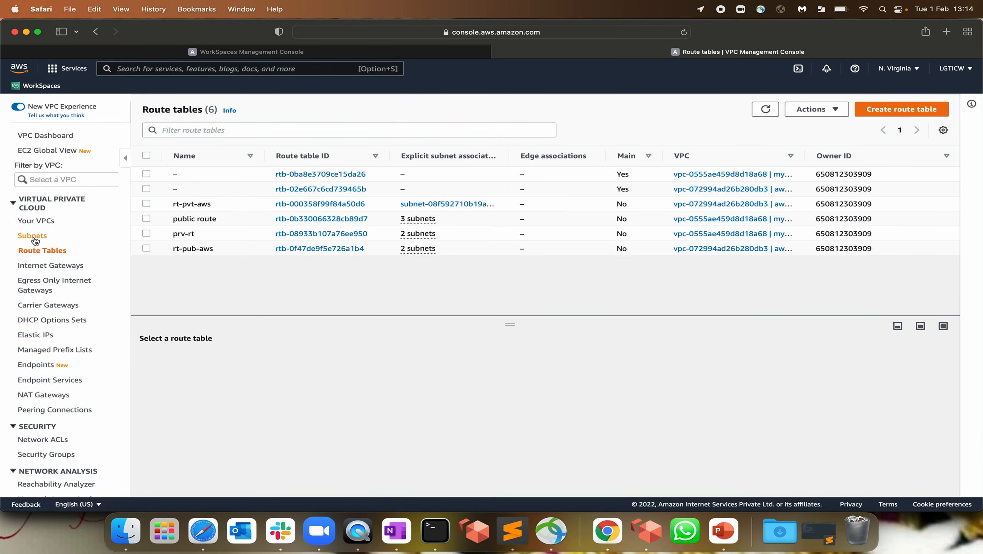
left_click(39, 221)
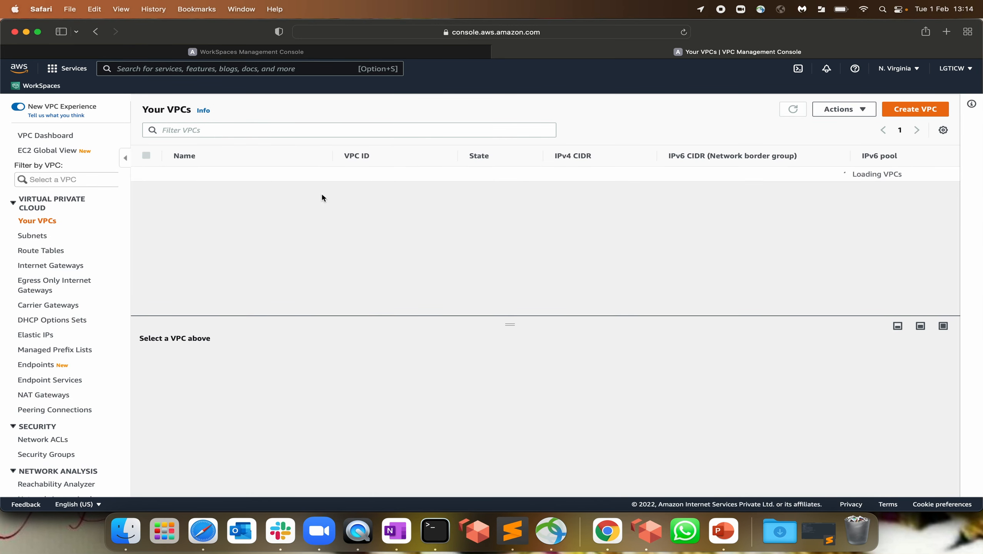
left_click(391, 192)
left_click_drag(442, 189, 335, 190)
key("super+c")
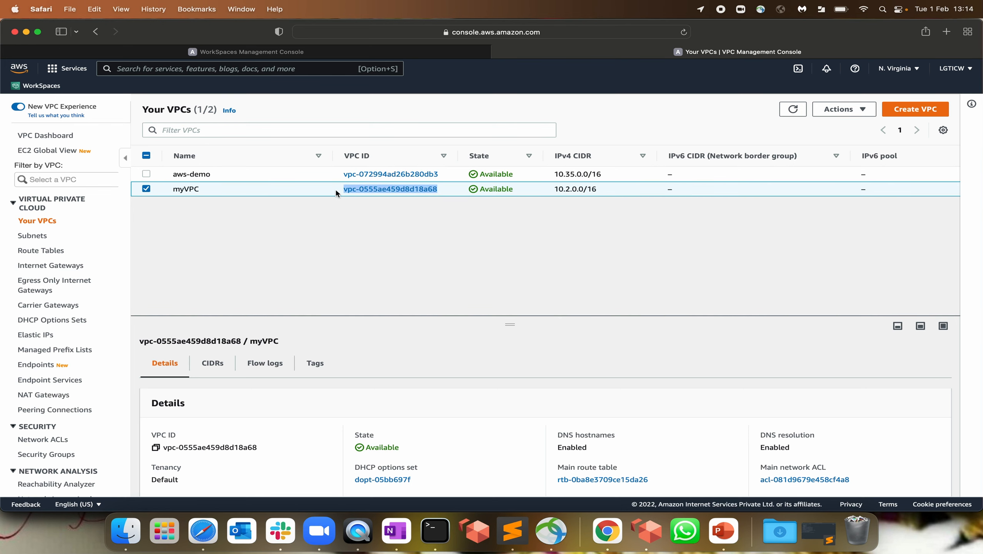
left_click(40, 250)
left_click(231, 130)
key("super+v")
key("Return")
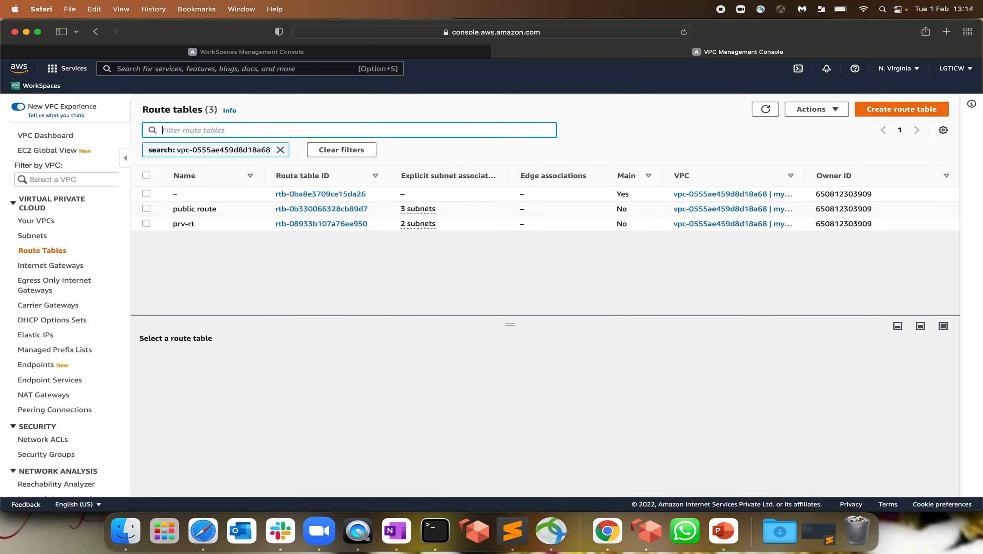
Review prv-rt's routes, noting the Blackhole 0.0.0.0/0 route, and begin editing them
left_click(174, 228)
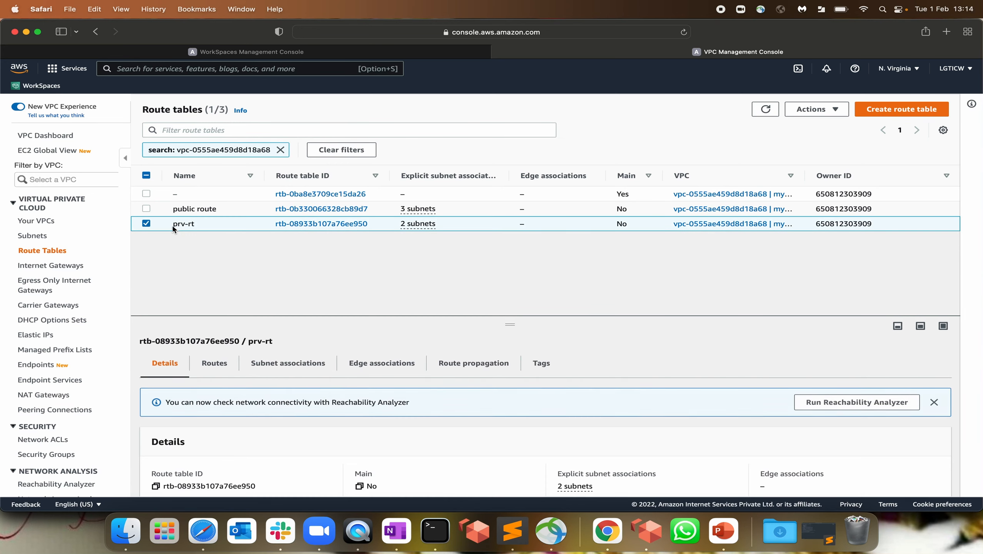
scroll(305, 367, "down", 3)
left_click(215, 305)
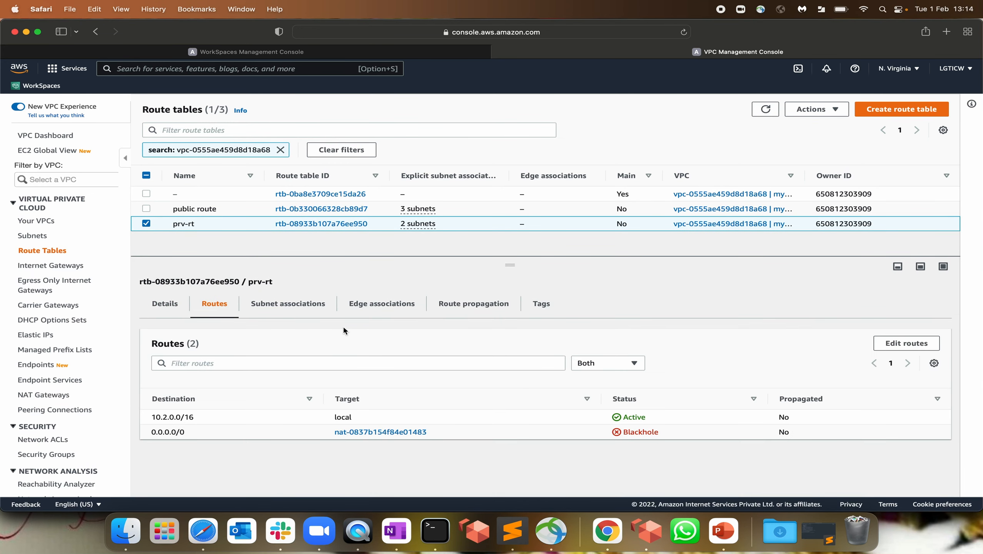
left_click_drag(623, 431, 694, 433)
left_click_drag(443, 437, 292, 435)
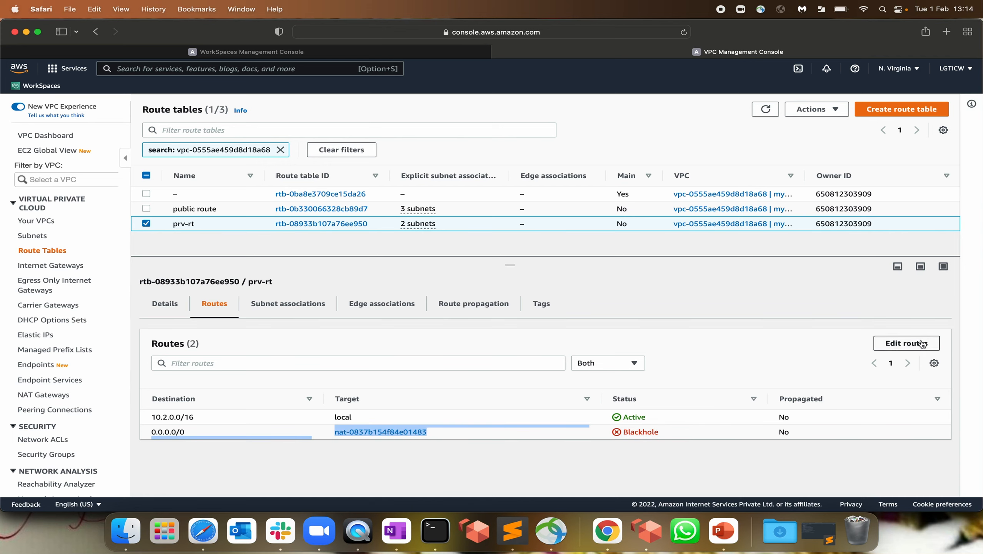
left_click(899, 343)
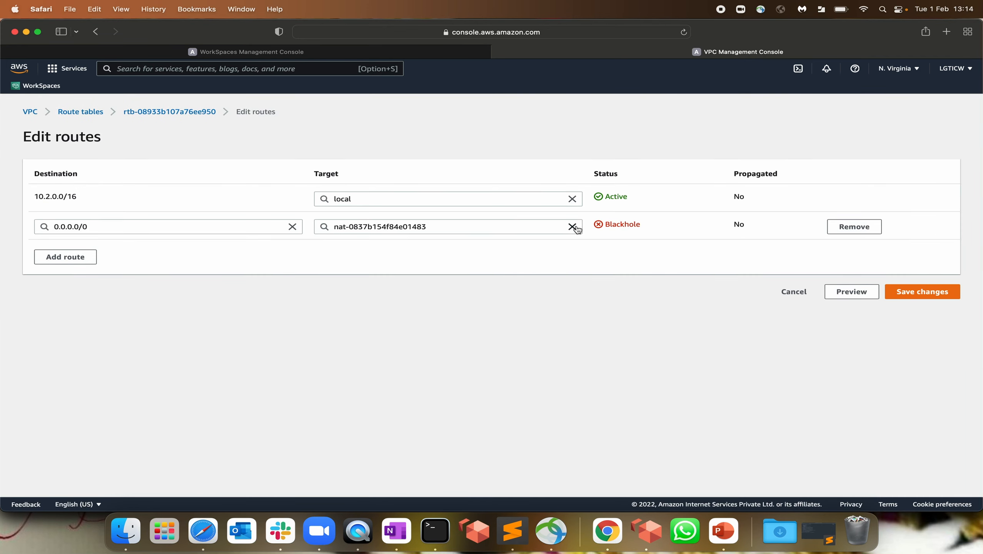
Try replacing prv-rt's blackholed 0.0.0.0/0 route with a NAT Gateway target, then cancel the edits
left_click(573, 227)
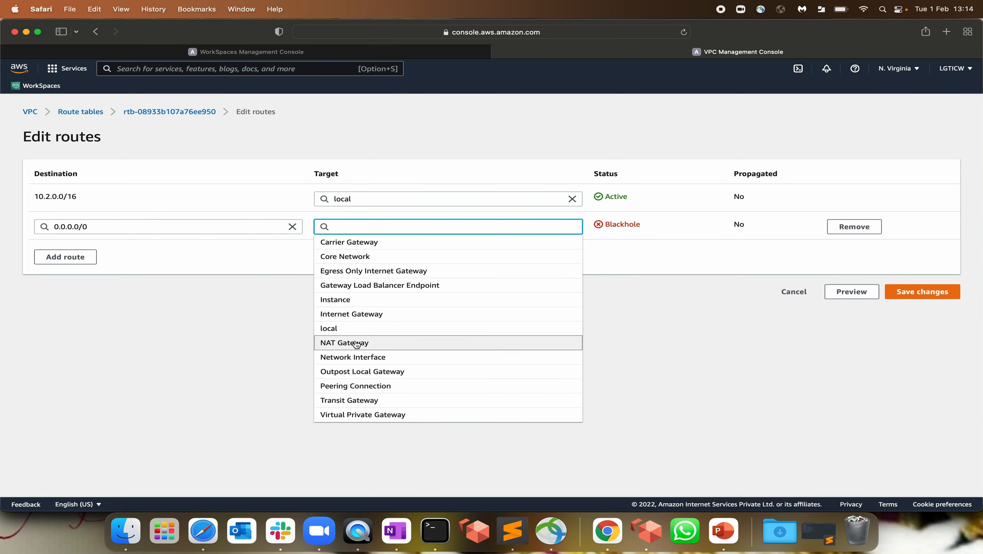
left_click(349, 343)
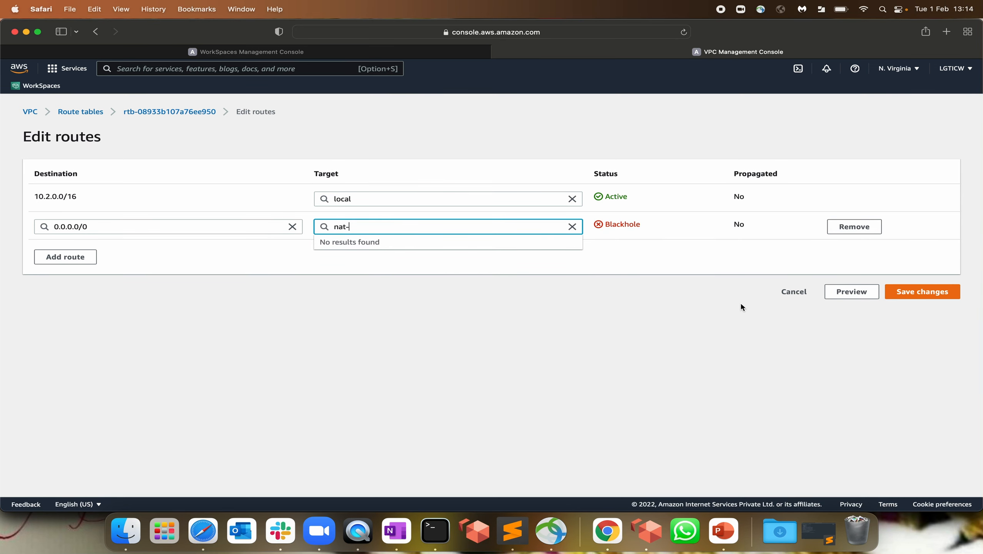
left_click(867, 228)
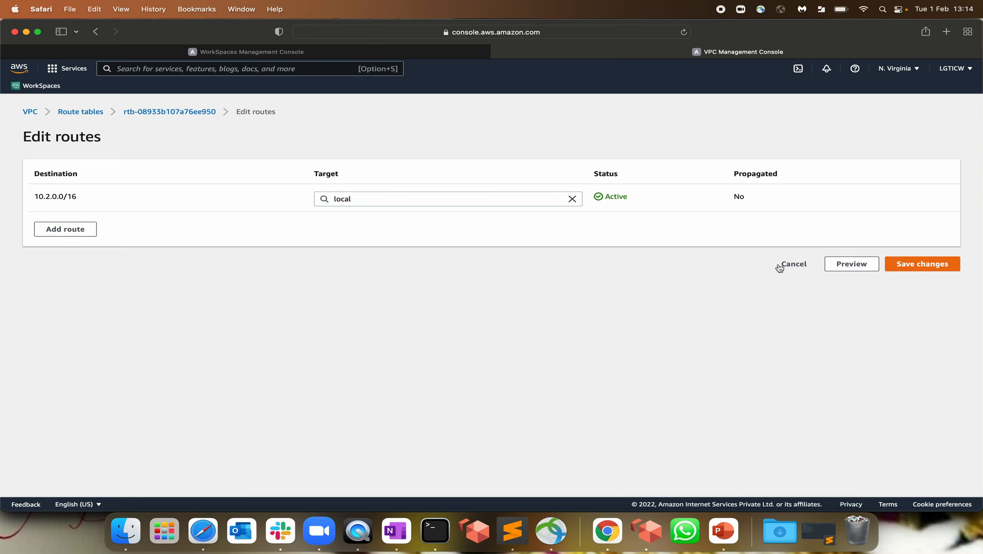
left_click(66, 228)
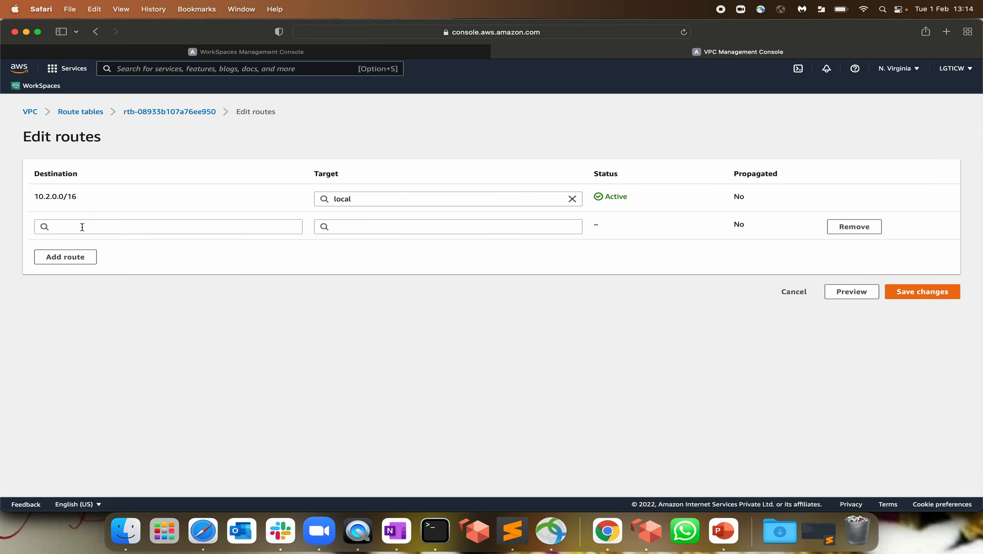
left_click(81, 226)
left_click(78, 241)
left_click(371, 225)
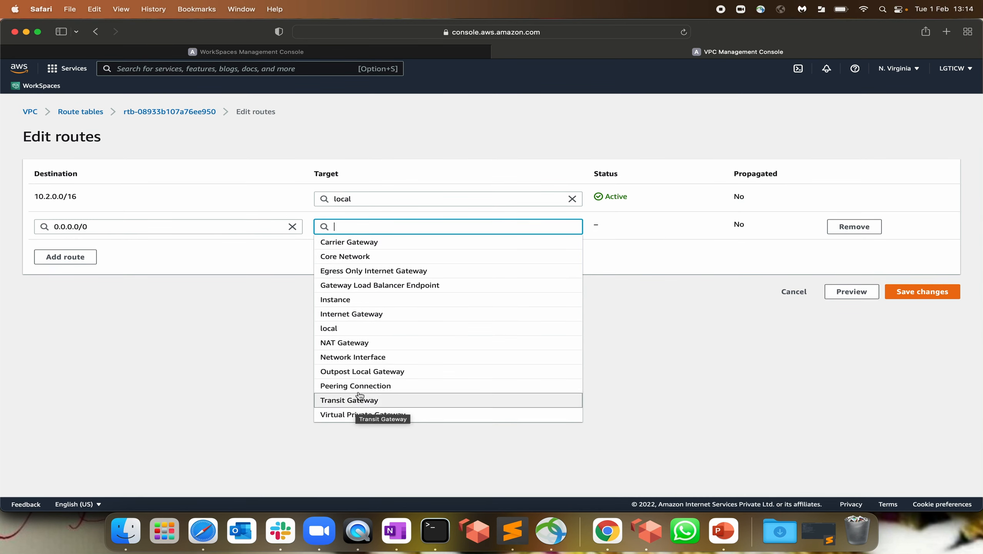
left_click(363, 343)
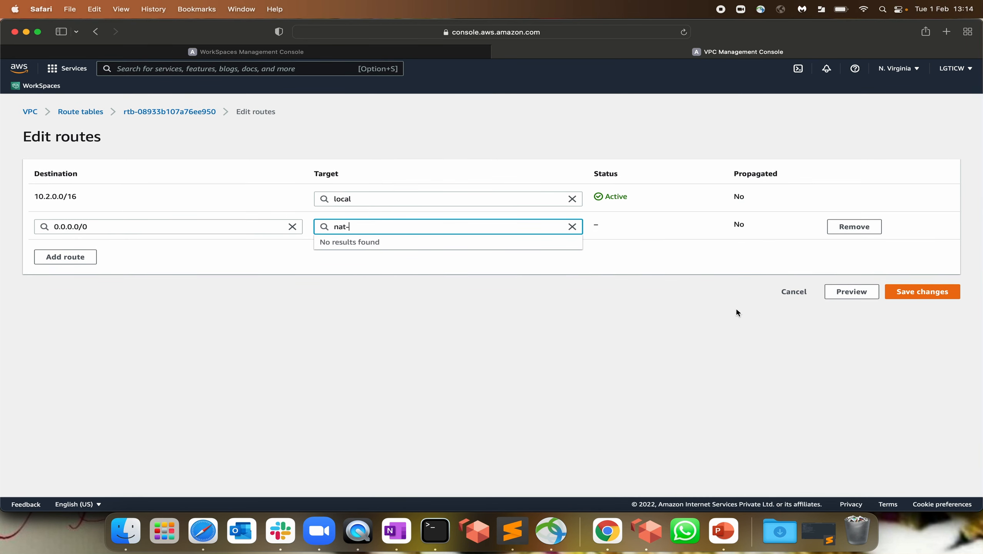
left_click(797, 294)
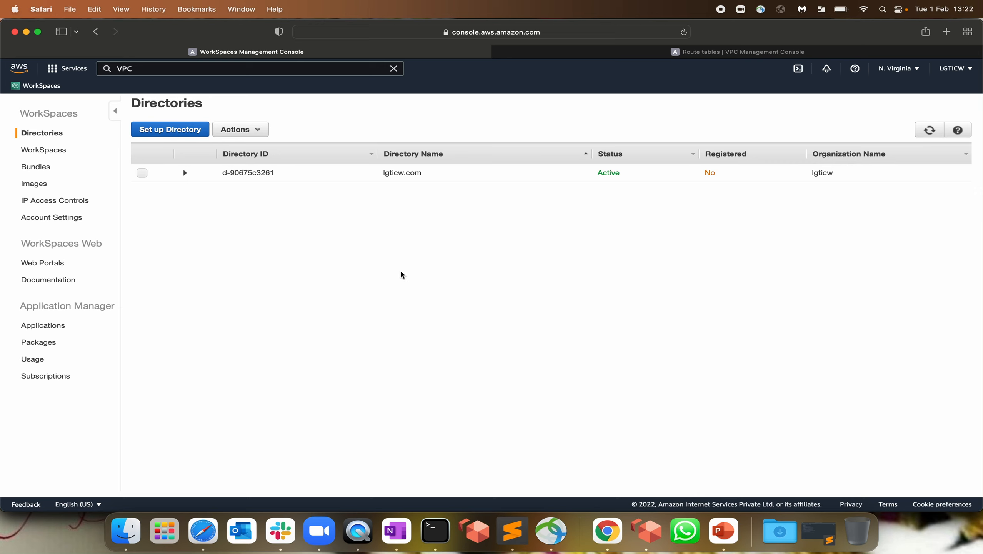
Begin registering lgticw.com, review the Subnet 1 choices, then cancel and return to the VPC console
left_click(620, 174)
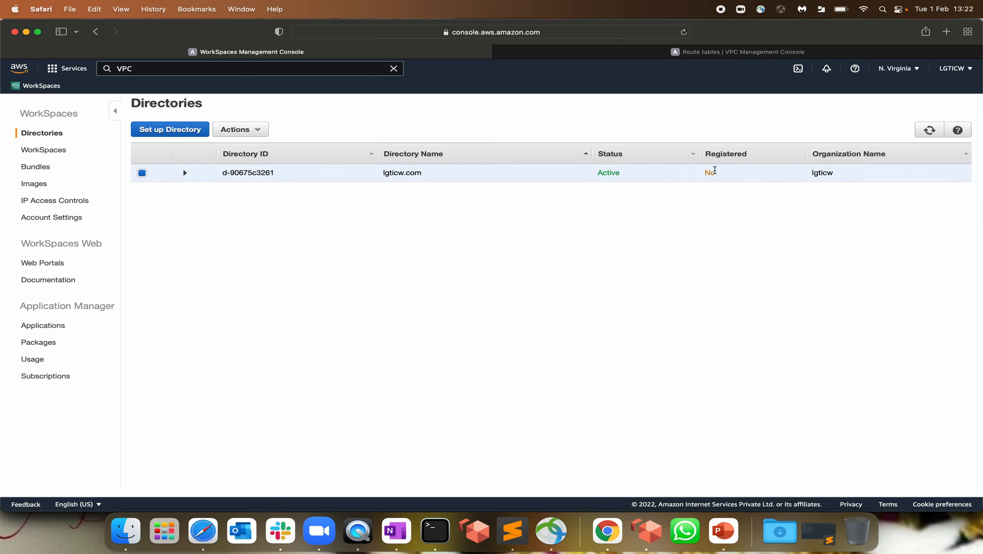
left_click_drag(714, 173, 701, 181)
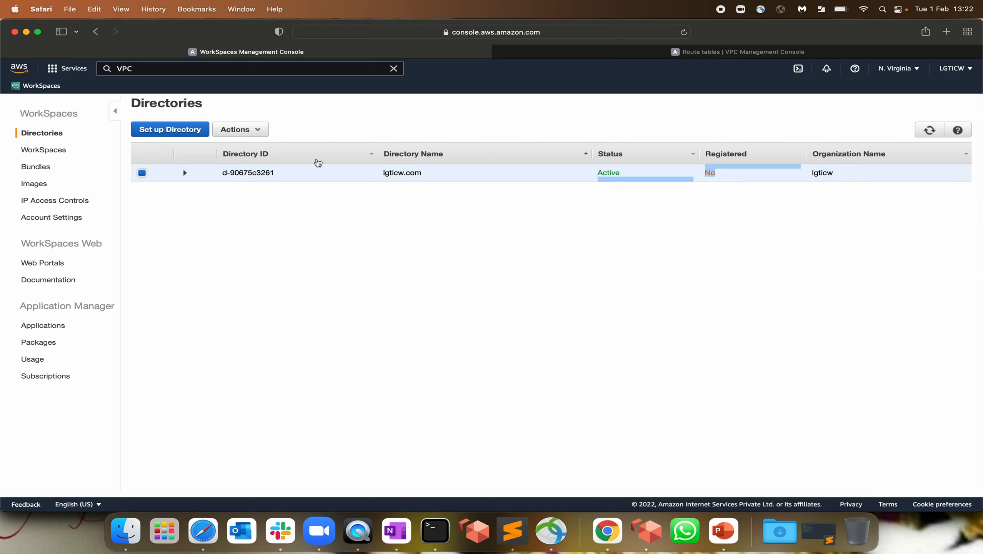
left_click(255, 131)
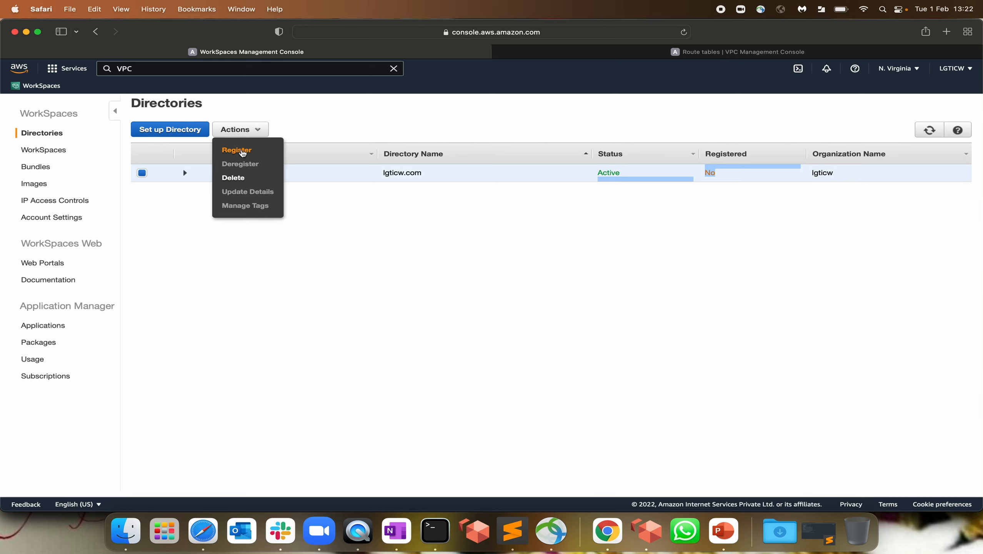
left_click(238, 150)
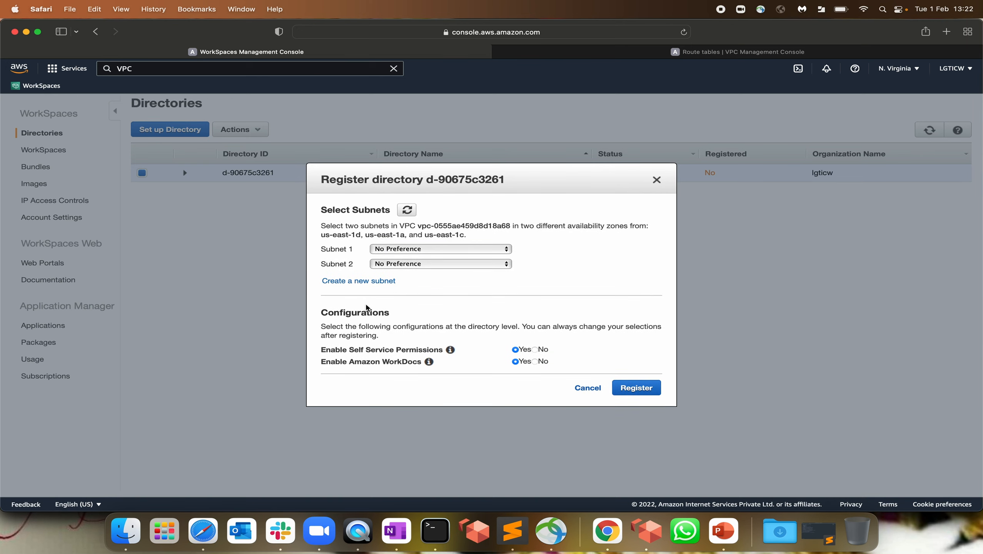
left_click(400, 249)
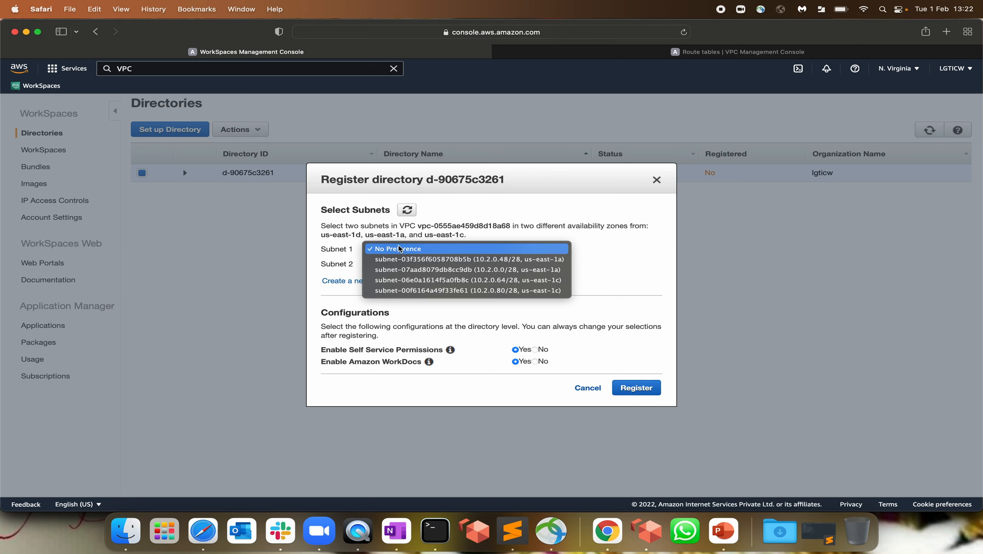
left_click(587, 388)
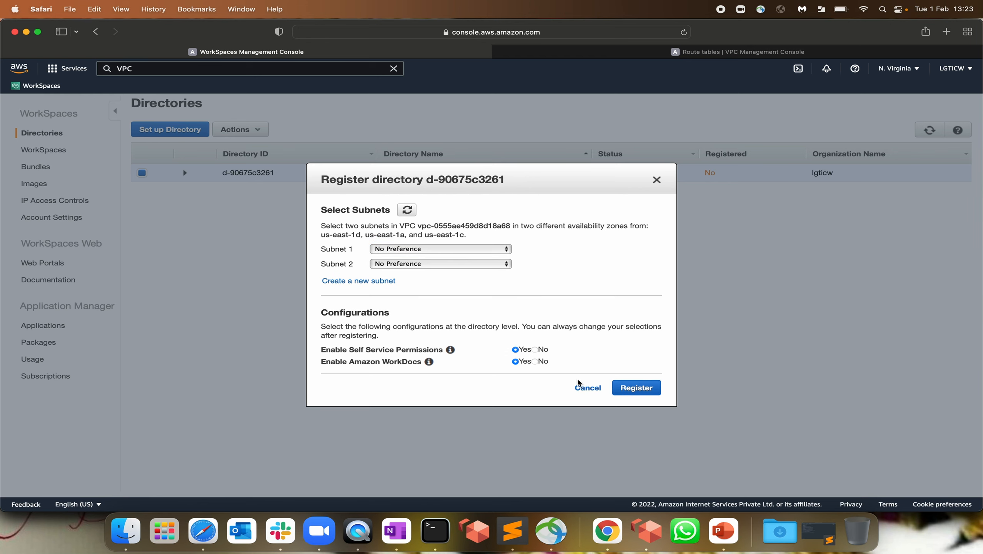
left_click(586, 388)
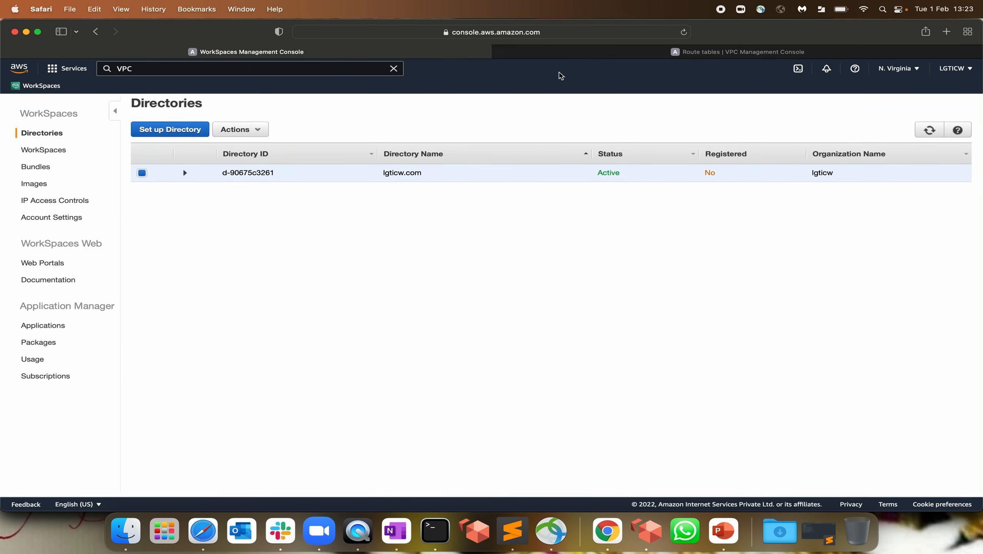
left_click(620, 52)
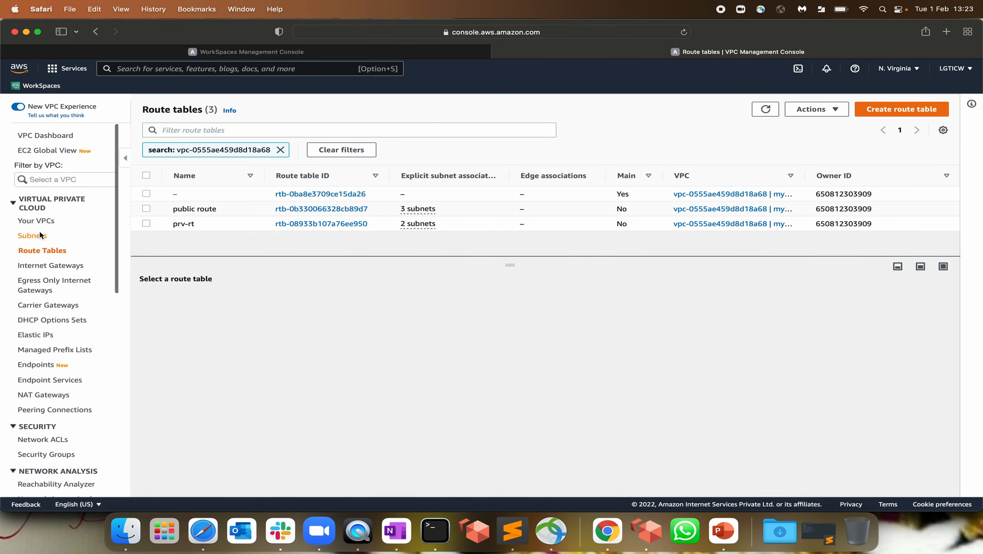
Compare private-subnet's ID, then start registering lgticw.com with subnet-03f356f6058708b5b as Subnet 1
left_click(39, 234)
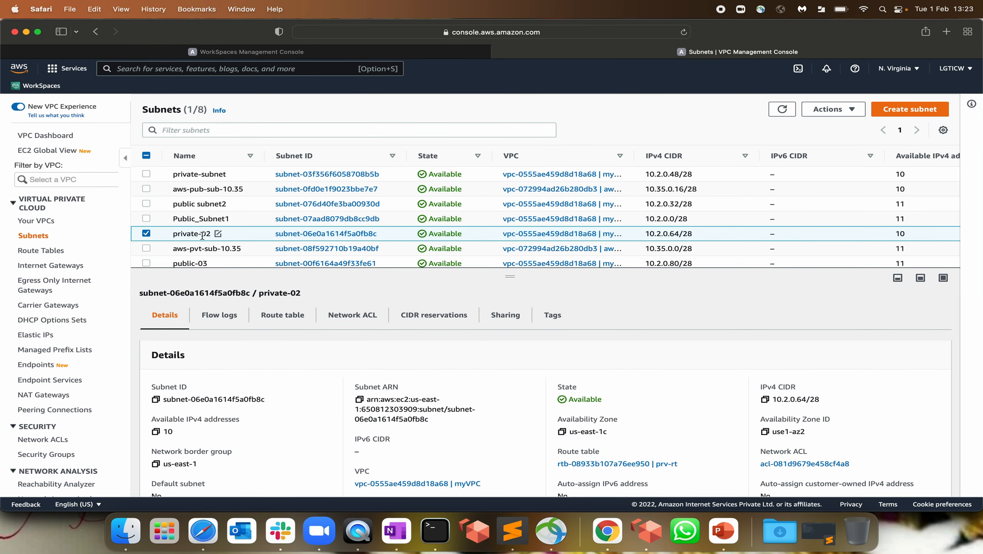
left_click(201, 174)
left_click_drag(384, 175, 347, 172)
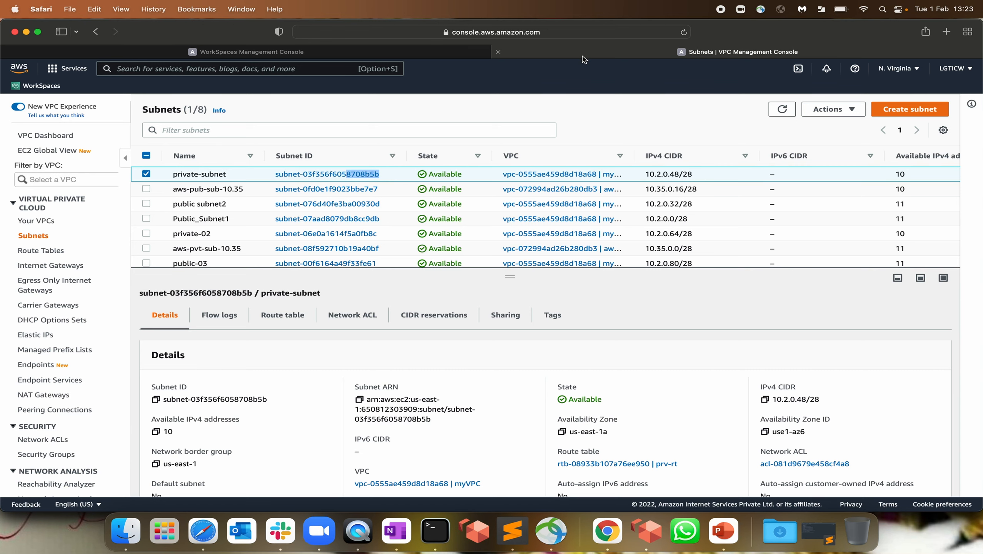
left_click(285, 55)
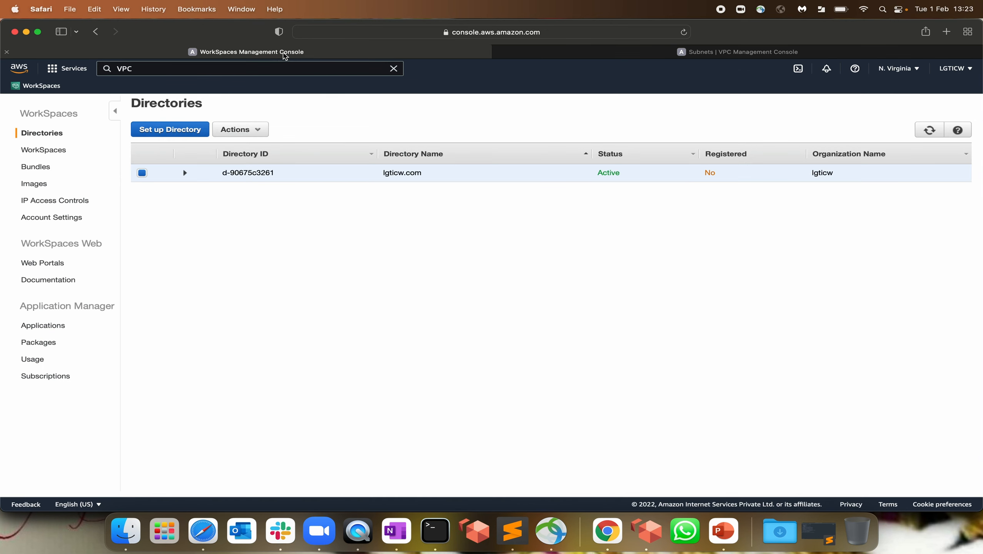
left_click(241, 129)
left_click(238, 151)
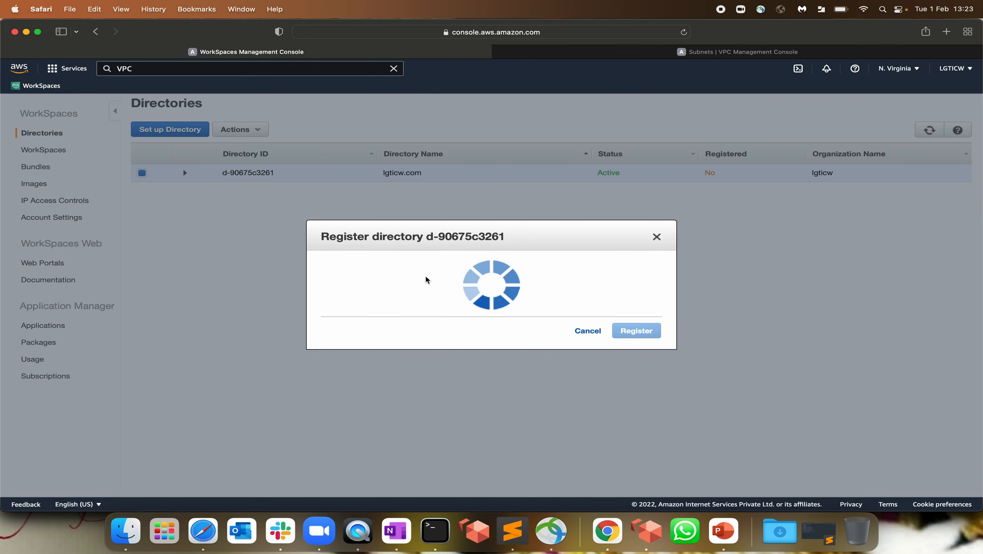
left_click(416, 249)
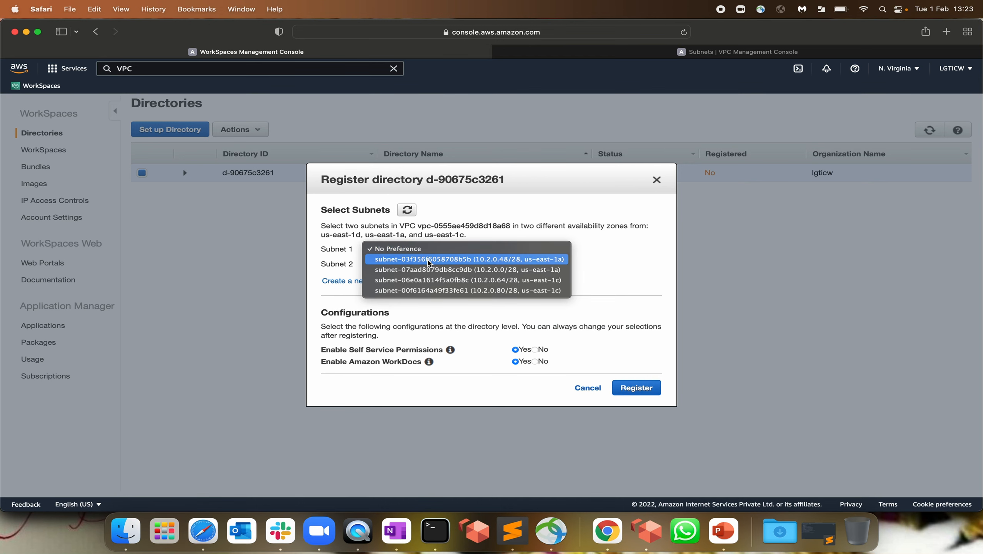
left_click(429, 260)
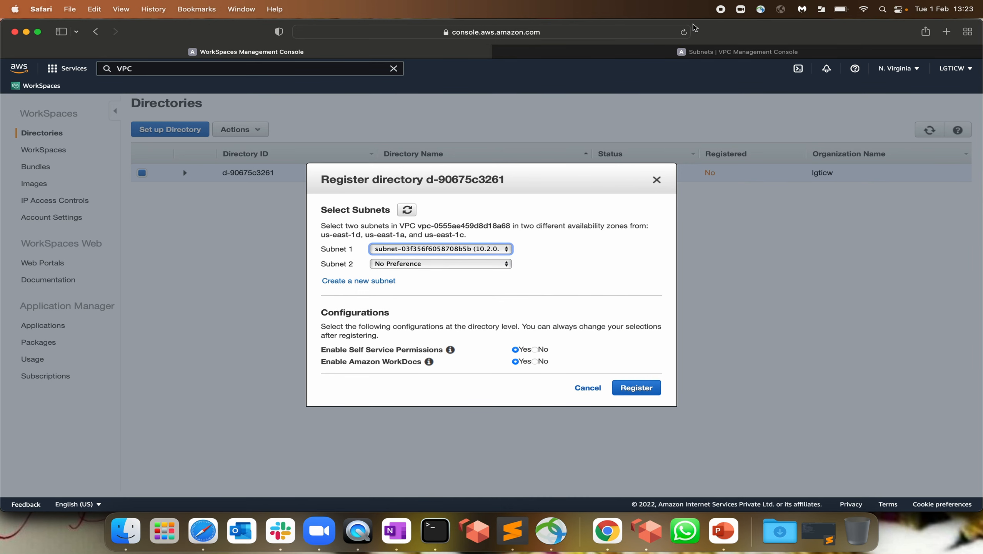
Set Subnet 2 to private-02's subnet-06e0a1614f5a0fb8c, register the directory, and refresh its status
left_click(696, 52)
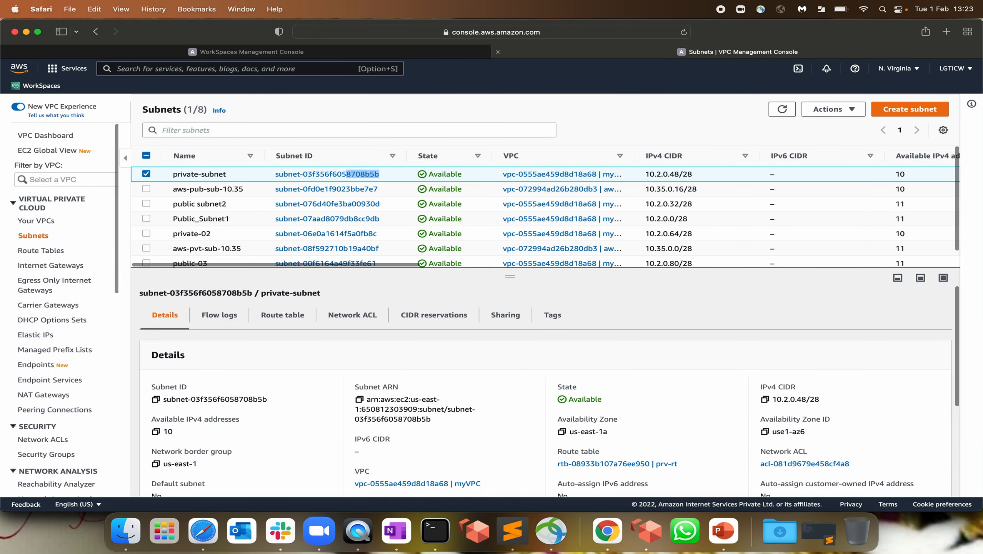
left_click(200, 233)
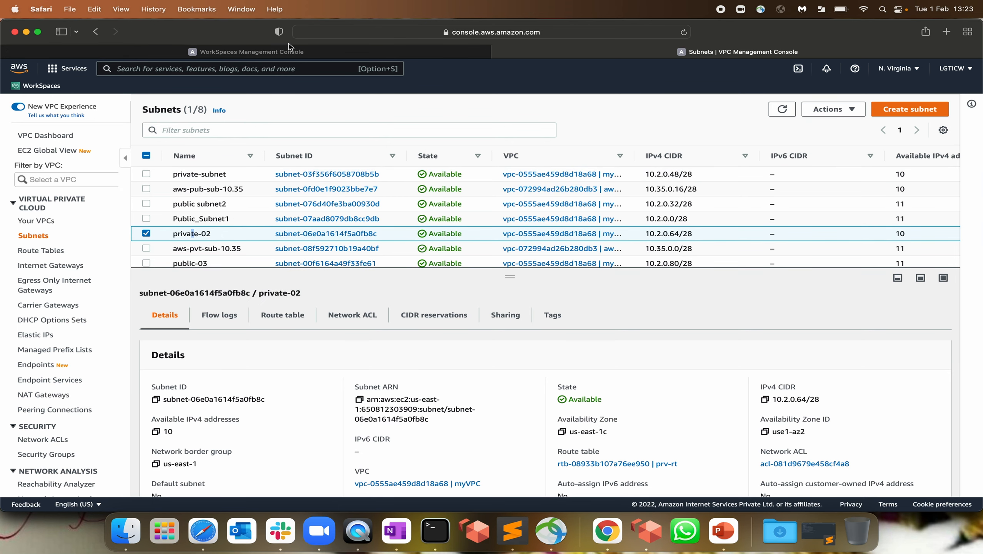
left_click(346, 53)
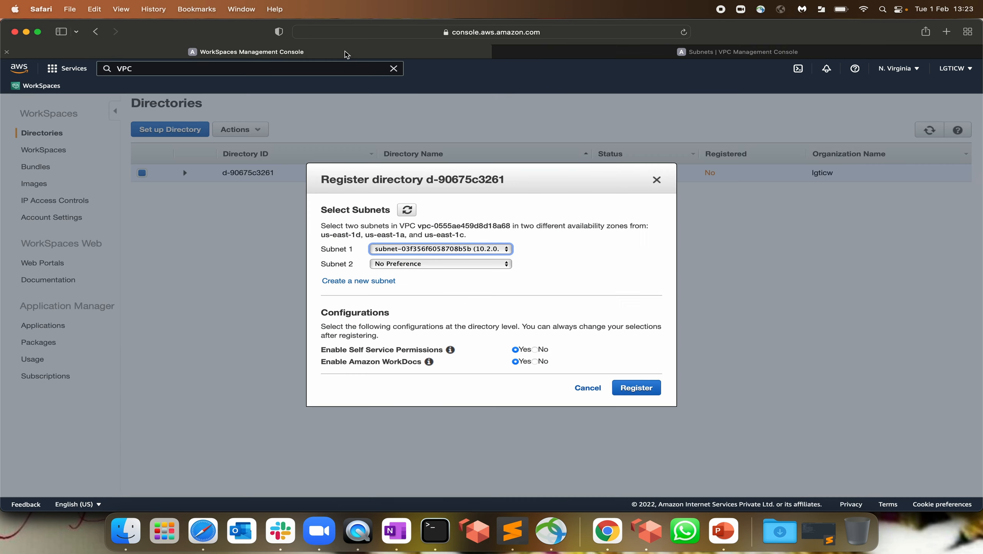
left_click(415, 264)
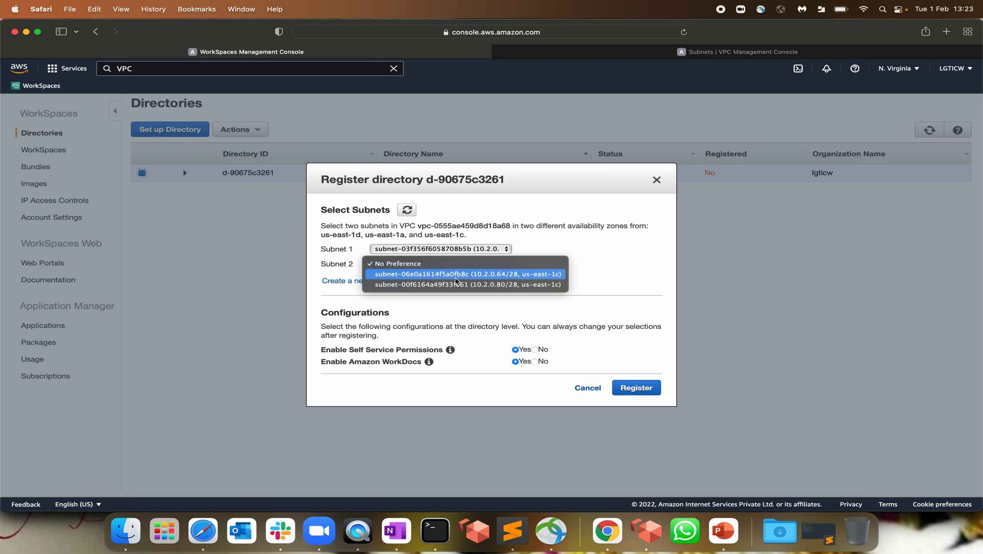
left_click(457, 275)
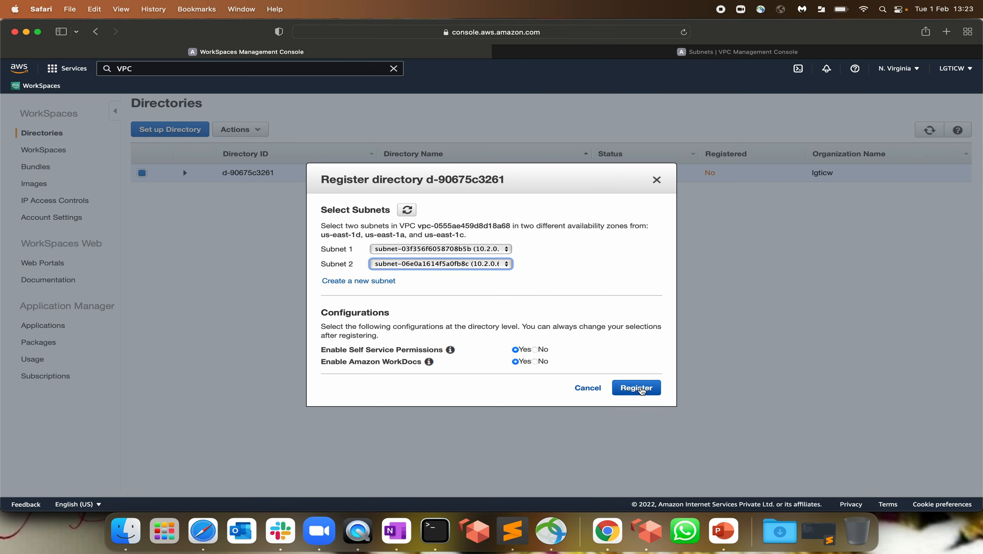
left_click_drag(327, 351, 409, 351)
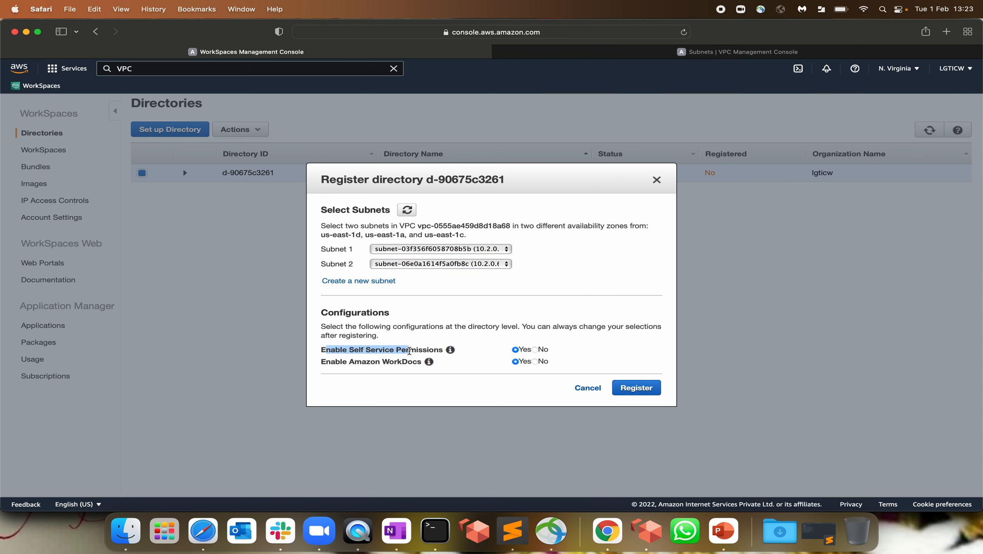
left_click_drag(341, 359, 384, 360)
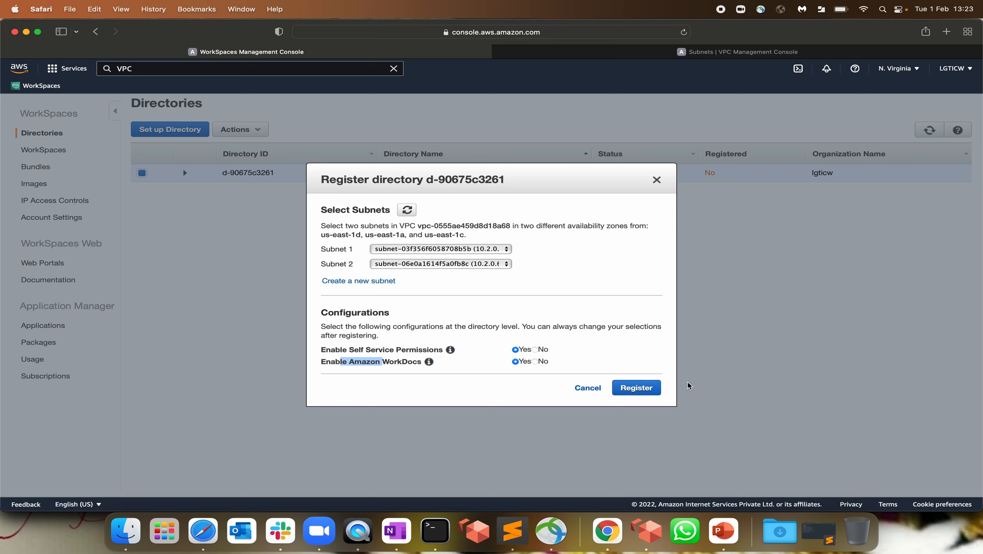
left_click(640, 387)
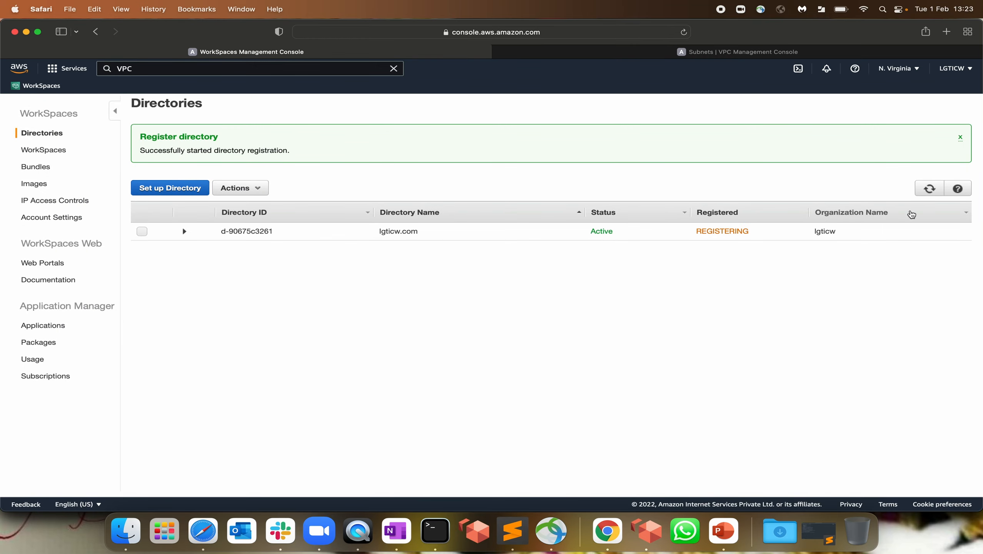
left_click(929, 188)
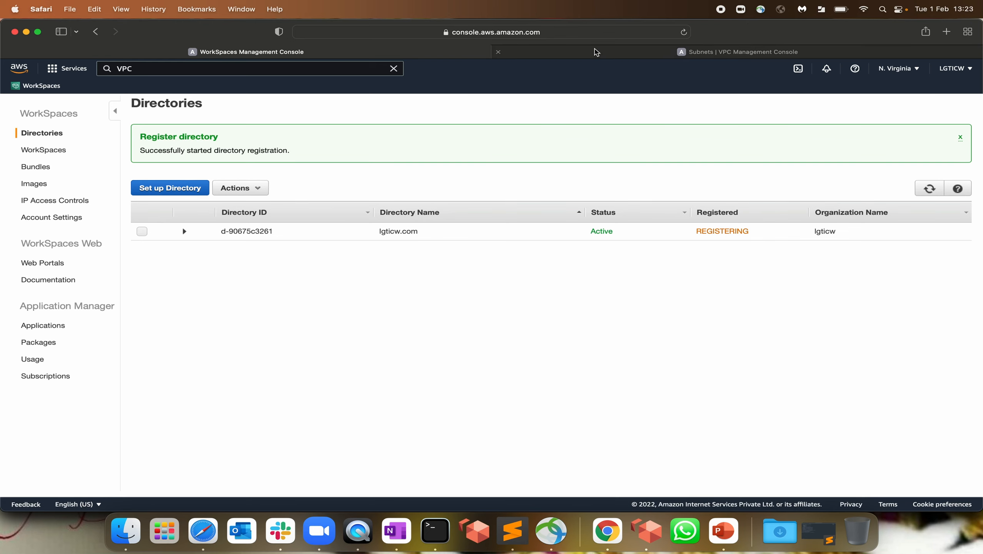
left_click(595, 52)
Open the prv-rt route table's routes for editing
left_click(47, 251)
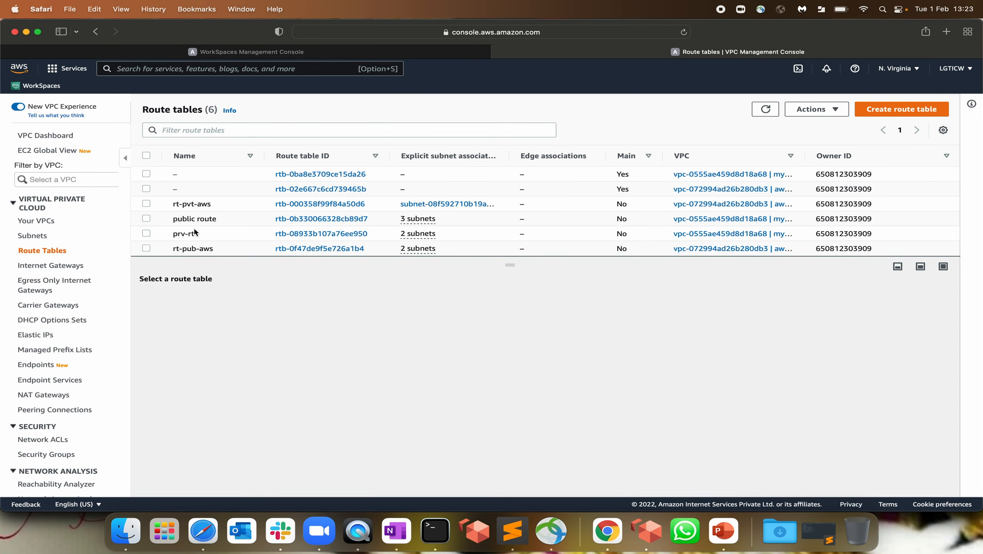
left_click(179, 234)
left_click(215, 304)
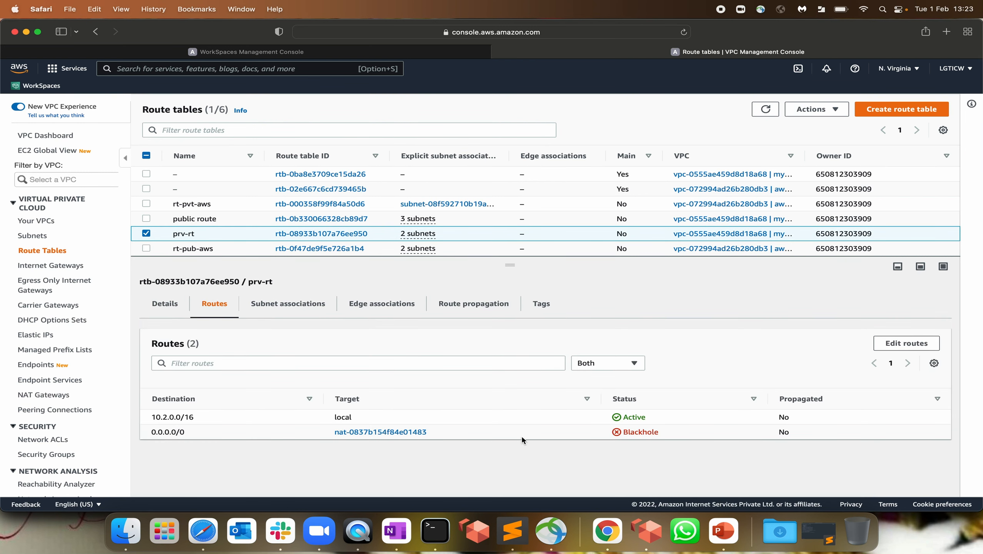
left_click(906, 344)
Search the default route's target for a nat- gateway, find none, and cancel the route edit
left_click(402, 227)
key("super+a")
key("BackSpace")
type("nat-")
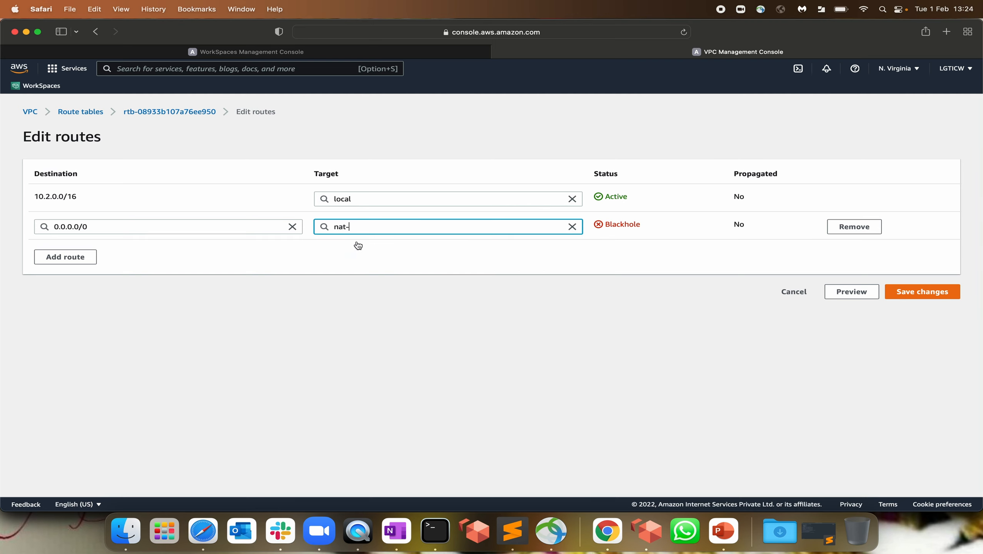
key("BackSpace")
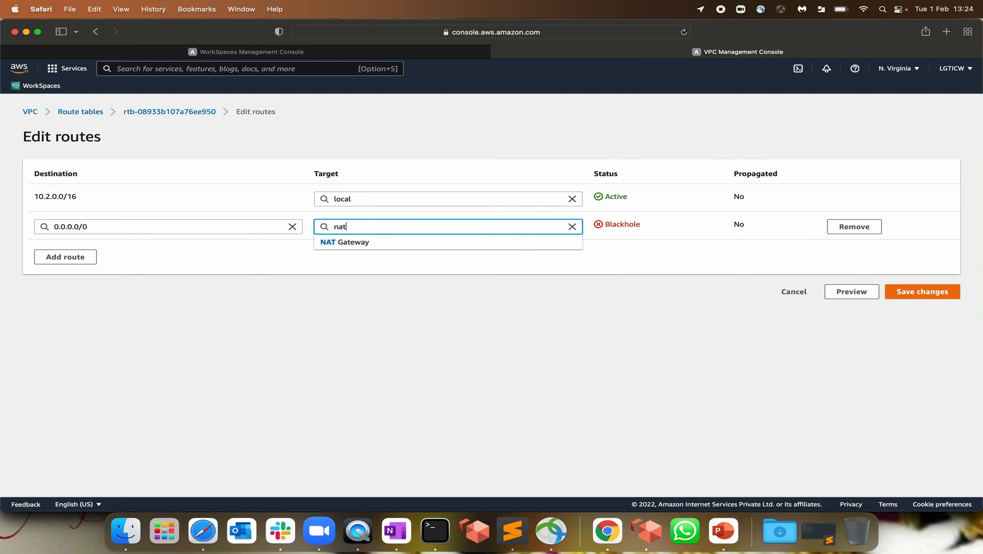
left_click(572, 227)
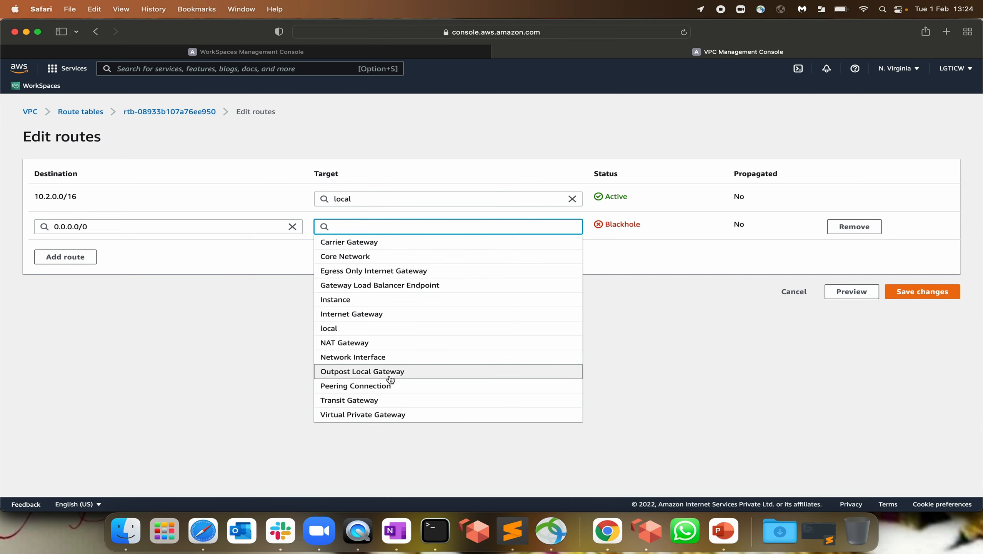
type("nat-")
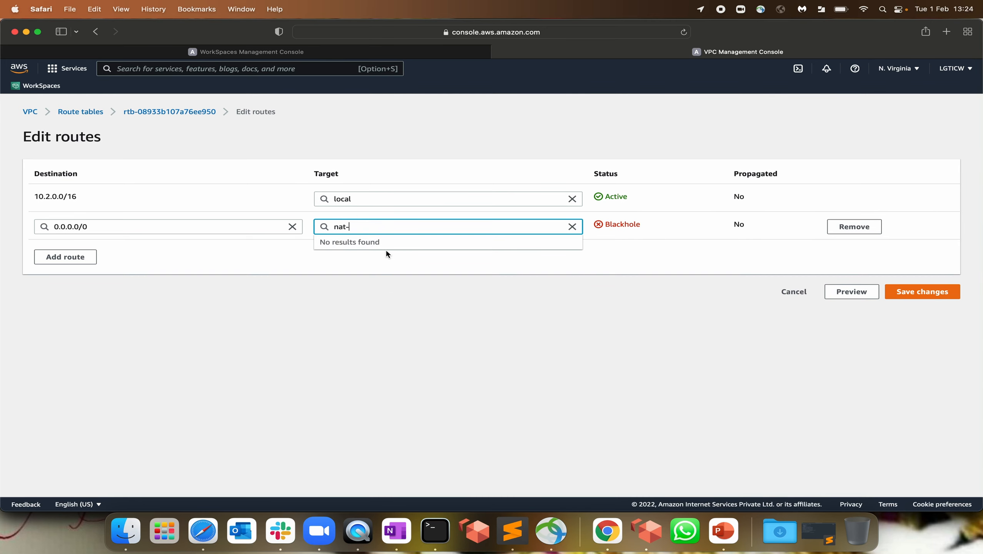
left_click(796, 294)
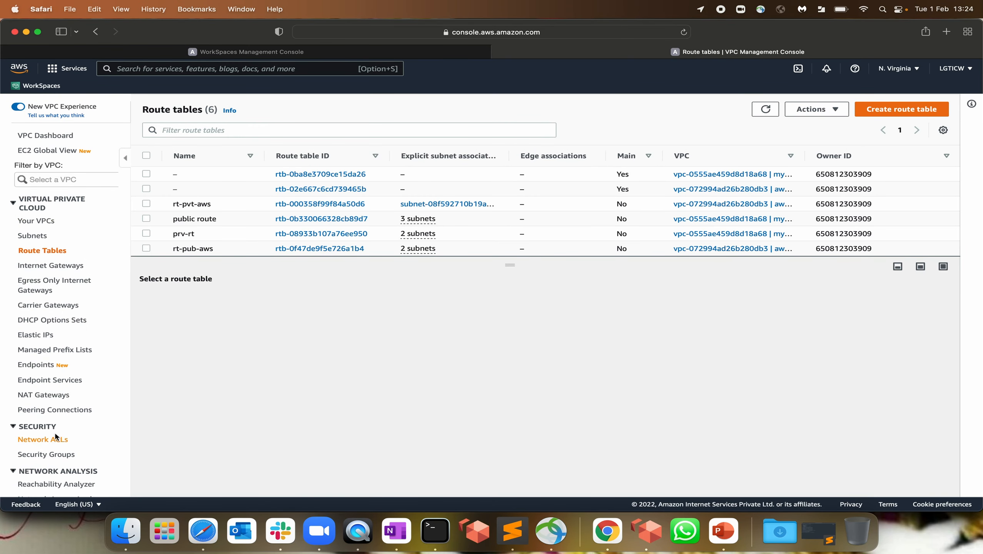
Inspect the aws-ws-nat gateway's ID, its subnet and myVPC's 10.2.0.0/16 range
left_click(46, 395)
left_click(663, 174)
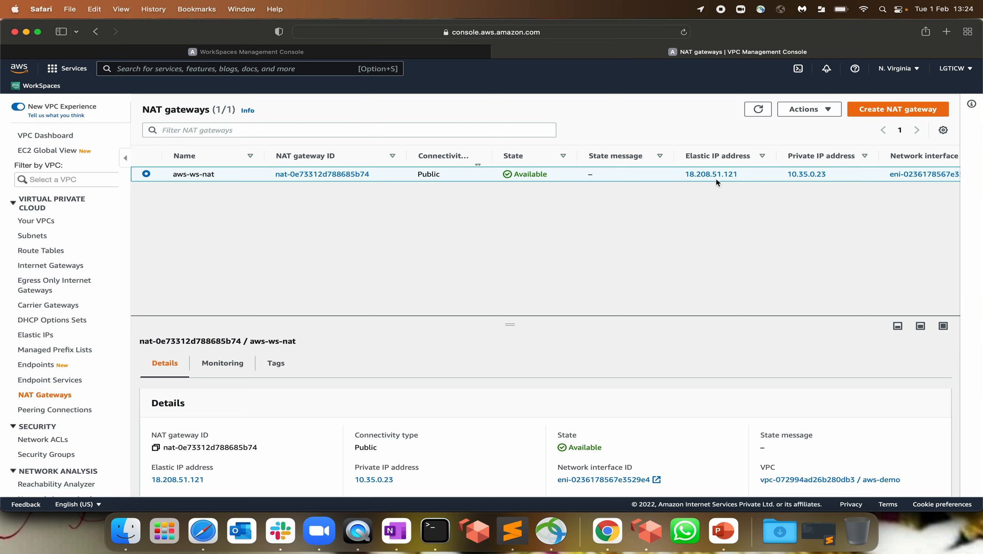
left_click_drag(382, 176, 272, 174)
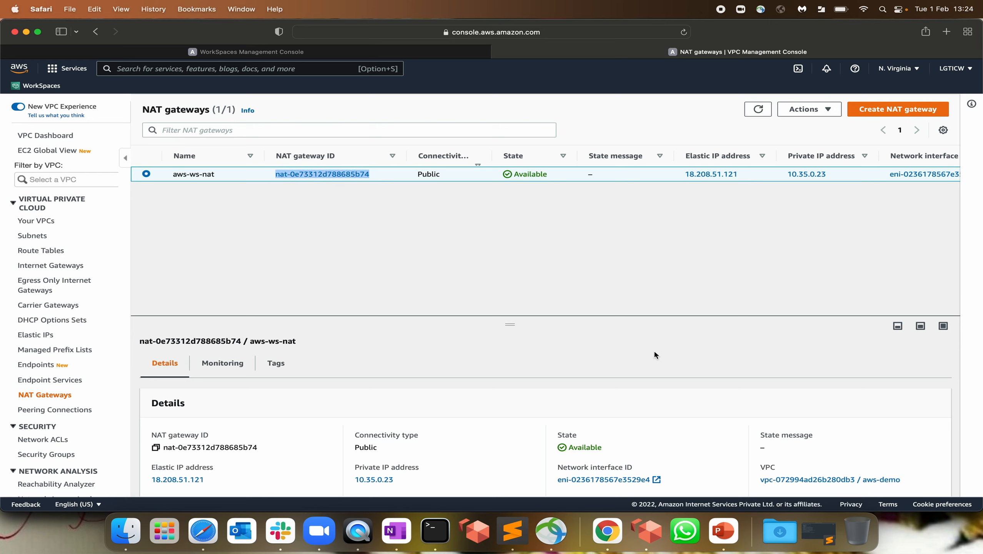
scroll(653, 349, "down", 2)
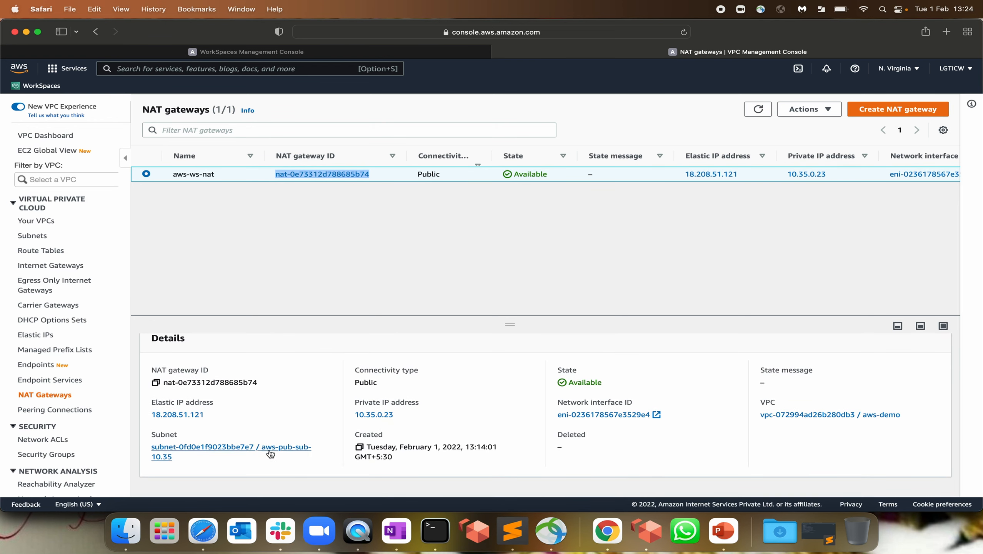
left_click(171, 460)
left_click_drag(170, 460, 151, 446)
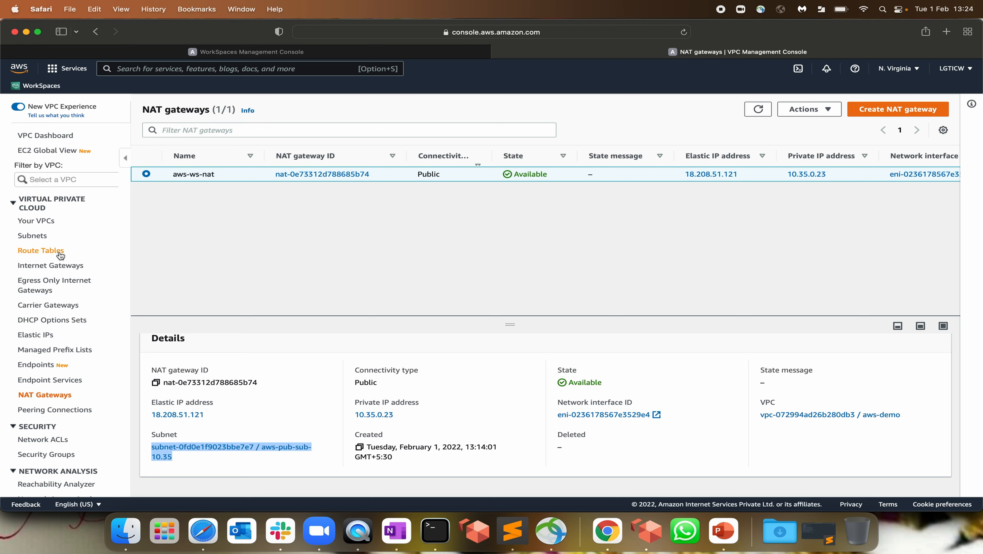
left_click(32, 219)
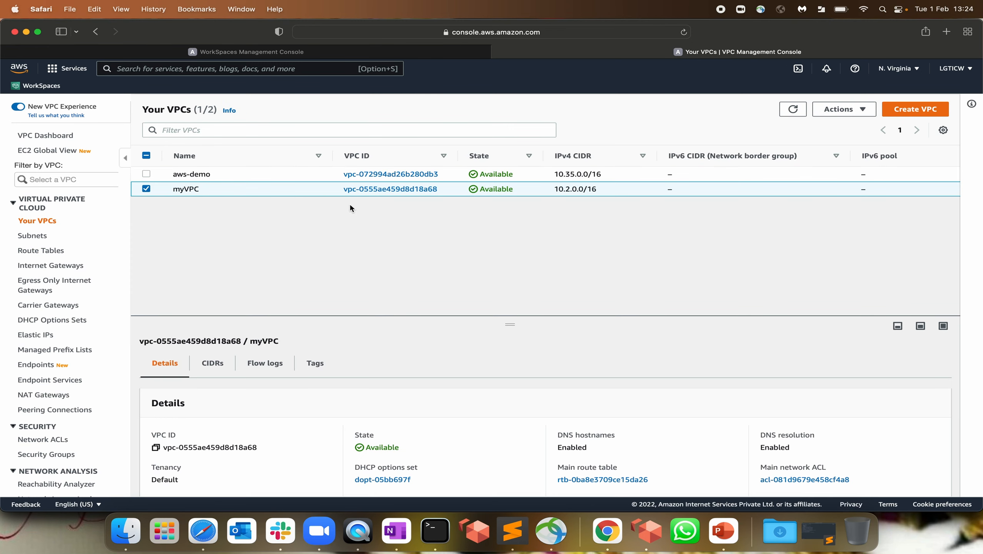
left_click_drag(555, 190, 645, 193)
left_click(44, 395)
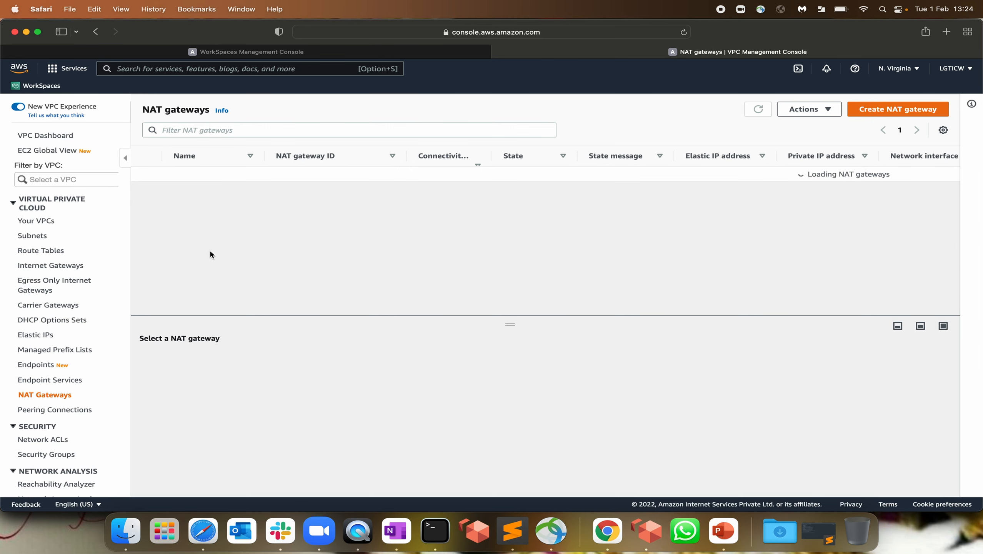
Delete the aws-ws-nat NAT gateway, confirming with 'delete'
left_click(833, 112)
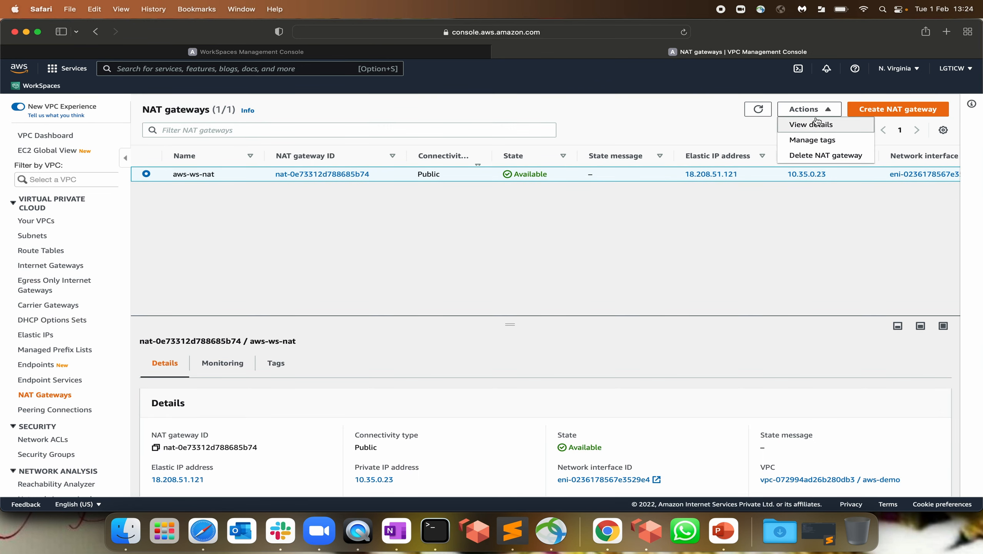
left_click(826, 155)
left_click(491, 360)
type("delete")
left_click(703, 388)
Create NAT gateway '10.02.NAT' in public subnet2 with a freshly allocated Elastic IP
left_click(898, 133)
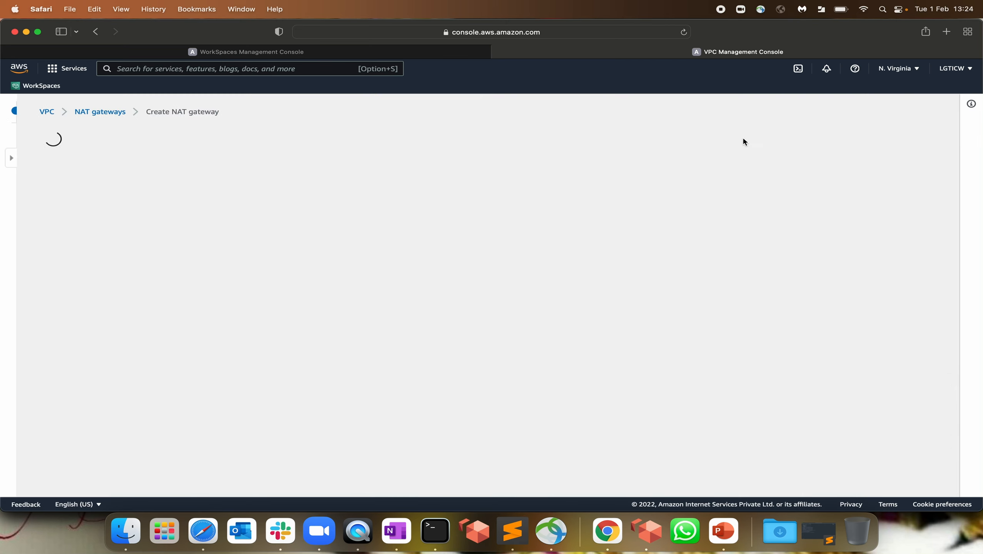
left_click(109, 243)
type("10")
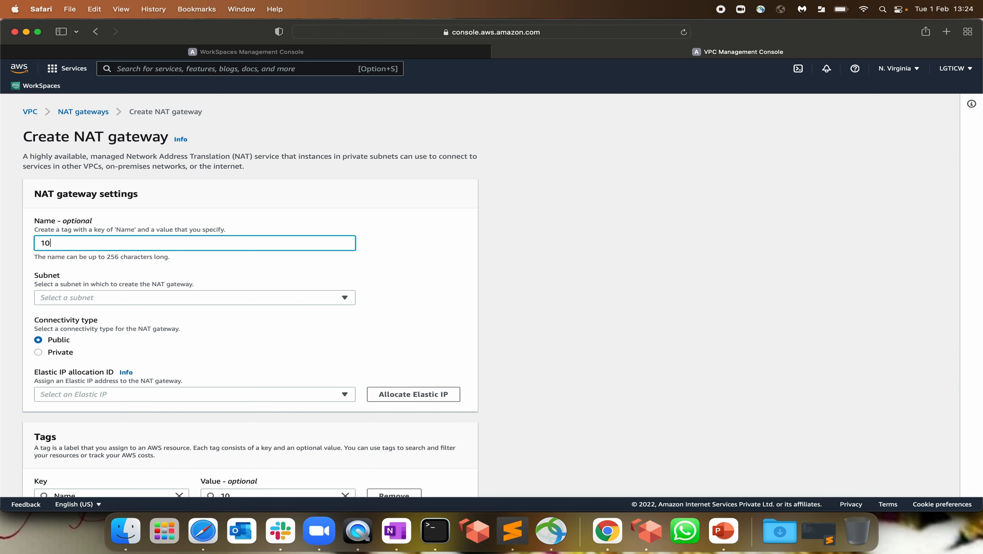
type("NAT")
left_click(111, 297)
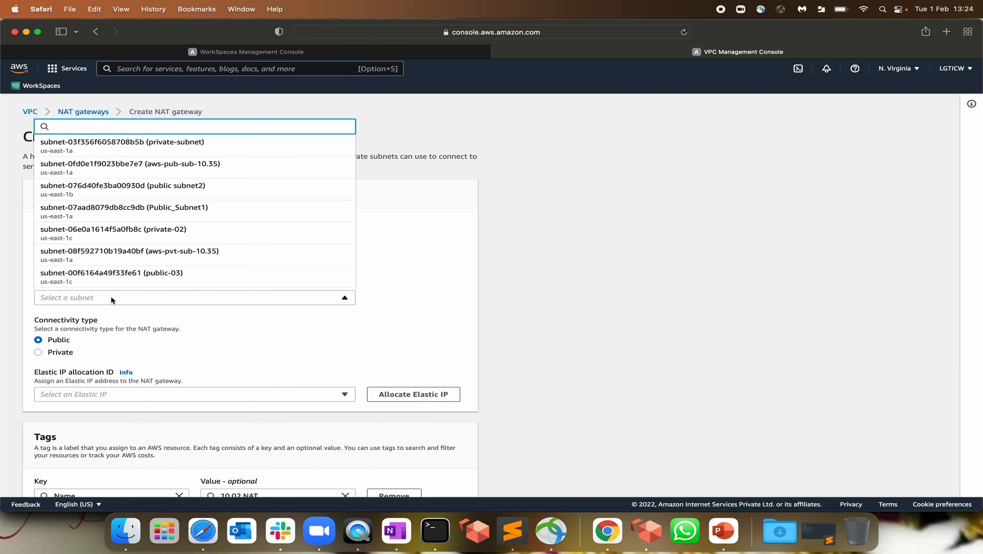
left_click(203, 191)
scroll(515, 289, "down", 3)
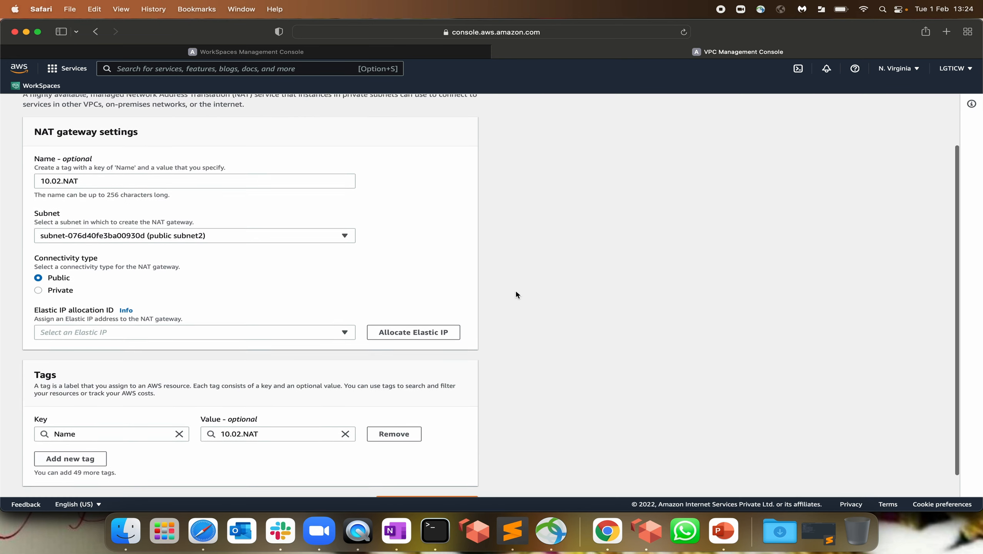
left_click(269, 330)
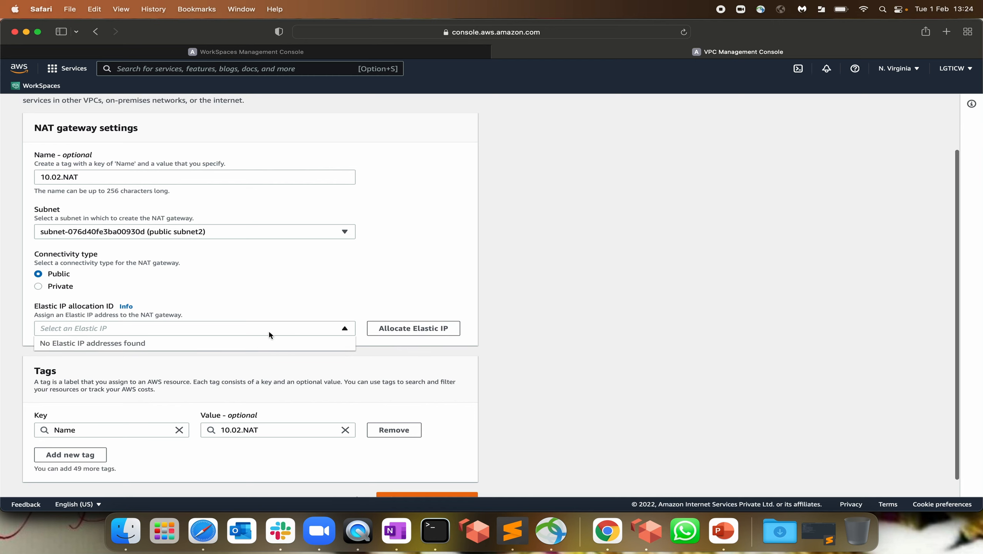
left_click(430, 332)
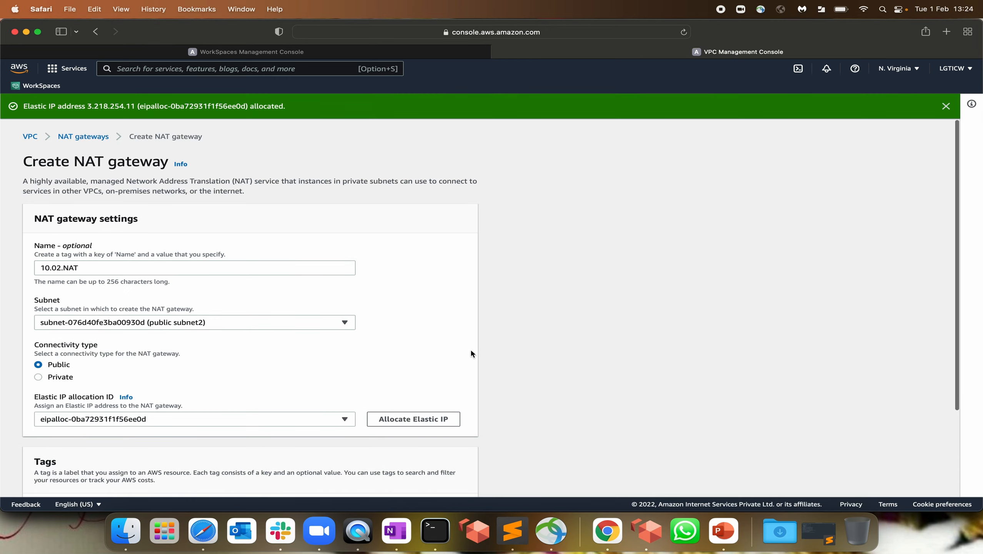
scroll(468, 351, "down", 3)
left_click(425, 474)
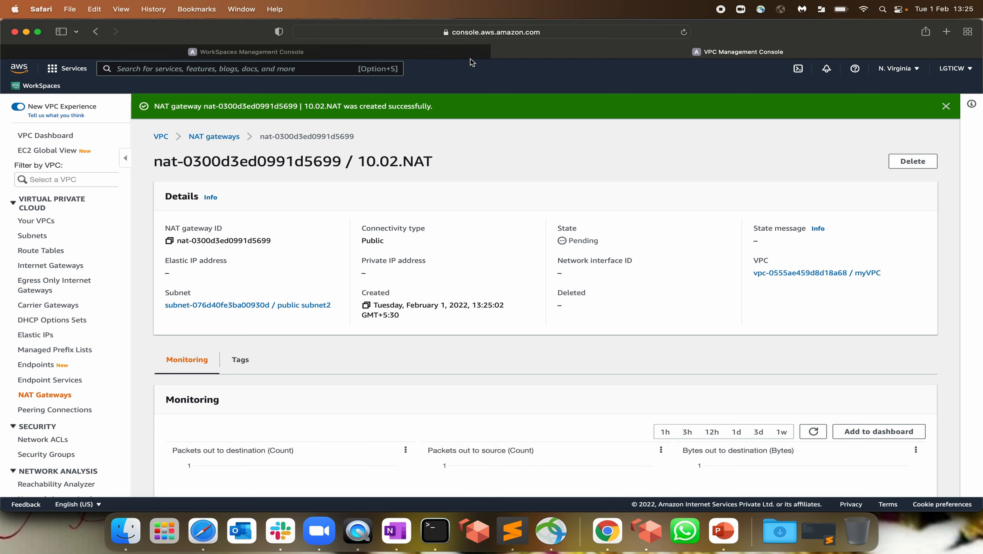
Refresh the directory registration status and go to the WorkSpaces list
left_click(371, 54)
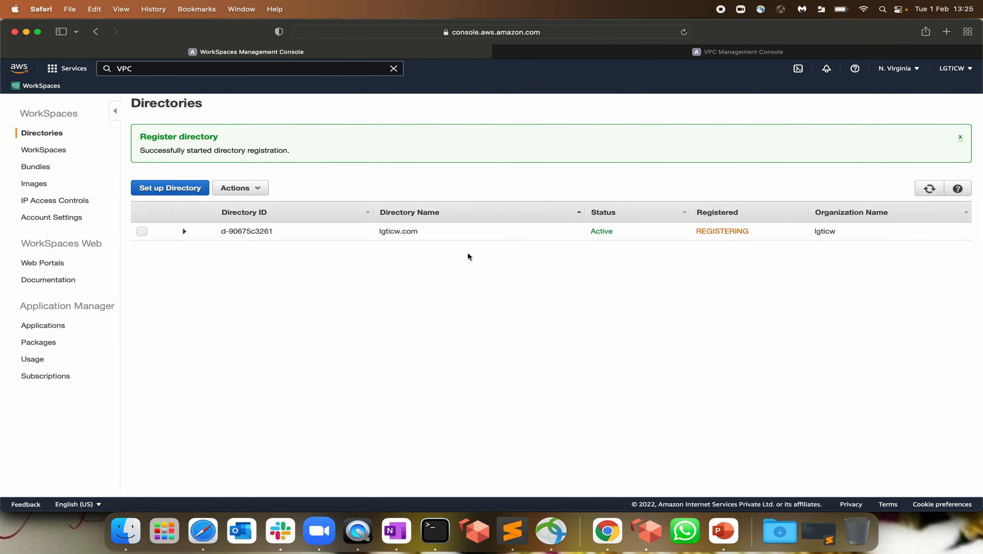
left_click(930, 189)
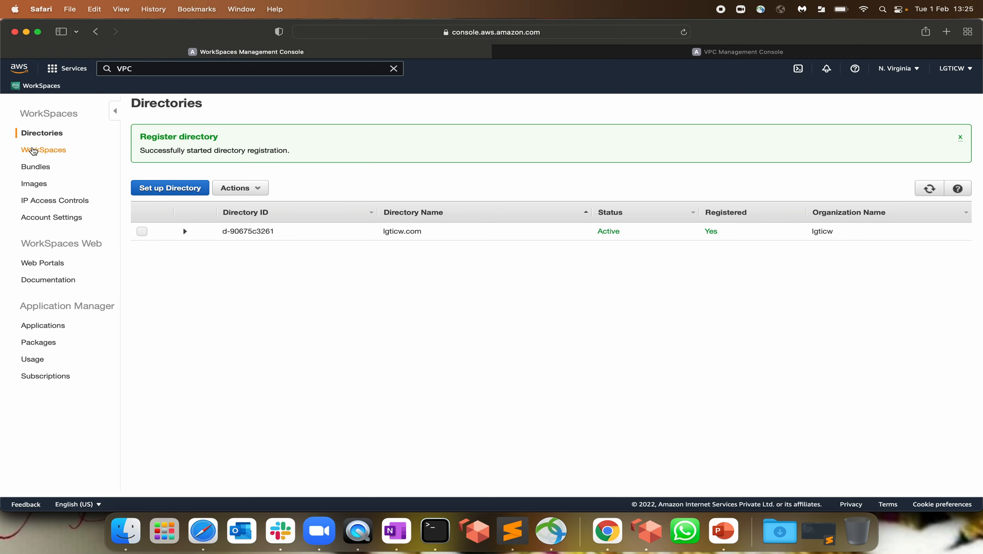
left_click(43, 150)
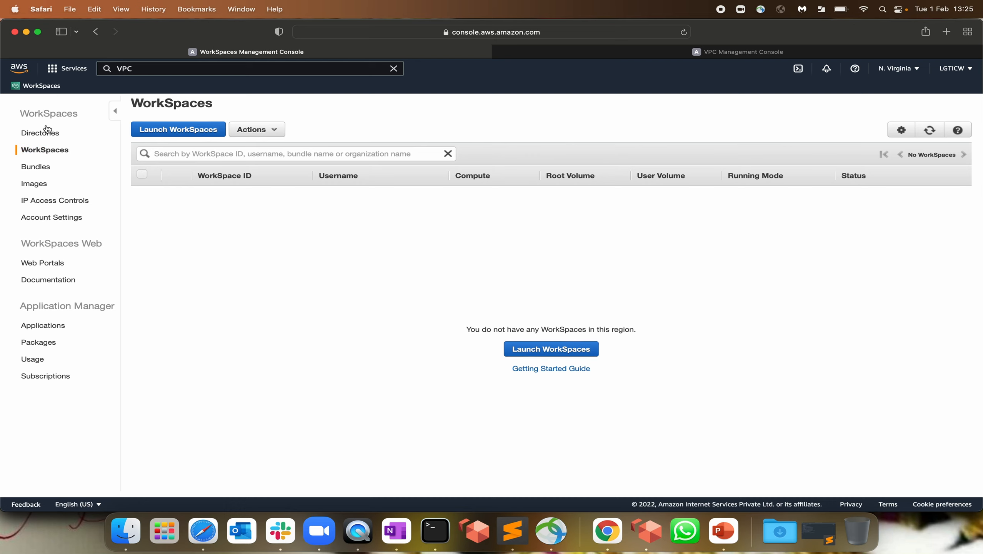
Launch WorkSpaces in directory lgticw.com and continue to Identify Users
left_click(182, 132)
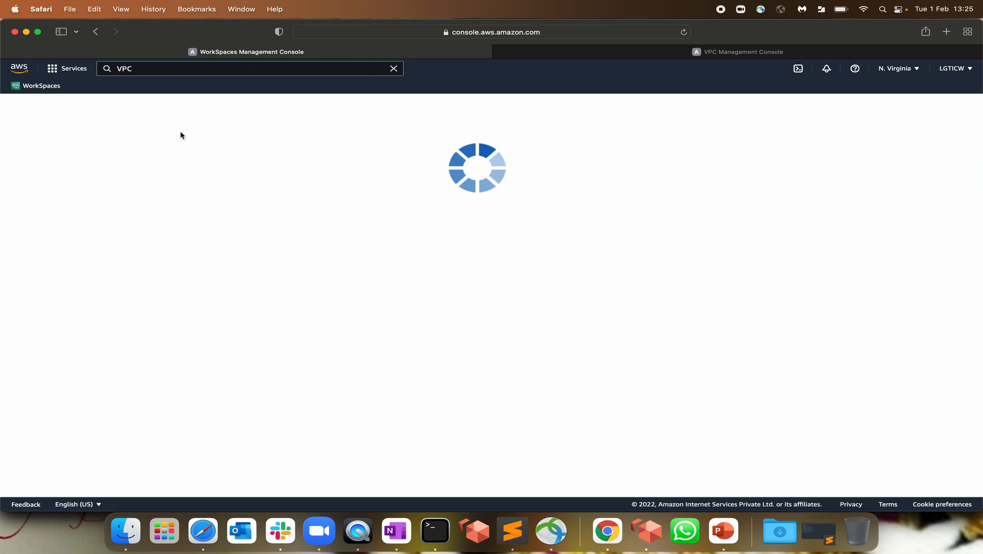
left_click(257, 179)
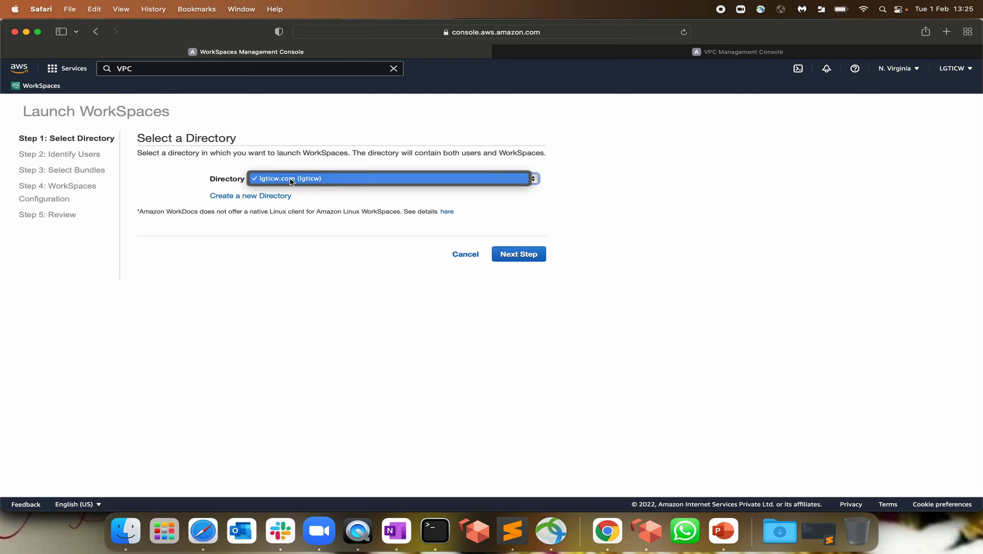
left_click(319, 331)
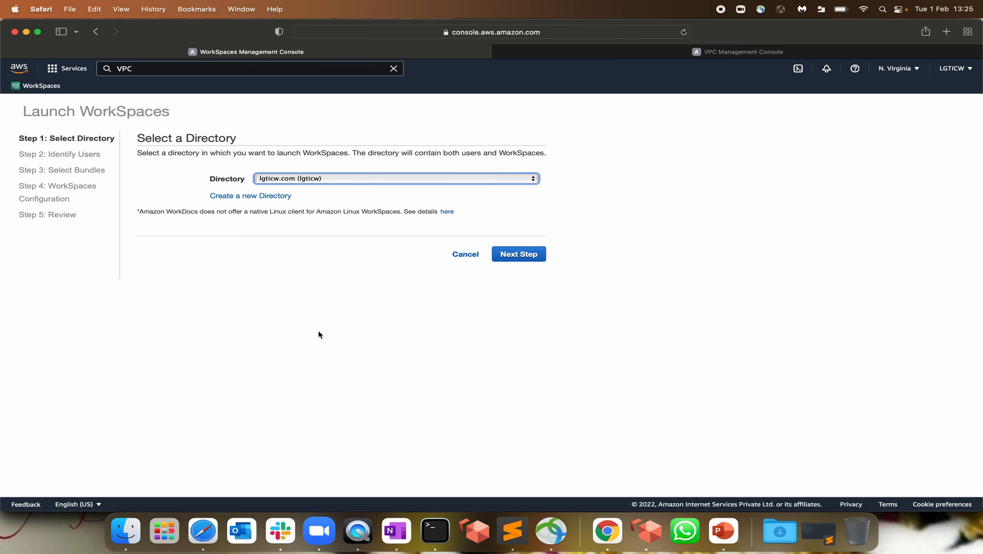
left_click(522, 255)
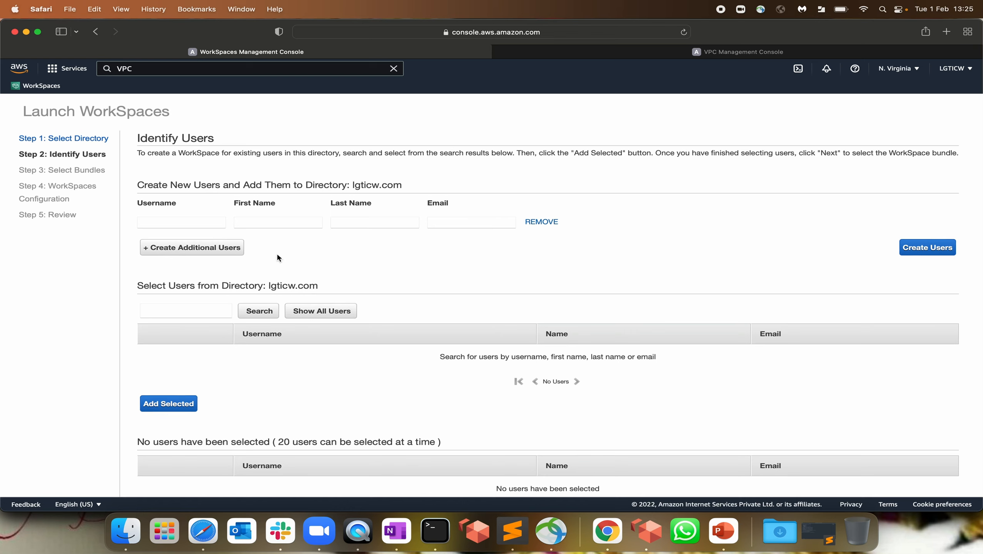
left_click(179, 222)
Enter the new user's username, first name, last name and e-mail address
left_click(259, 221)
left_click(143, 222)
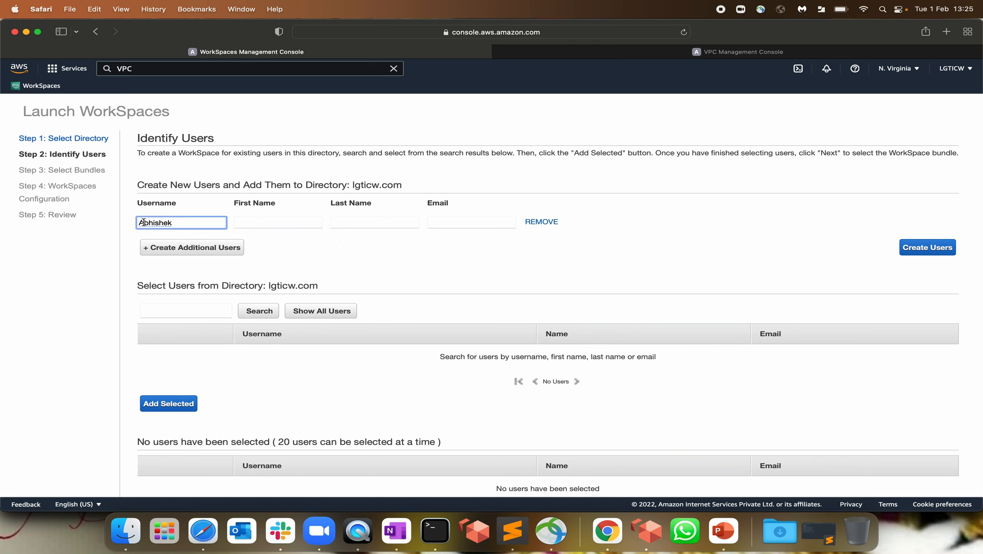
key("Delete")
type("sa")
left_click(292, 219)
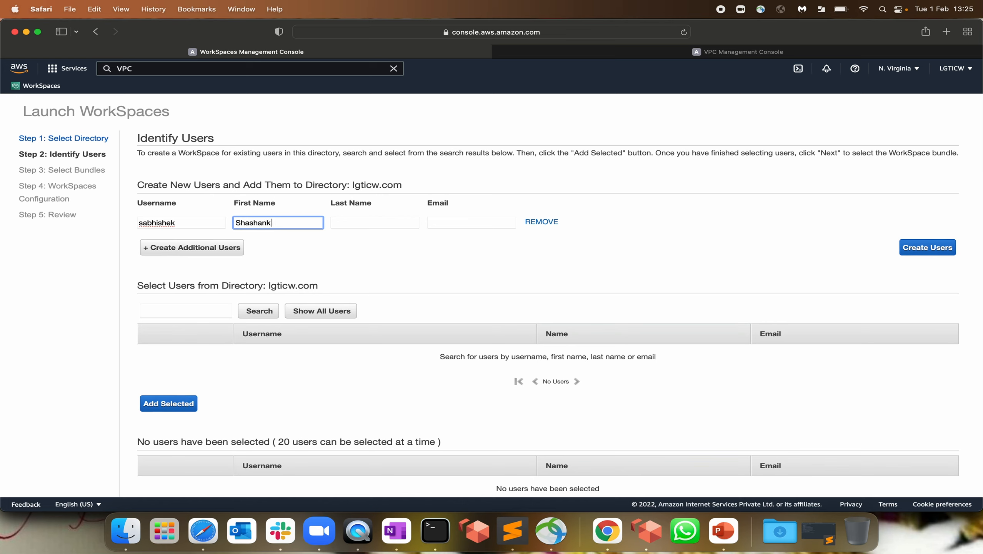
key("Tab")
key("Tab")
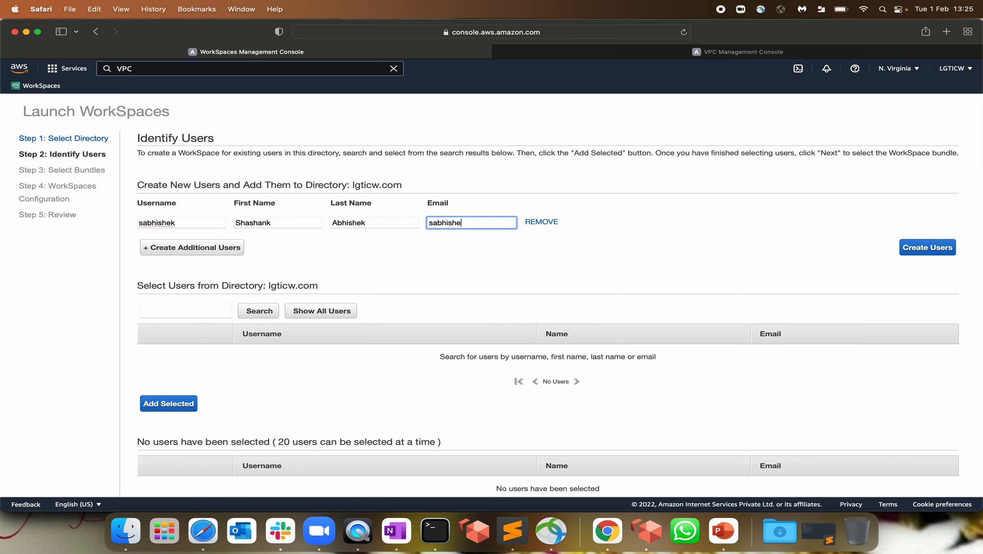
key("super+a")
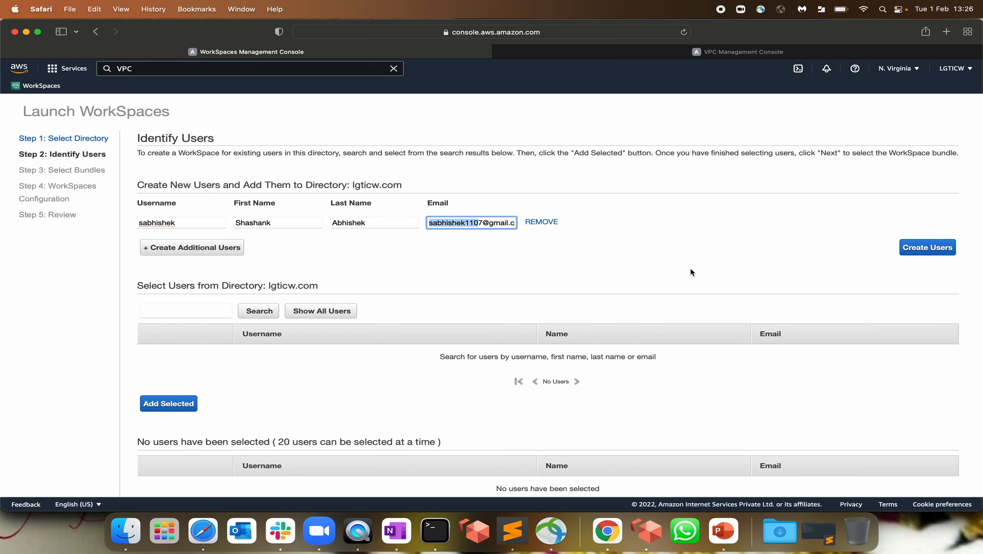
left_click(684, 255)
Create the user so it is listed under 1 WorkSpace to launch
left_click(931, 248)
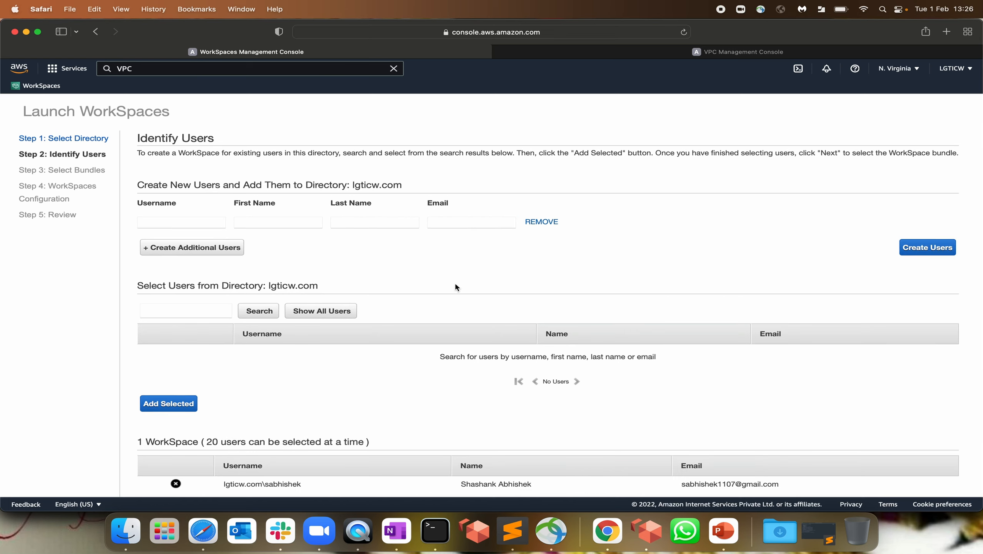
scroll(455, 282, "down", 1)
scroll(460, 471, "down", 2)
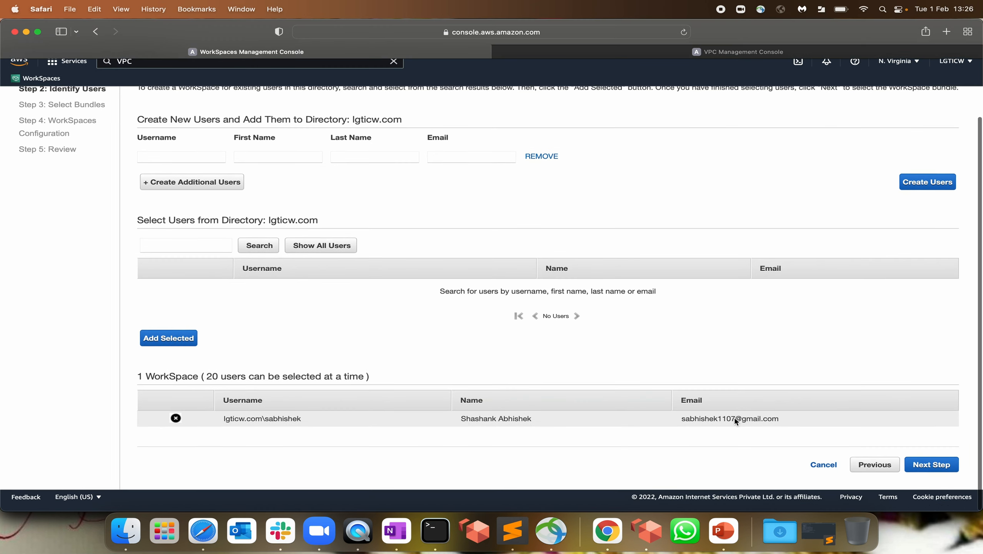
left_click_drag(144, 384, 313, 384)
left_click_drag(227, 383, 371, 385)
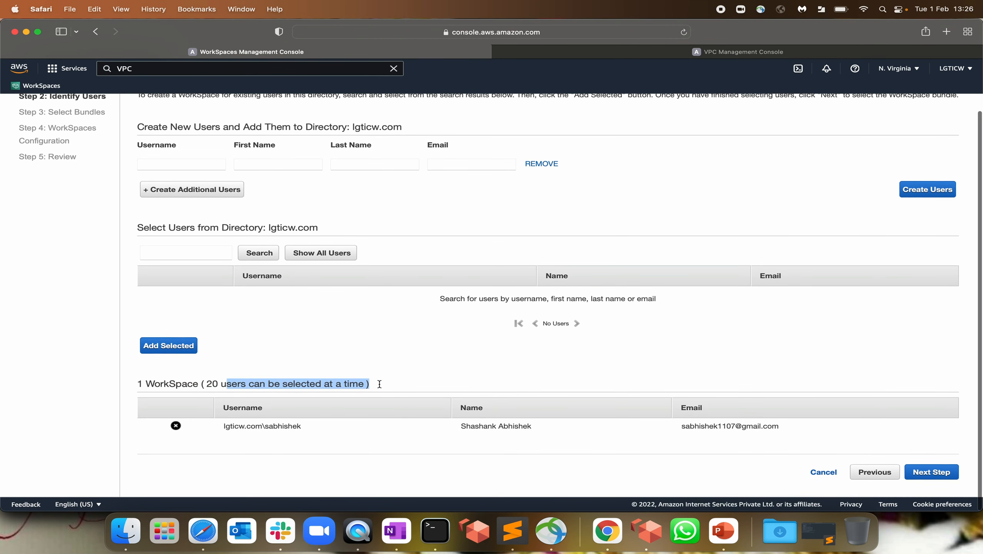
left_click(505, 387)
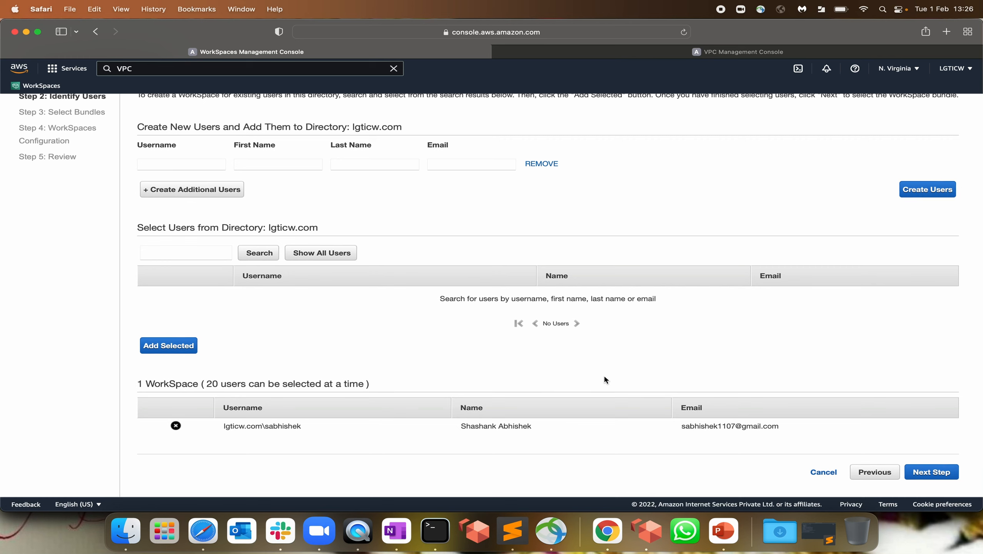
Go to bundle selection and compare the free-tier Standard Windows 10 bundles
left_click(932, 472)
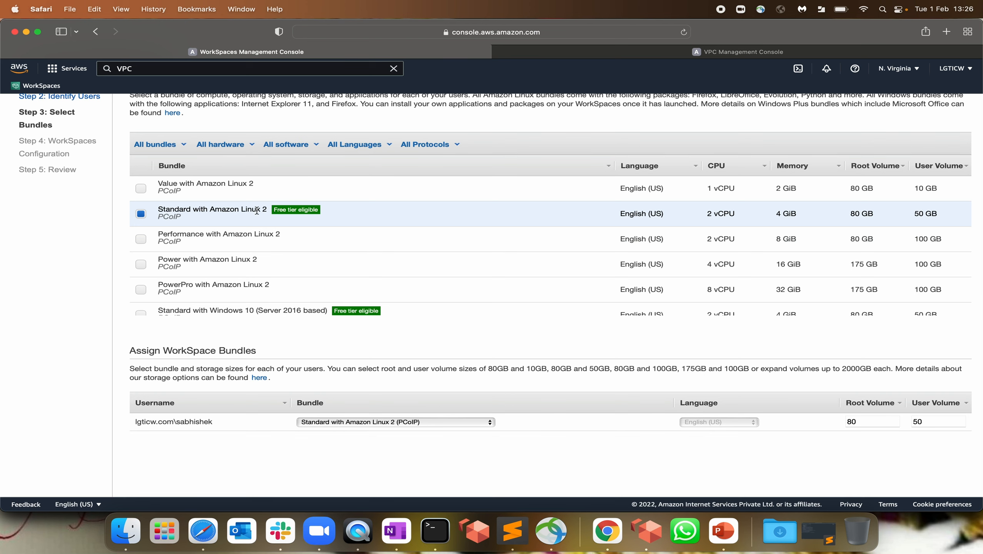
left_click_drag(269, 214, 344, 211)
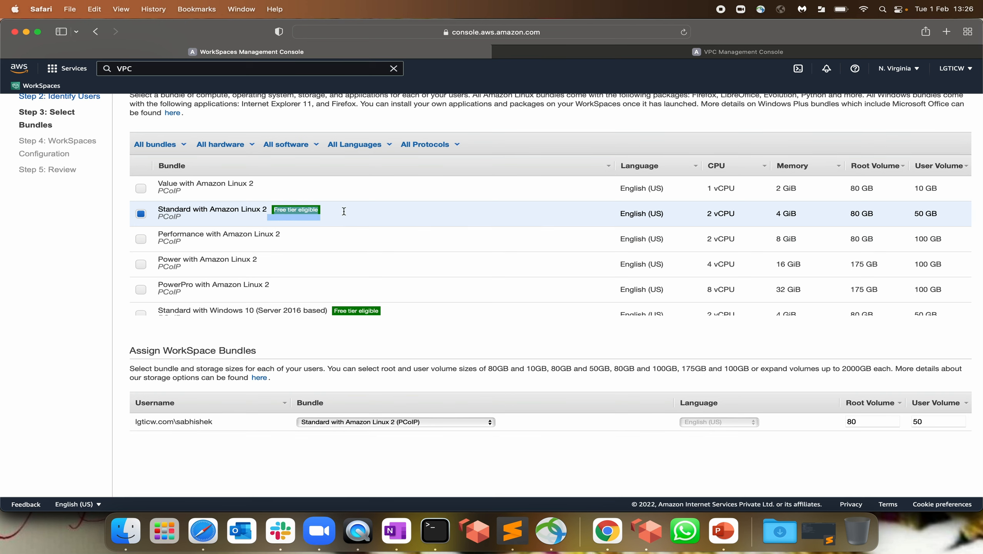
scroll(333, 309, "down", 3)
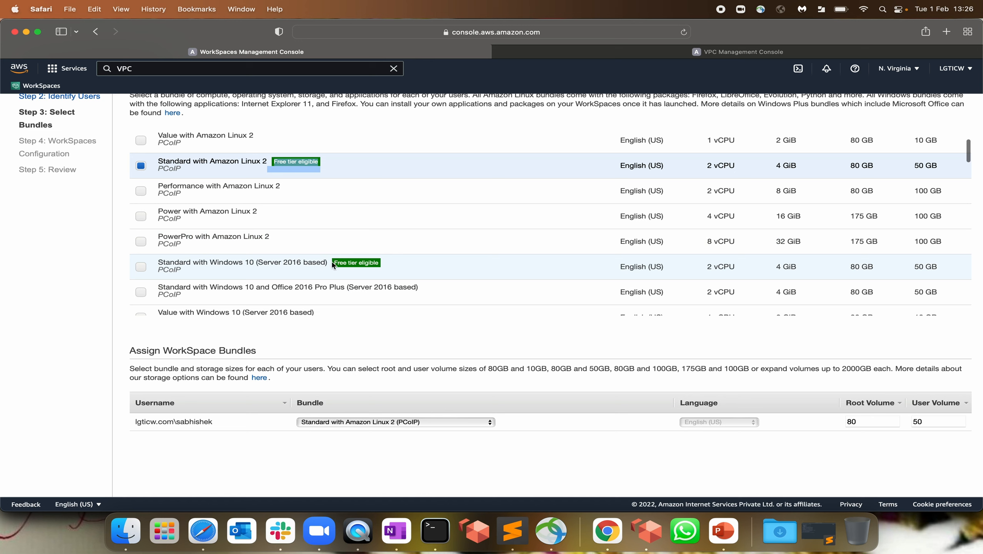
left_click(393, 264)
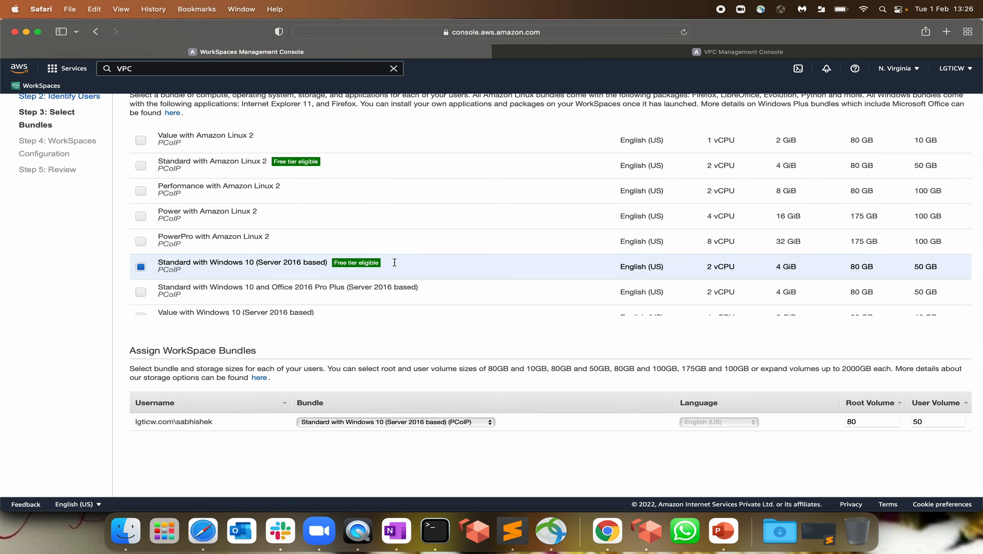
scroll(395, 263, "down", 5)
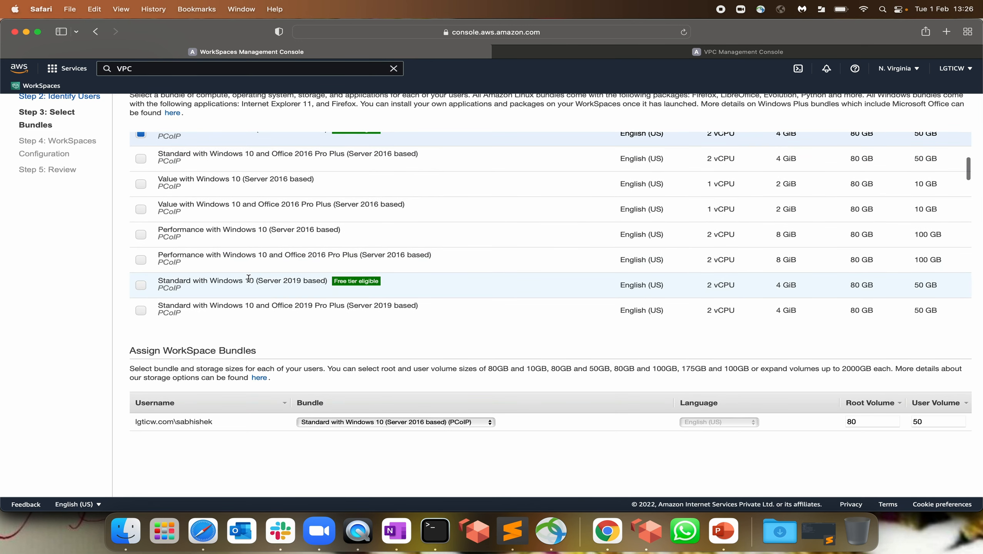
left_click(382, 285)
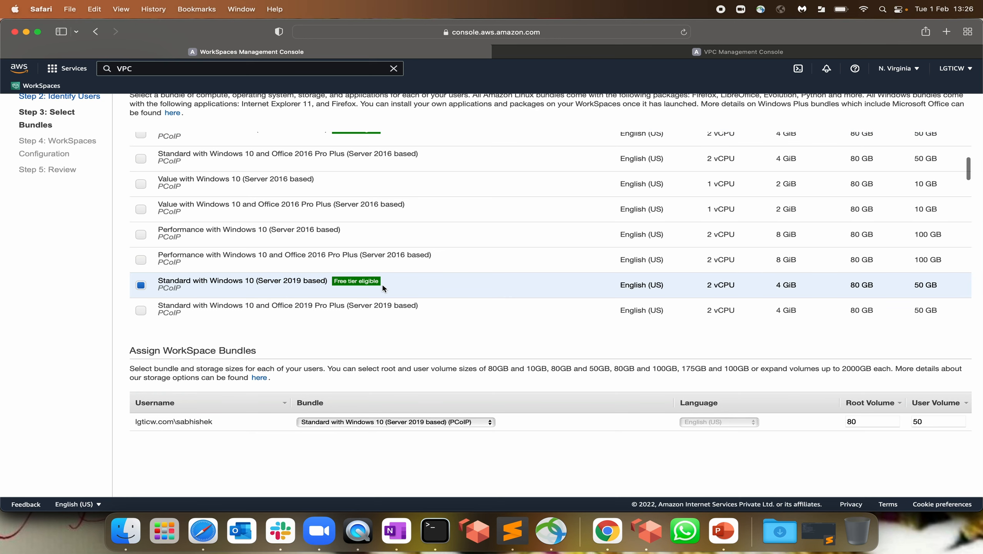
scroll(383, 287, "down", 8)
scroll(382, 287, "down", 15)
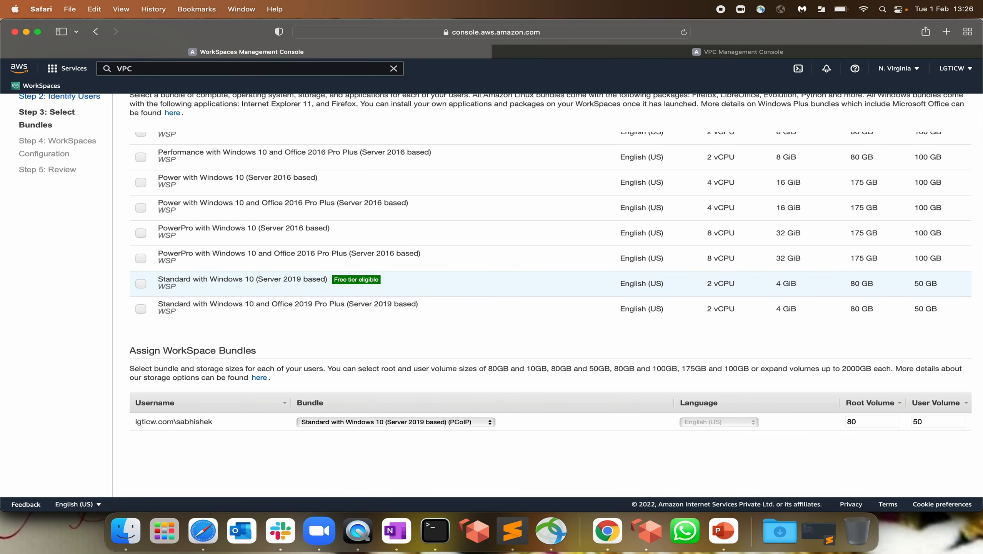
scroll(257, 286, "up", 5)
scroll(256, 284, "up", 10)
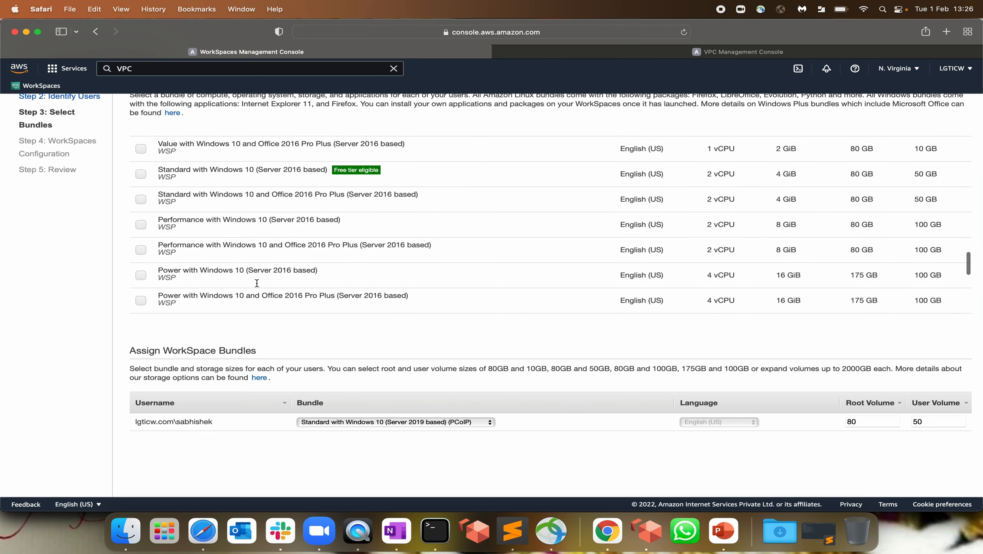
scroll(257, 286, "up", 5)
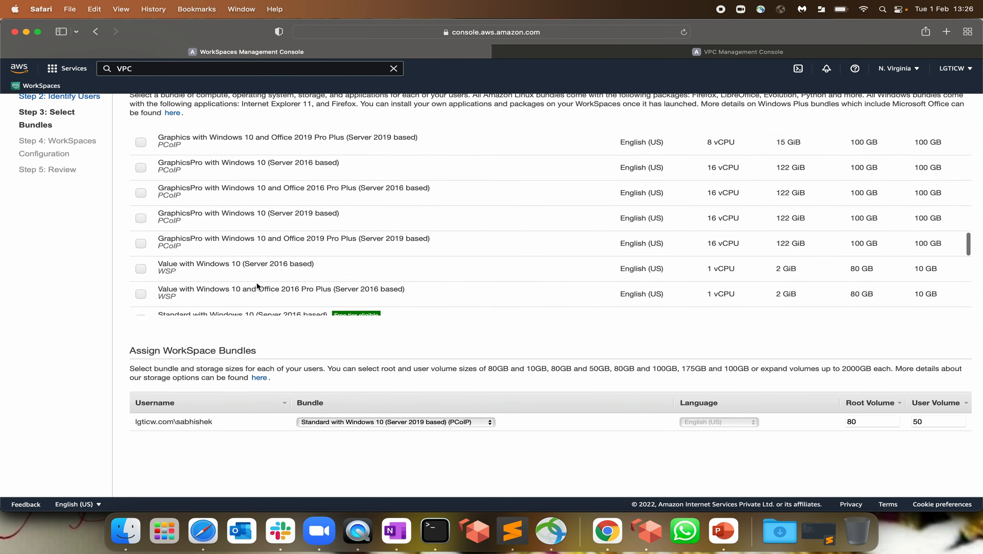
Select the Standard with Windows 10 (Server 2019 based) PCoIP bundle, keeping 80 GB root and 50 GB user volumes
left_click_drag(218, 244, 334, 245)
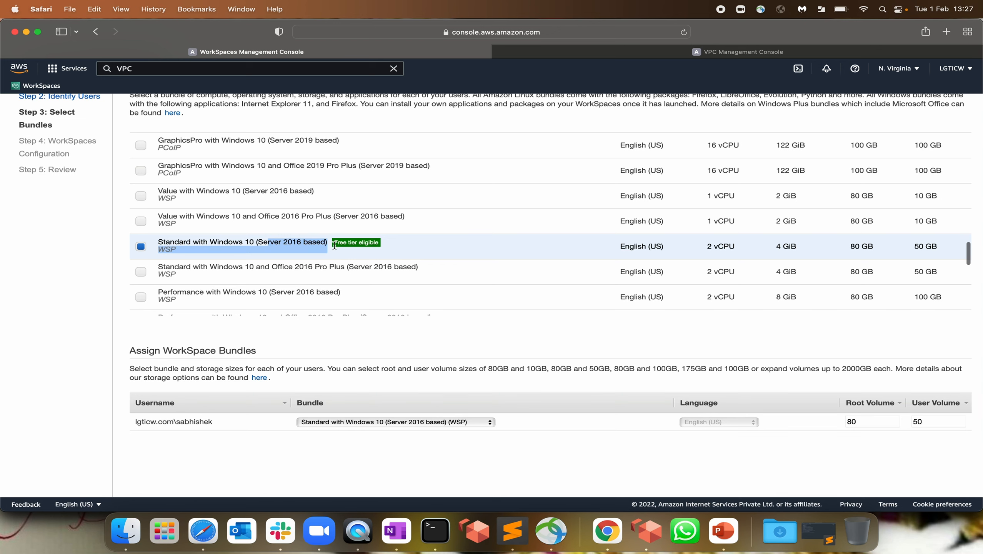
scroll(374, 250, "down", 10)
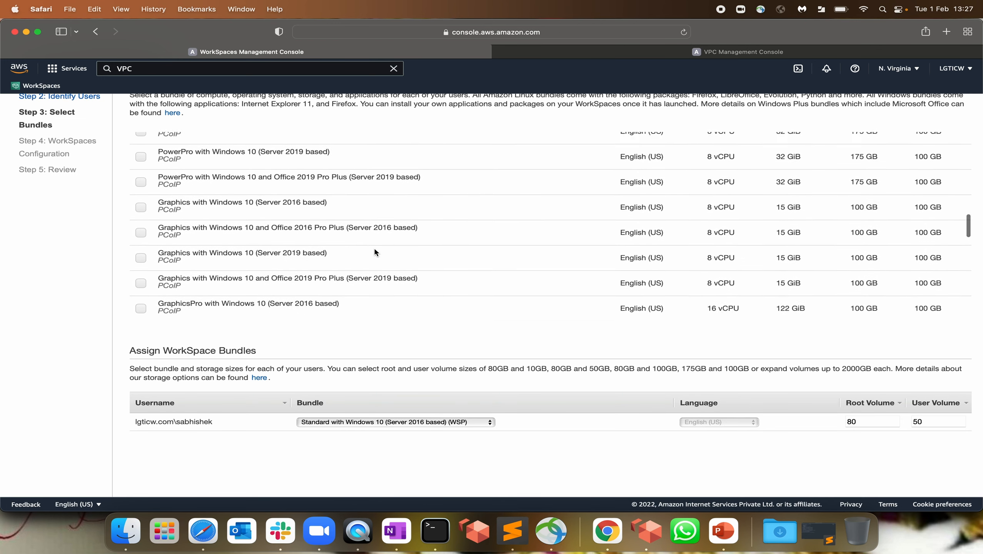
scroll(374, 249, "up", 8)
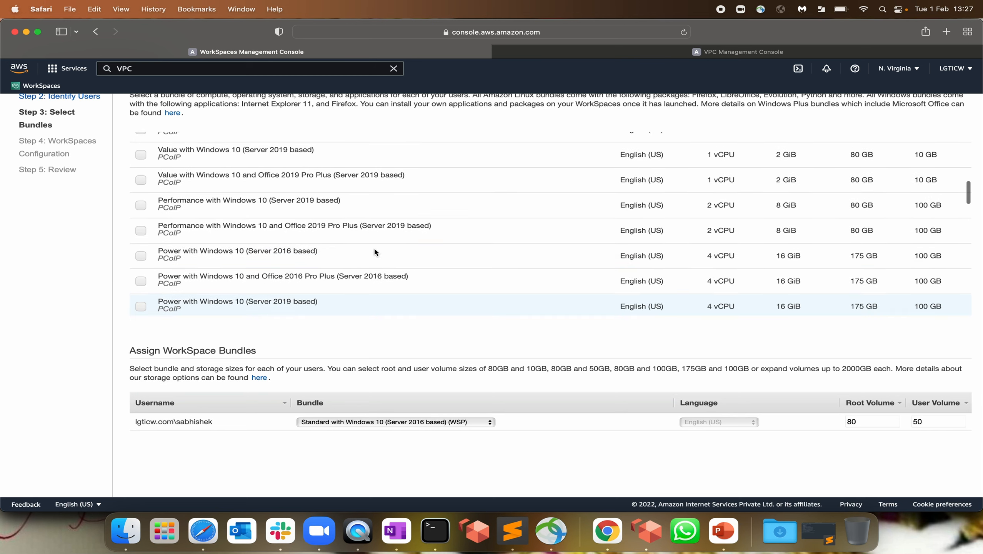
scroll(375, 252, "up", 2)
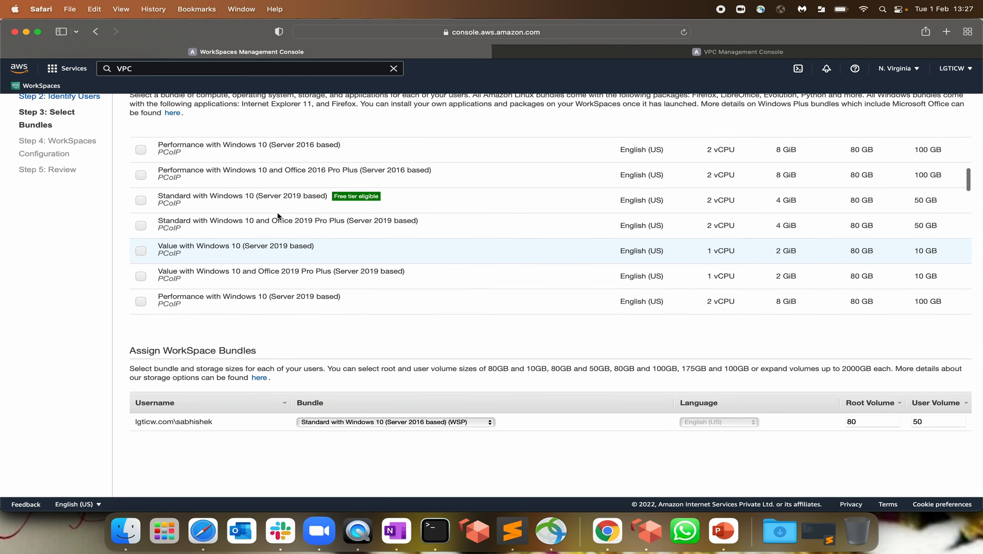
left_click(139, 206)
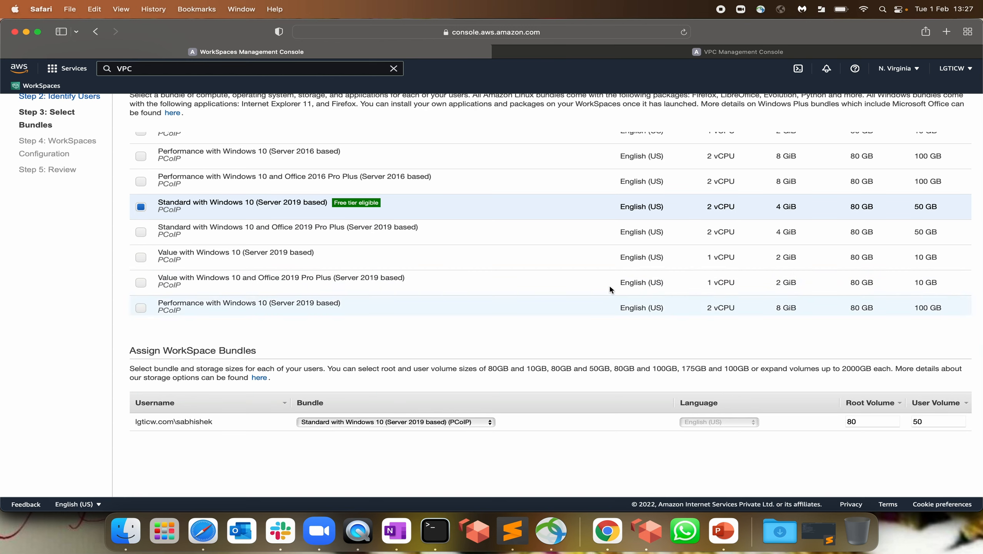
left_click_drag(870, 421, 797, 421)
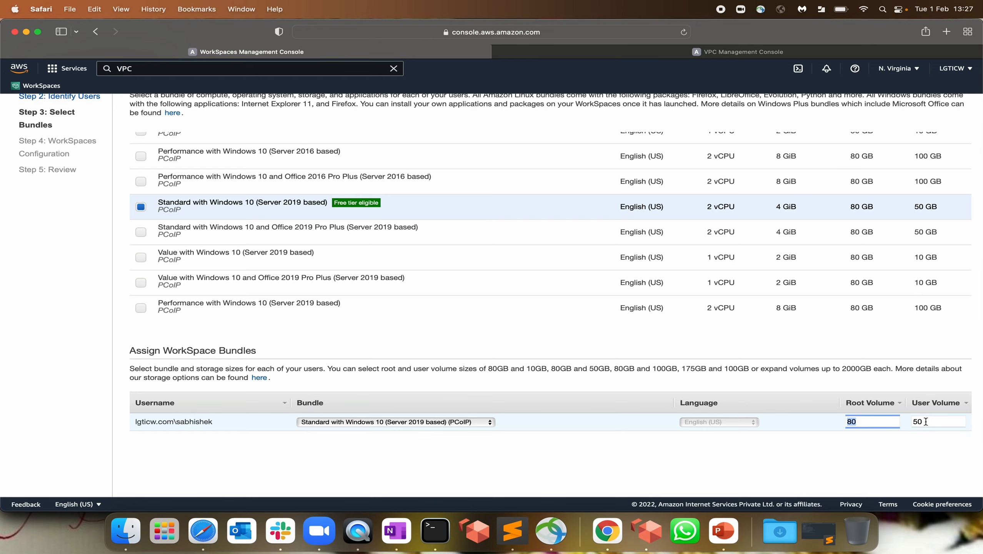
left_click_drag(926, 421, 885, 423)
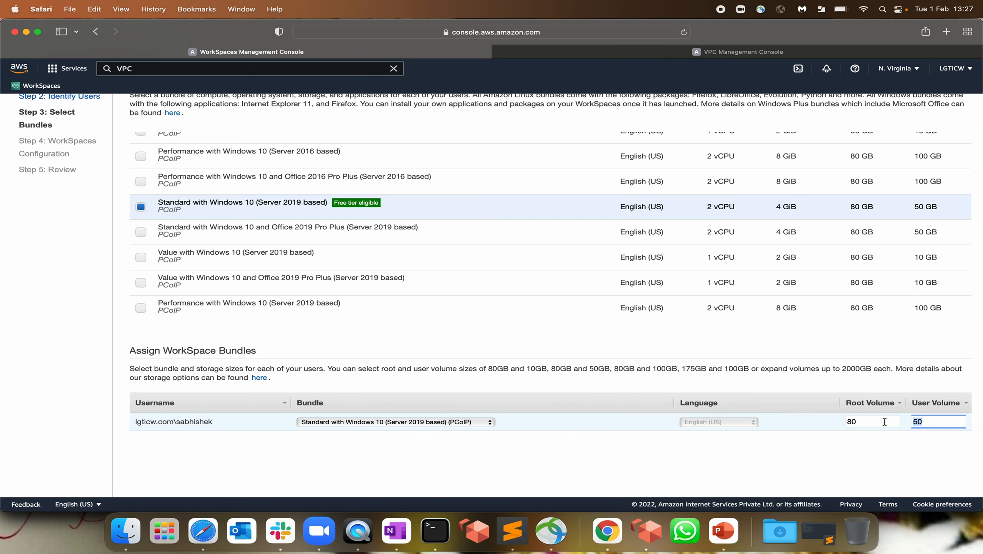
scroll(776, 387, "down", 5)
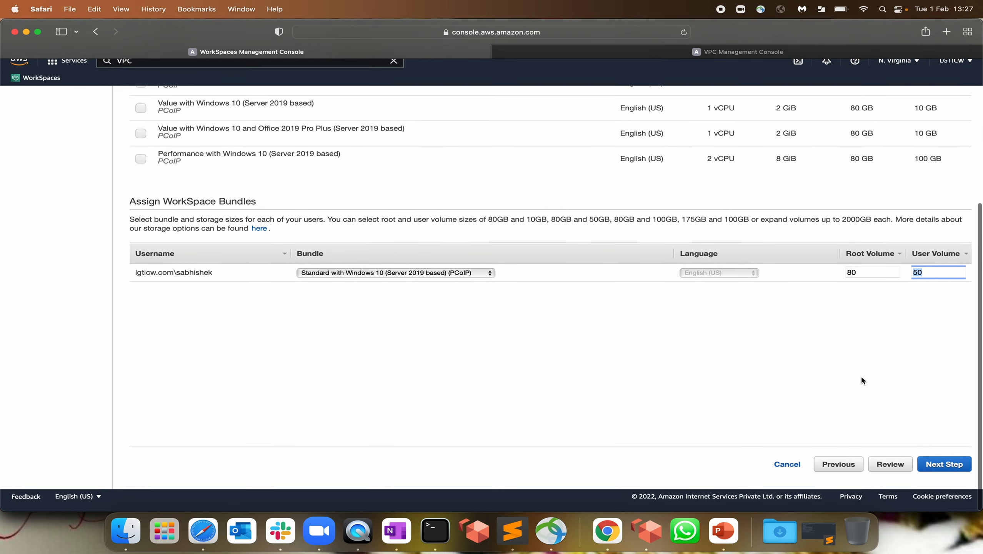
Keep the AutoStop time at 1 hour in the WorkSpace configuration
left_click(944, 469)
scroll(244, 238, "up", 5)
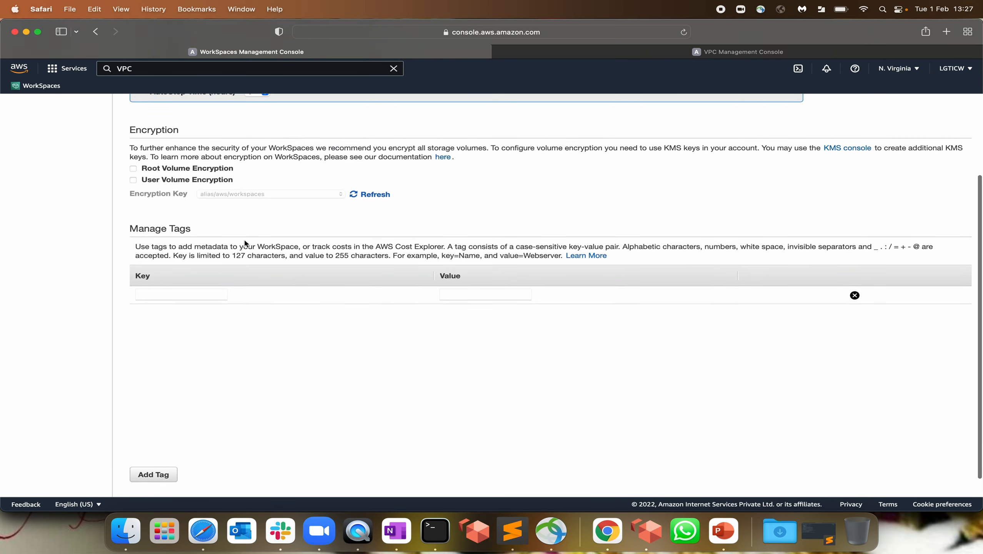
scroll(140, 209, "up", 1)
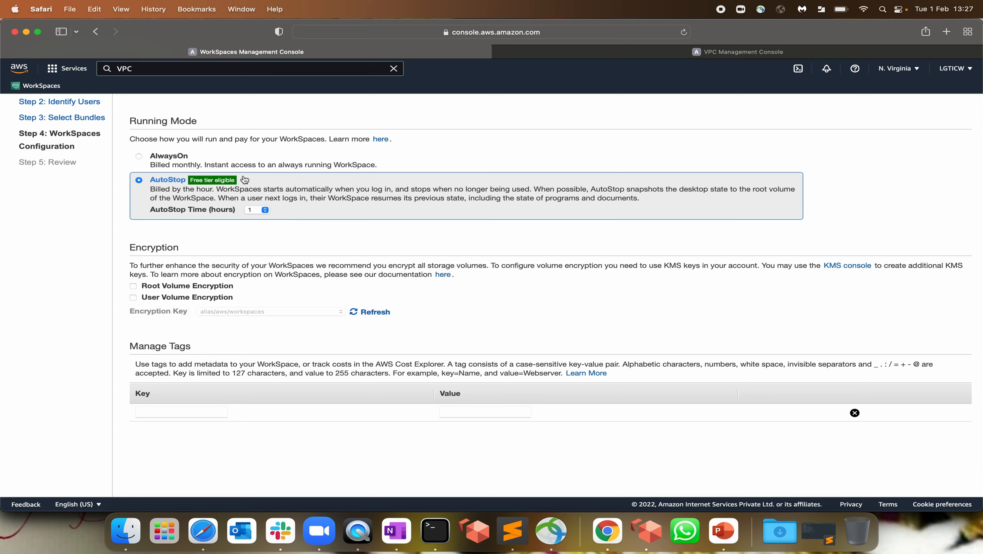
left_click(265, 210)
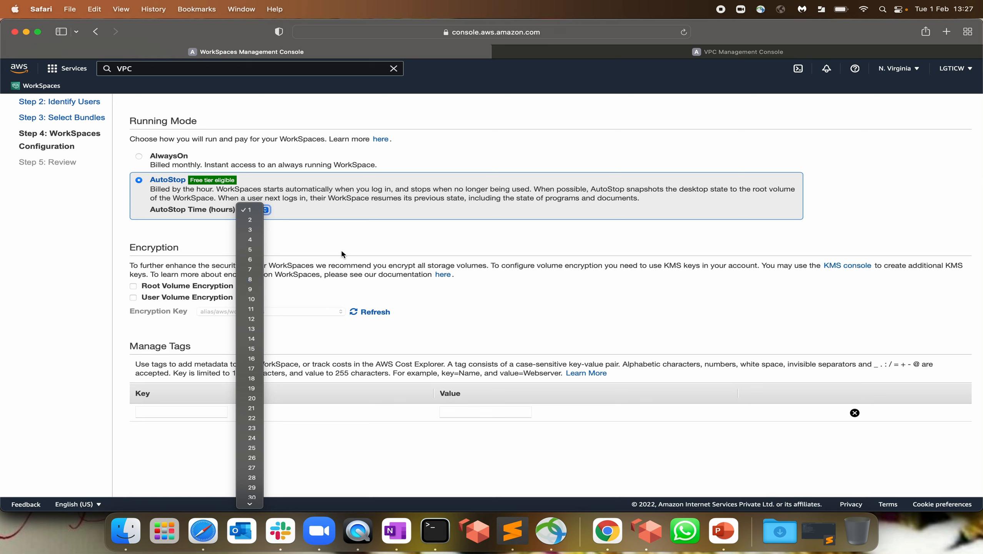
left_click(342, 253)
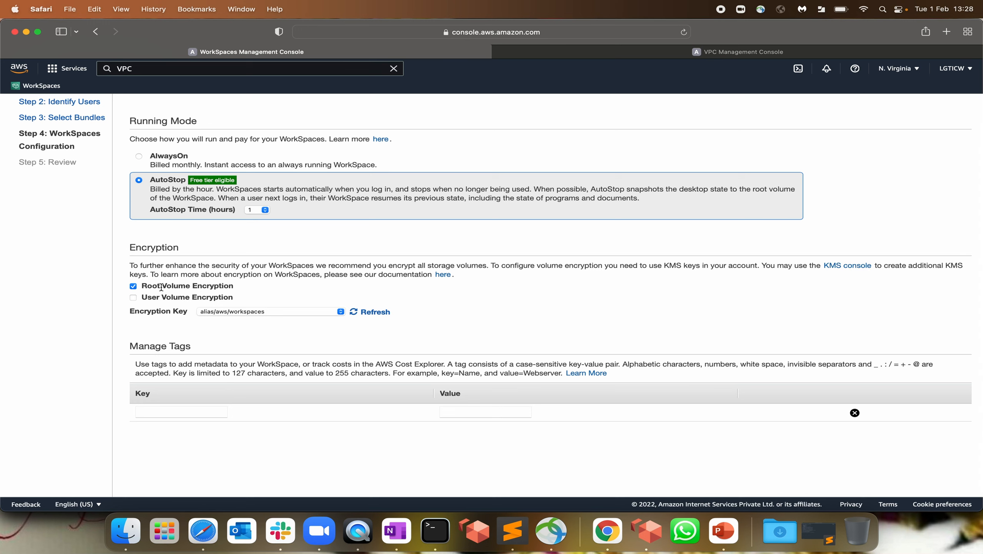
Encrypt the root and user volumes and add a Name tag set to the user's name
left_click(134, 298)
scroll(321, 312, "down", 3)
left_click(139, 339)
type("Name")
key("Tab")
type("Shashank")
scroll(253, 391, "down", 4)
left_click(936, 481)
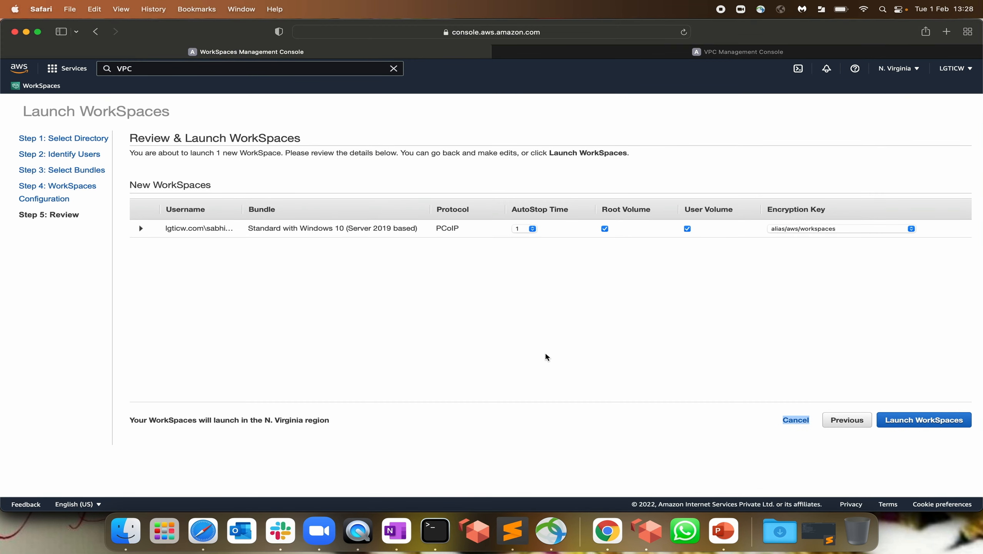
Launch the WorkSpace and select the pending ws-983242gd7 in the WorkSpaces list
left_click(936, 421)
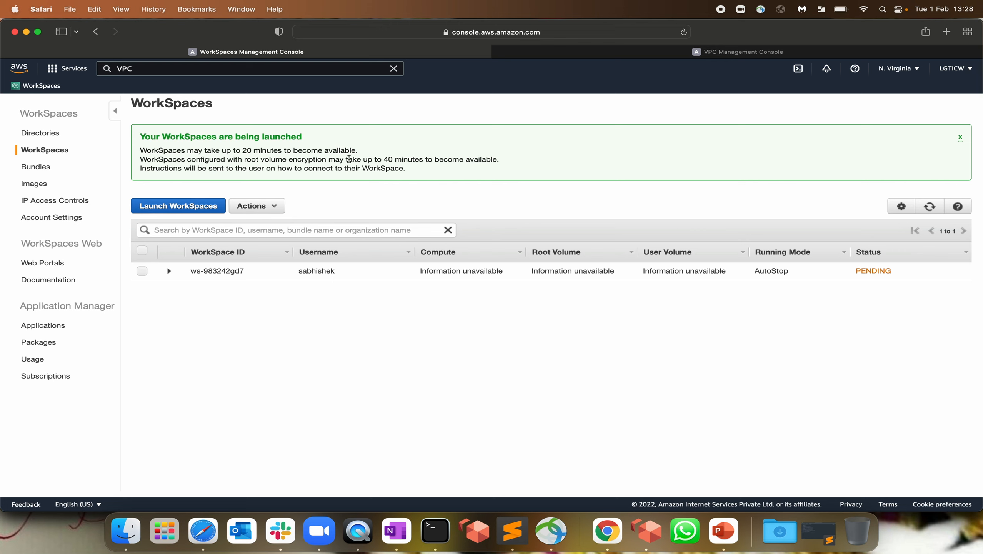
left_click_drag(344, 159, 472, 170)
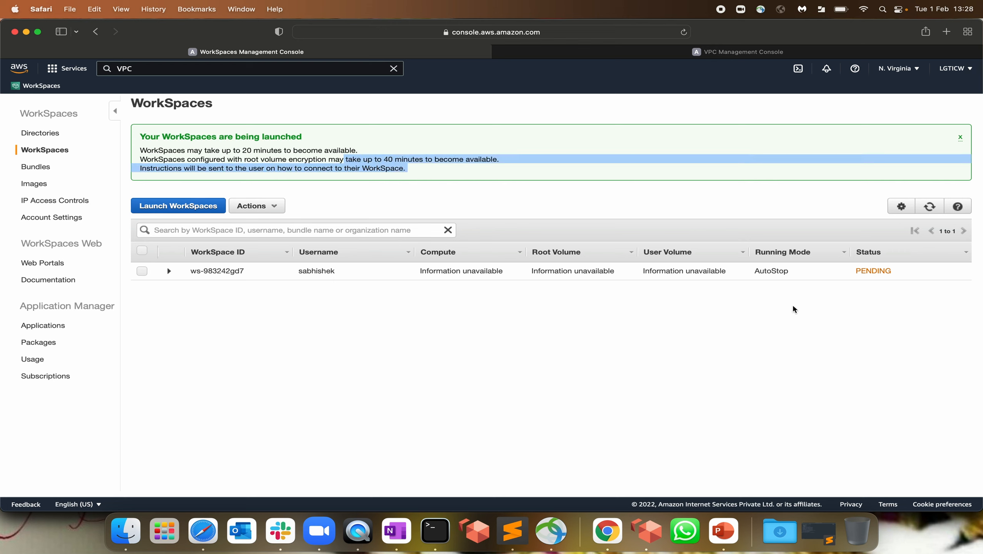
left_click(891, 273)
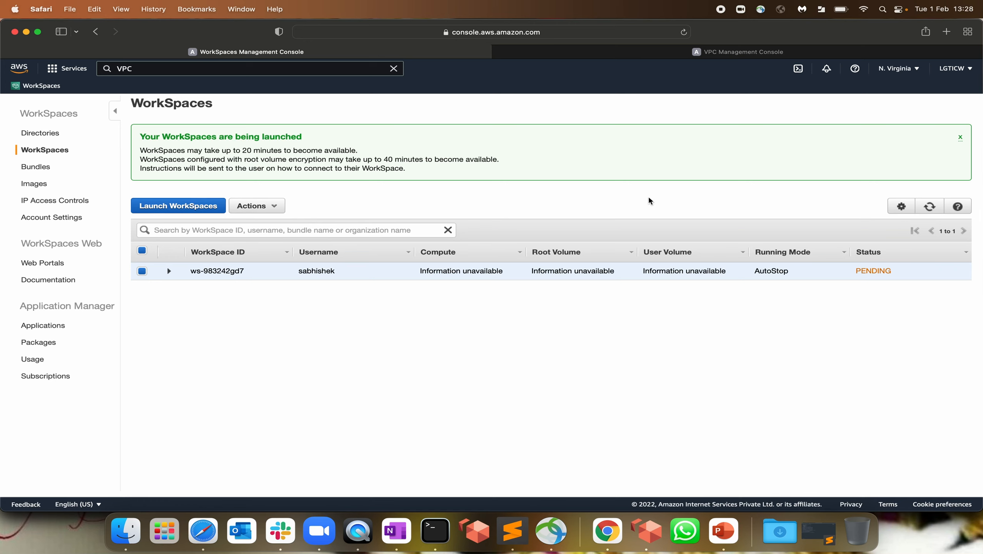
left_click(656, 52)
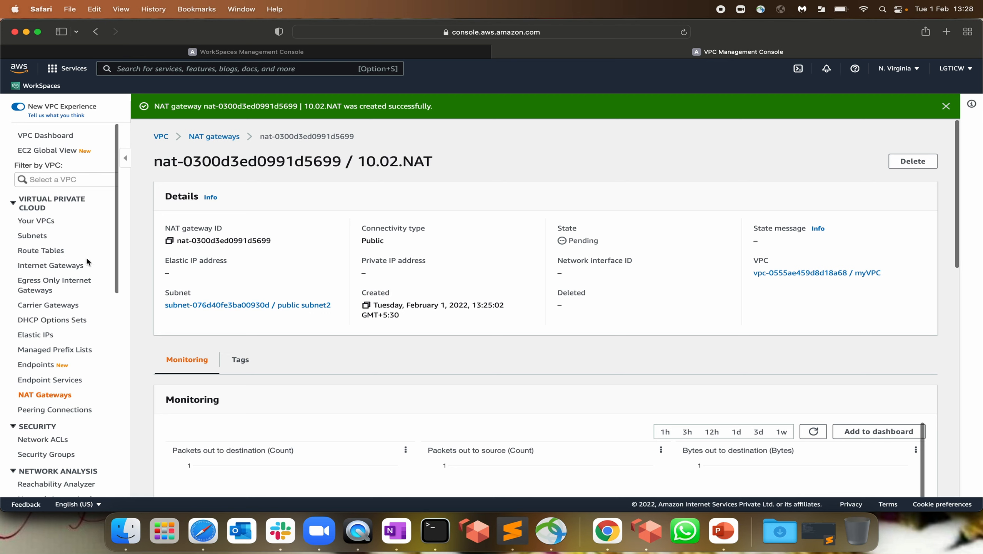
Change prv-rt's 0.0.0.0/0 route target to nat-0300d3ed0991d5699 and save the routes
left_click(42, 250)
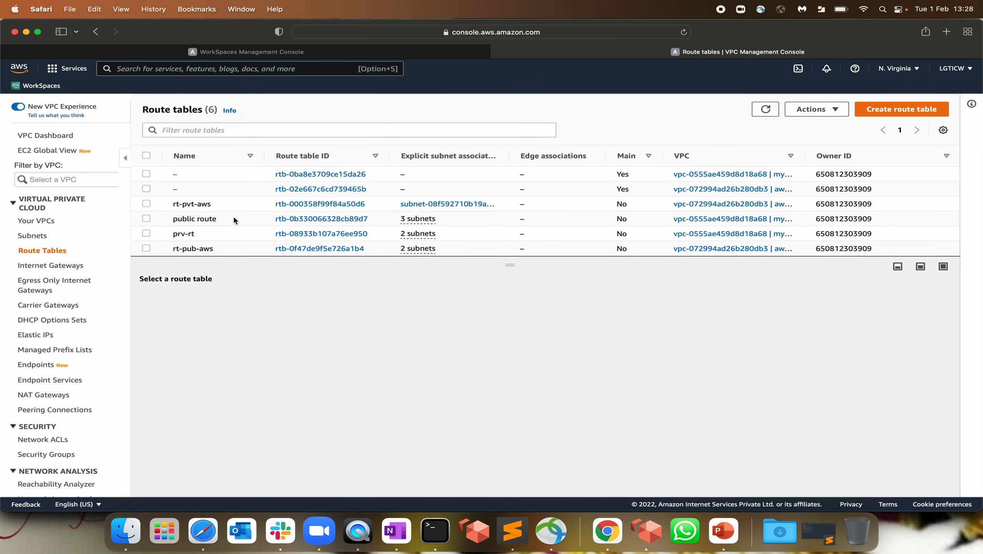
left_click(190, 234)
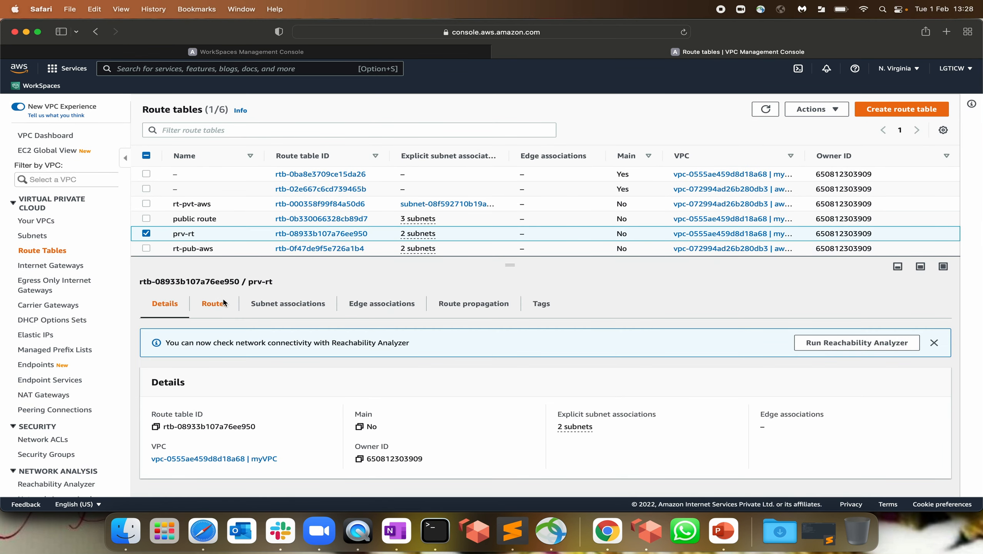
left_click(224, 303)
left_click(906, 343)
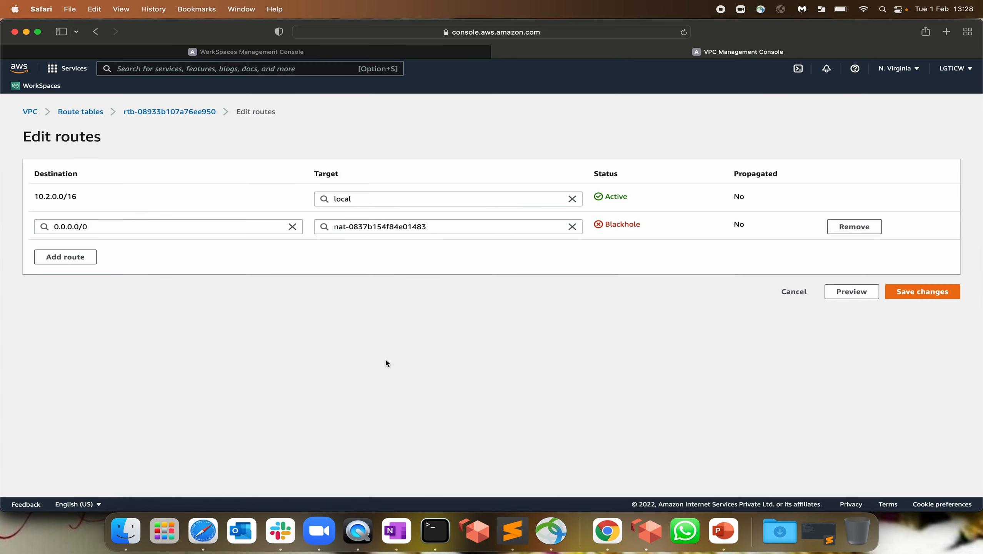
left_click_drag(430, 227, 172, 228)
key("BackSpace")
type("nat-")
left_click(373, 243)
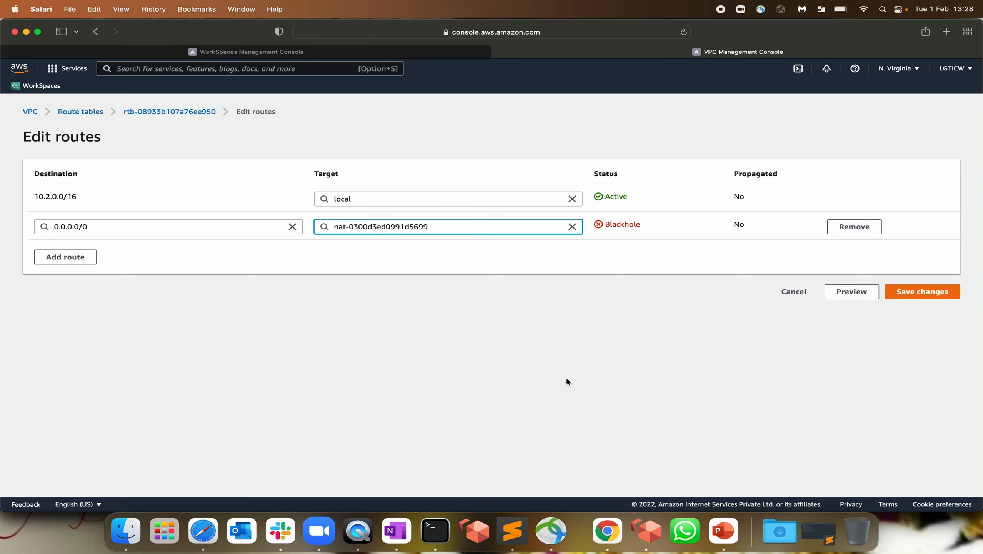
left_click(938, 293)
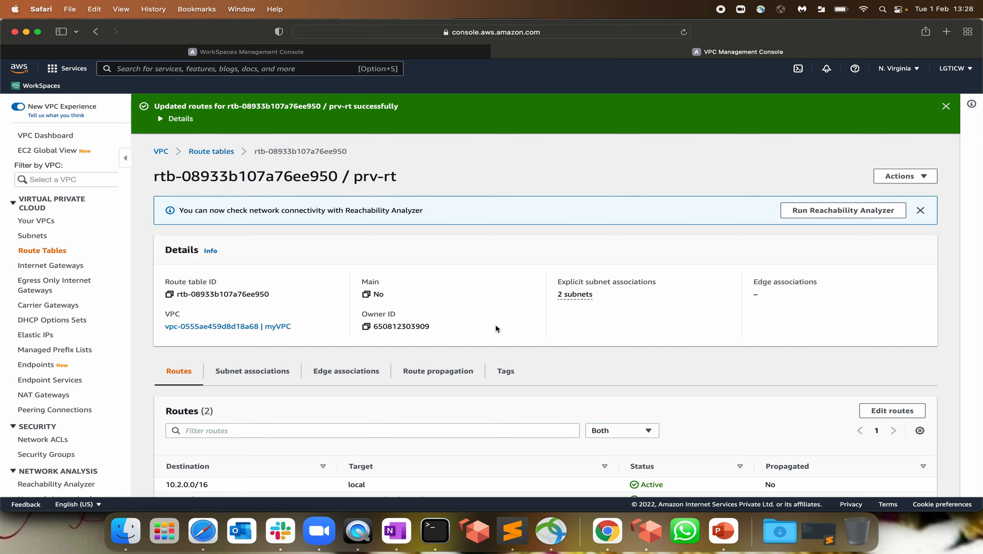
scroll(496, 328, "down", 2)
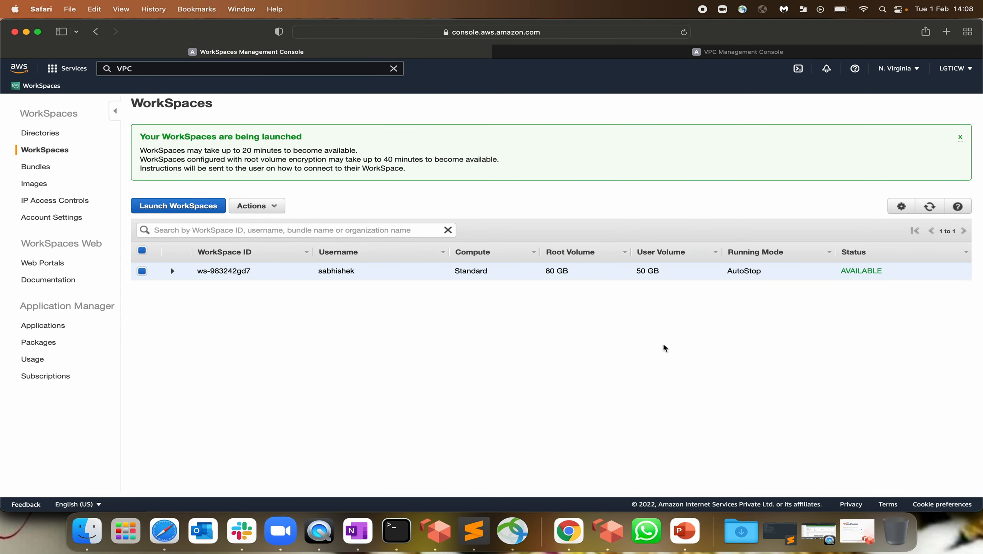
left_click_drag(841, 276, 907, 273)
Read the WorkSpace invitation email's instructions, registration code, username and client download note
left_click(569, 531)
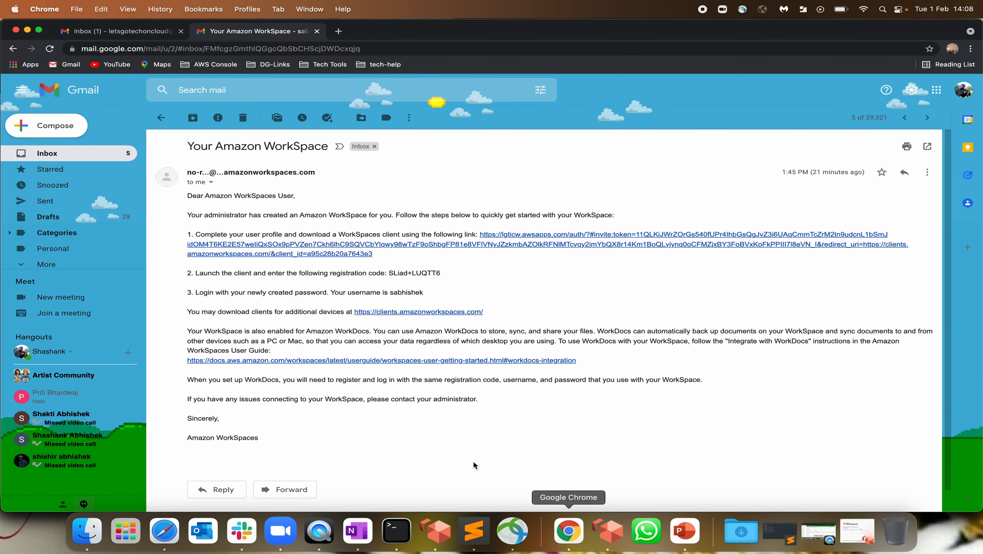
left_click_drag(205, 215, 504, 215)
left_click(504, 215)
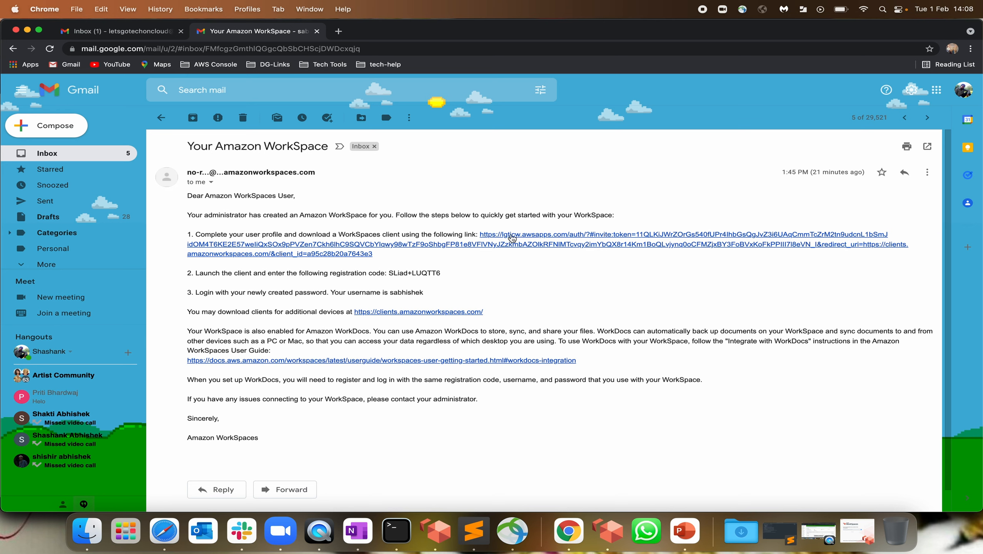
left_click_drag(388, 273, 451, 274)
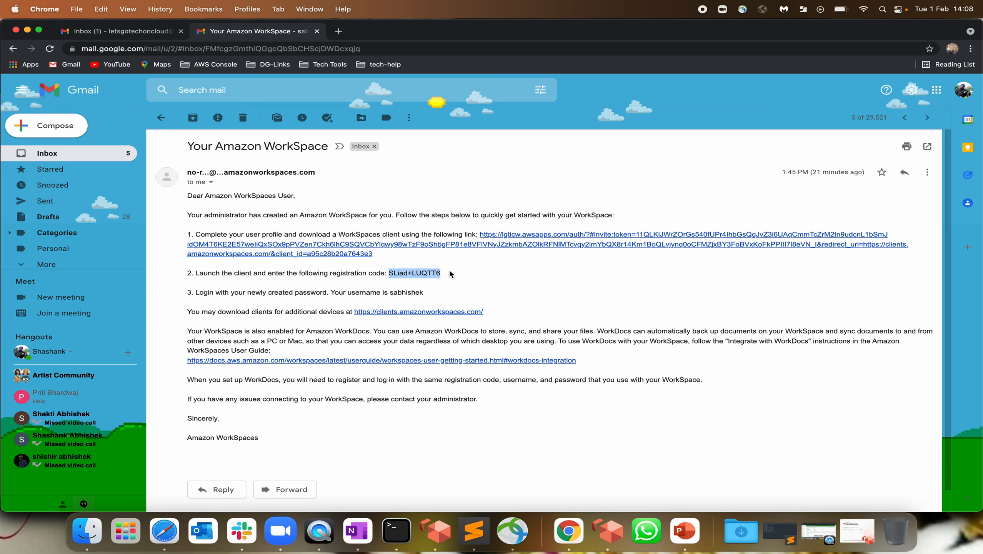
double_click(399, 292)
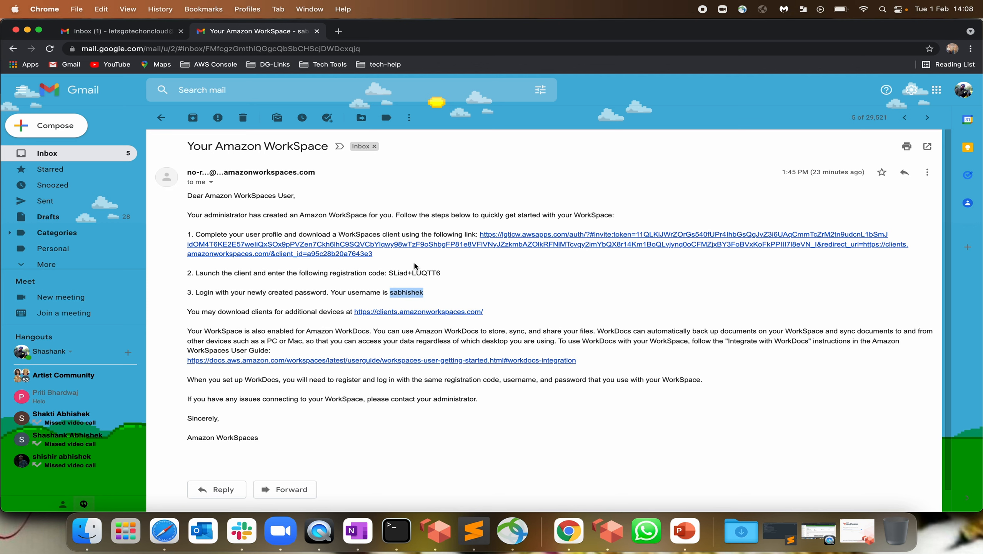
left_click_drag(226, 312, 293, 313)
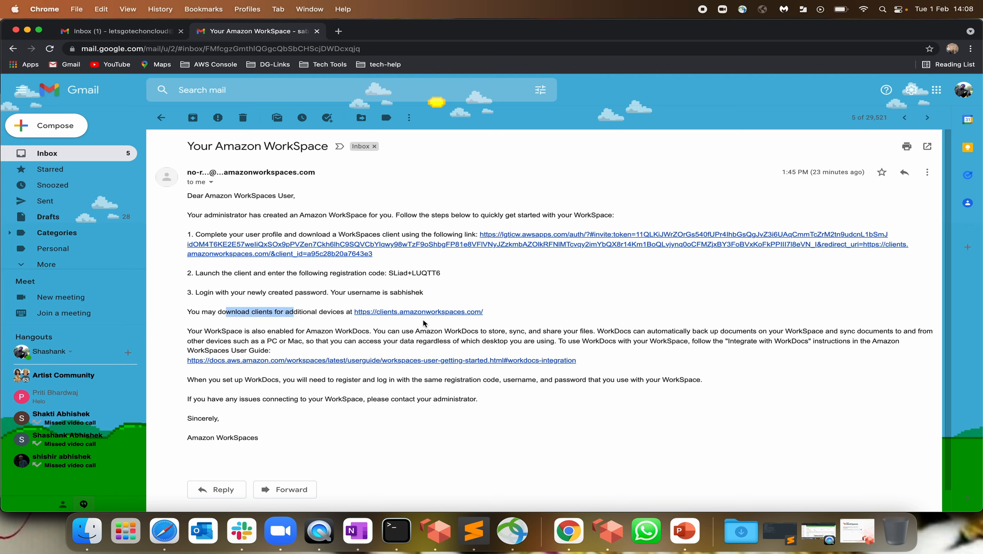
Open the clients.amazonworkspaces.com download link from the email
left_click(837, 530)
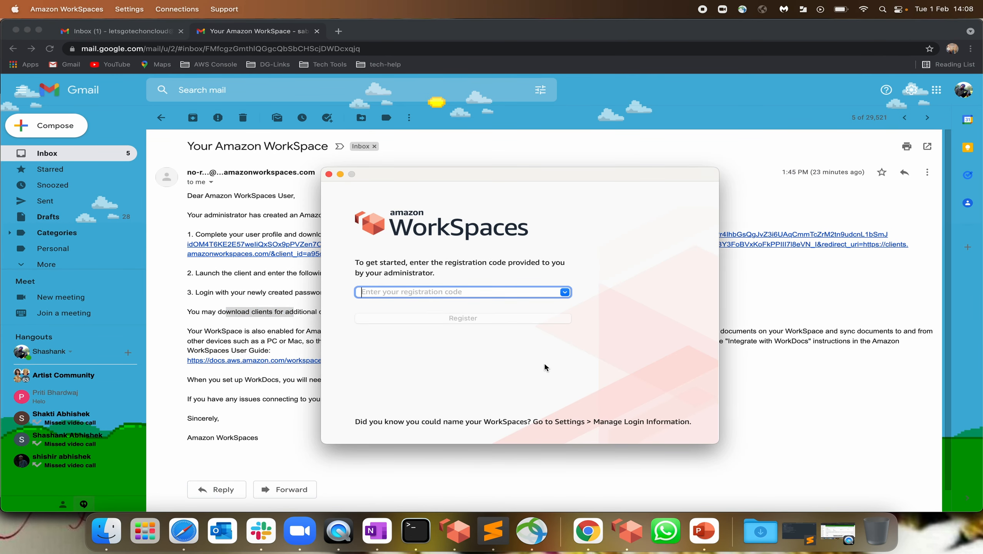
left_click(252, 340)
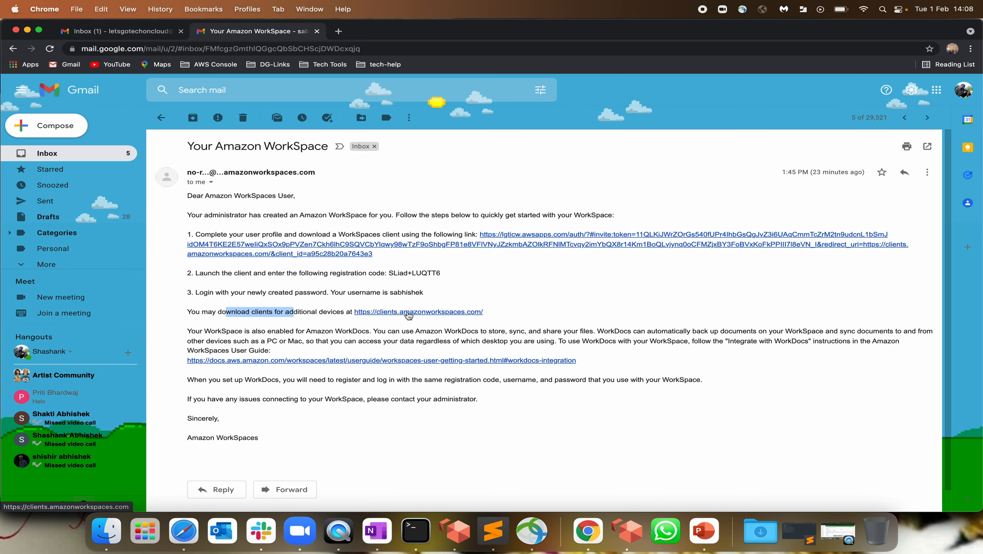
left_click(408, 313)
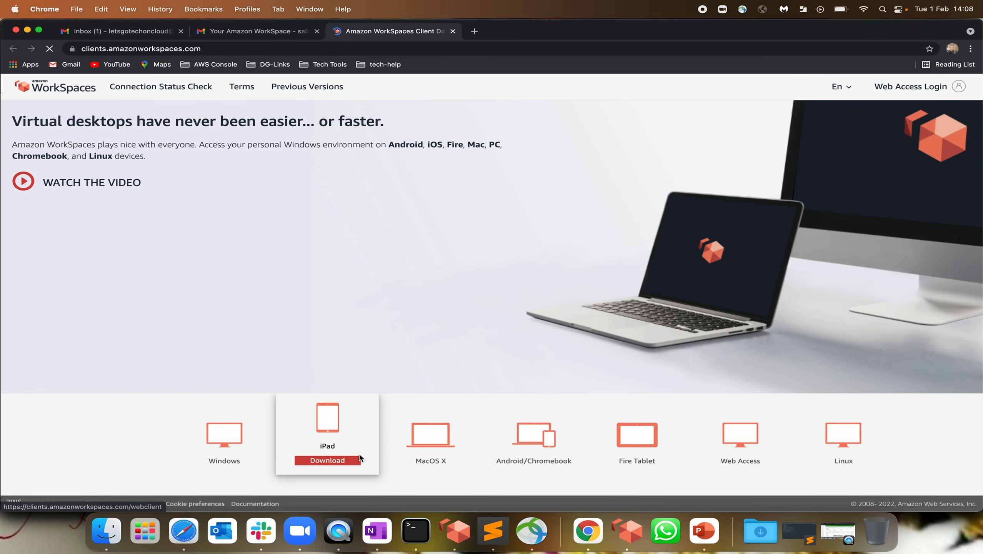
Review the Windows, macOS and Linux client cards on the download site, then return to the invitation email
mouse_move(423, 425)
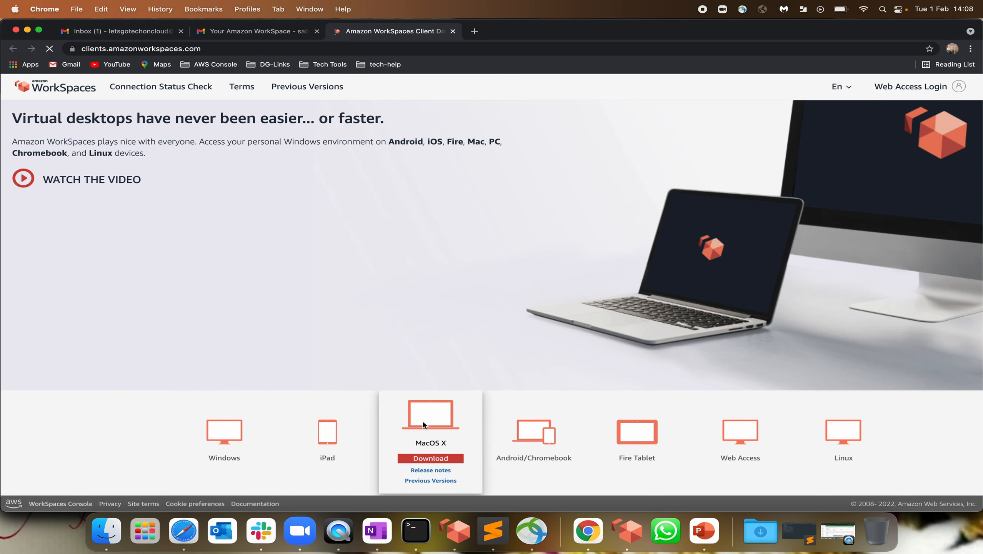
scroll(545, 442, "down", 1)
mouse_move(544, 453)
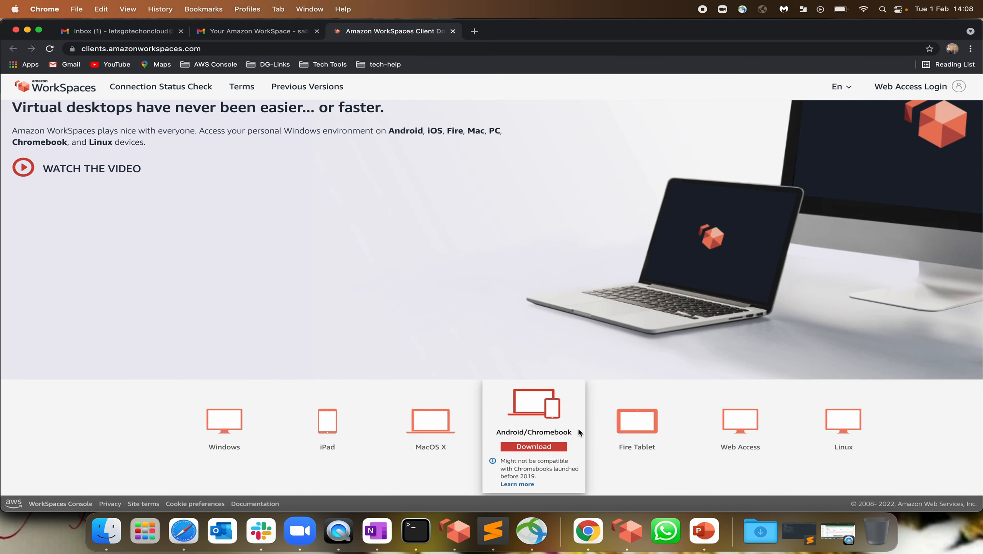
scroll(577, 428, "up", 1)
mouse_move(659, 429)
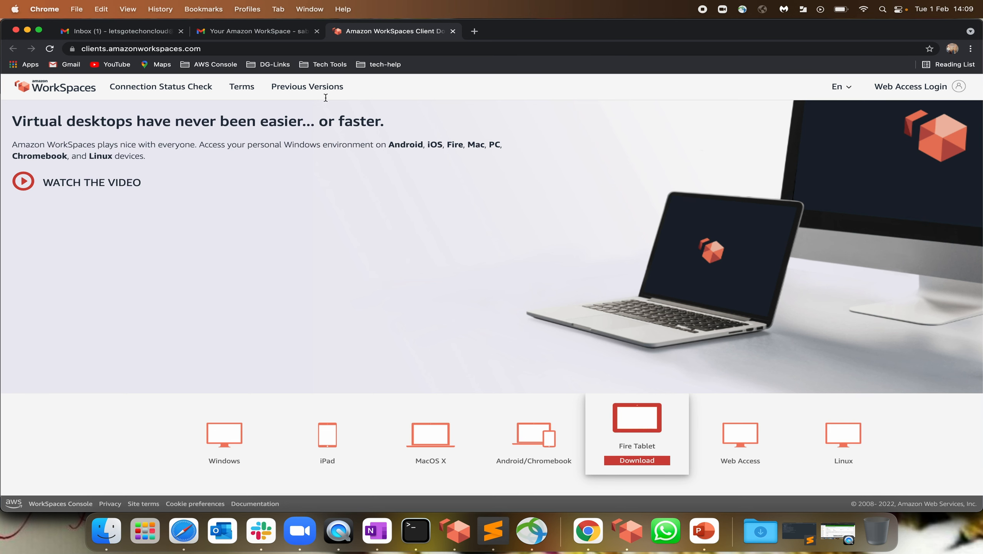
left_click(248, 32)
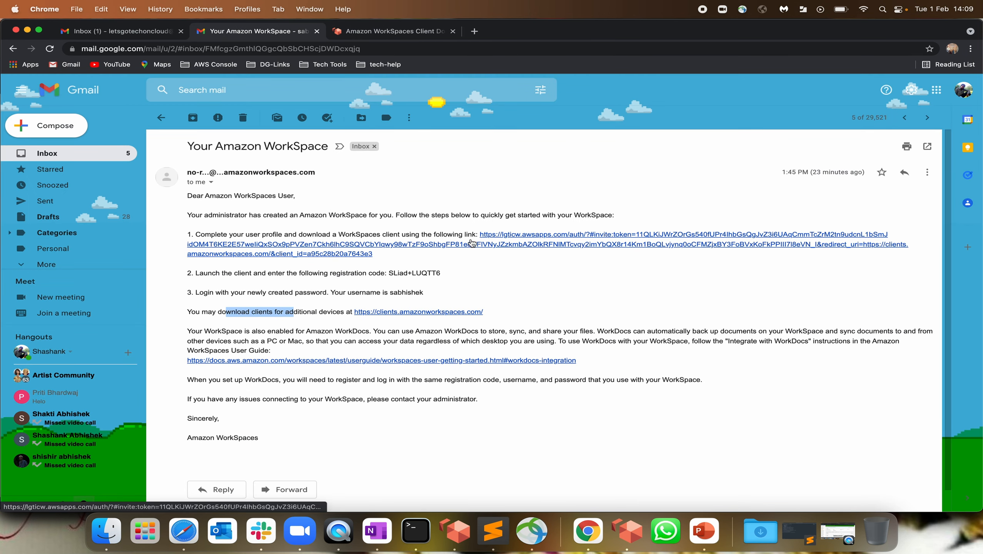
Open the profile setup link and review the prefilled name, username and email address
left_click(508, 238)
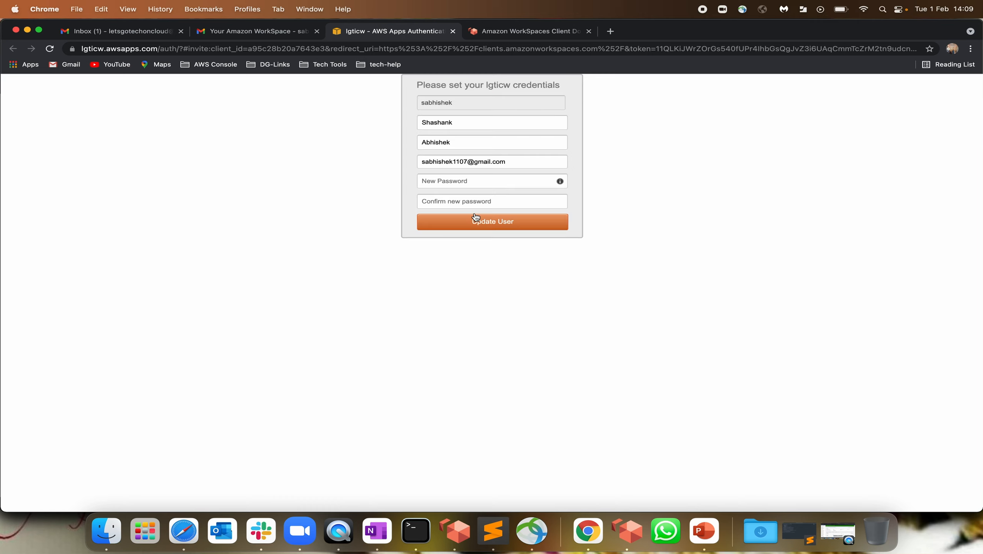
left_click_drag(462, 122, 399, 103)
left_click_drag(456, 140, 410, 140)
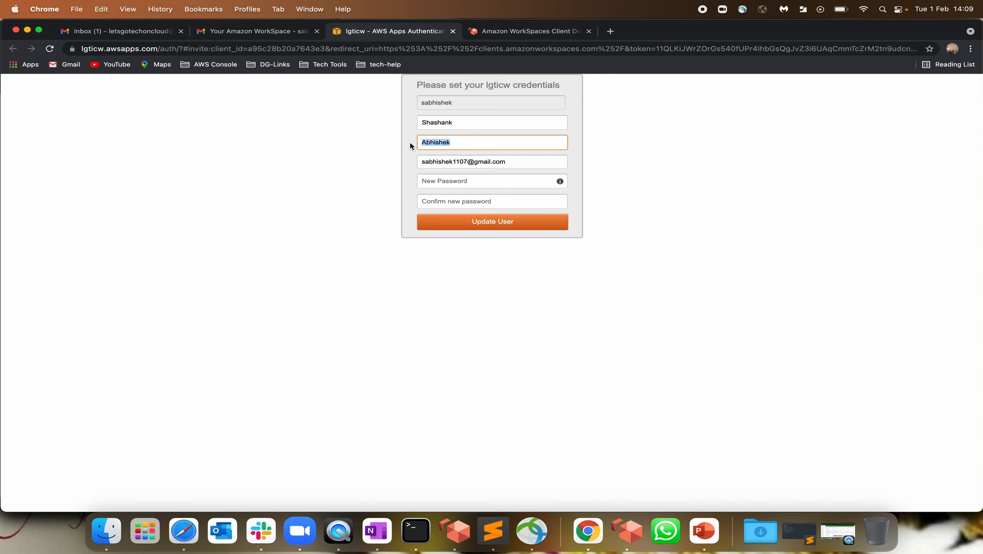
left_click_drag(508, 160, 419, 182)
Enter a new password and check it against the password requirements
left_click(446, 183)
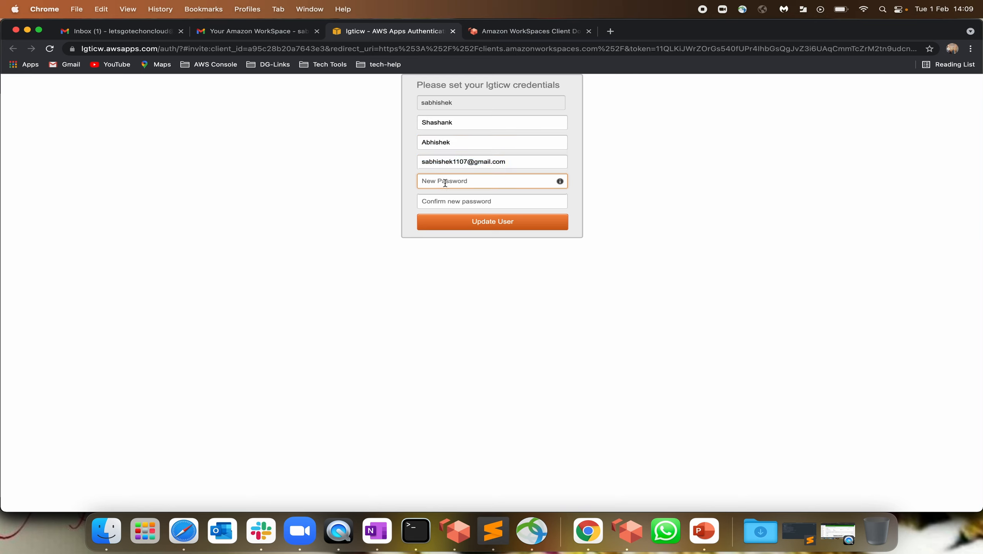
type("••••••••")
key("Tab")
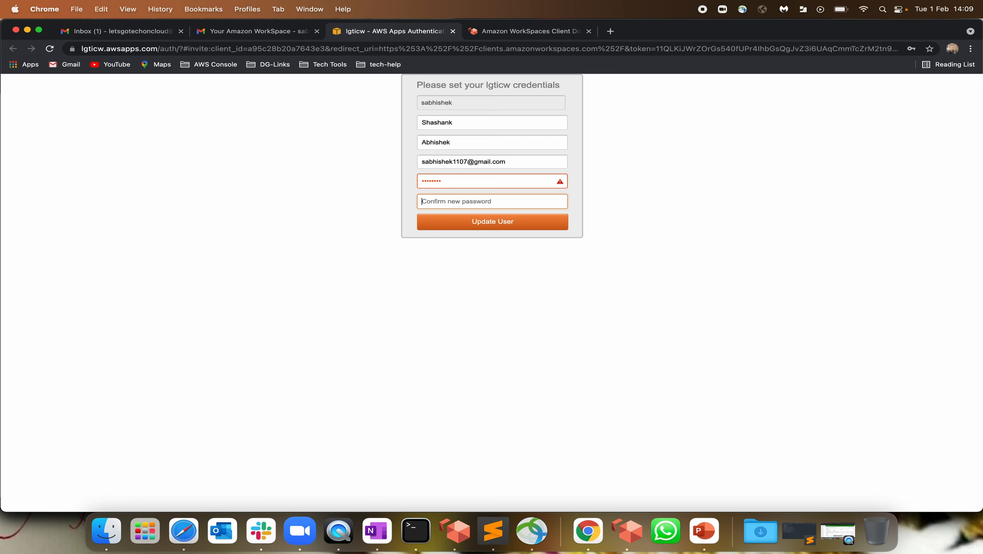
left_click(561, 183)
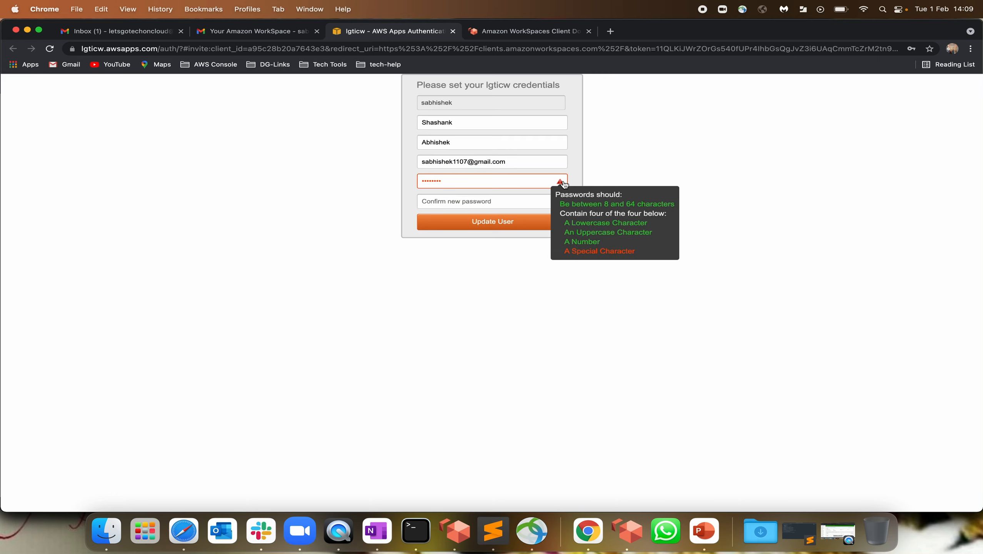
left_click(454, 183)
left_click_drag(454, 183, 310, 179)
Re-enter and confirm the new password, update the user, and decline Chrome's save-password prompt
type("••••••••••••")
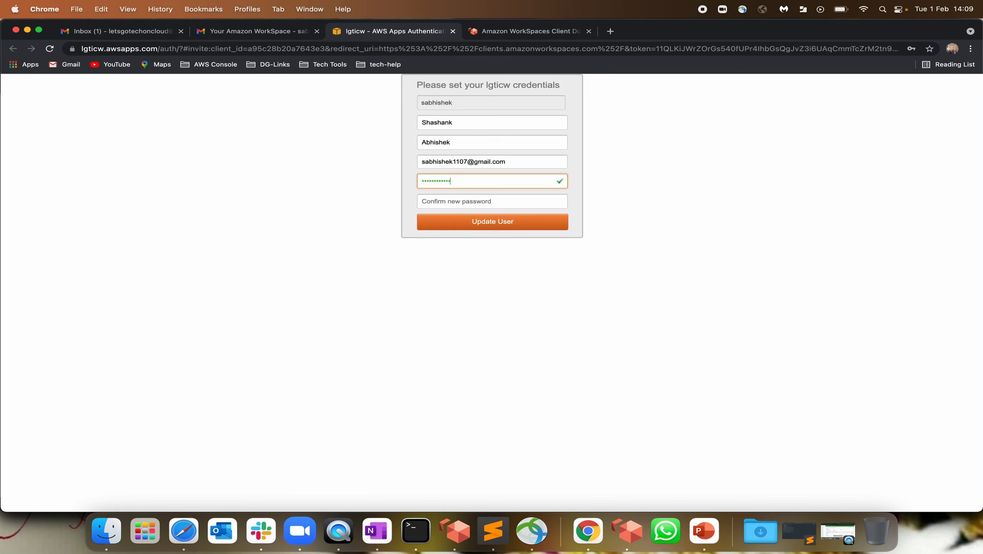
left_click(455, 201)
type("••••")
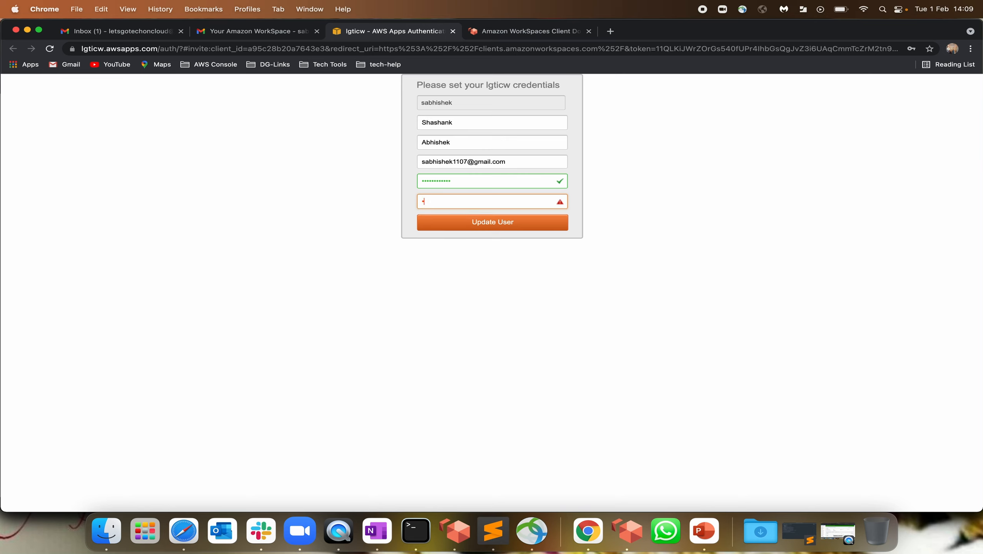
type("••••••••")
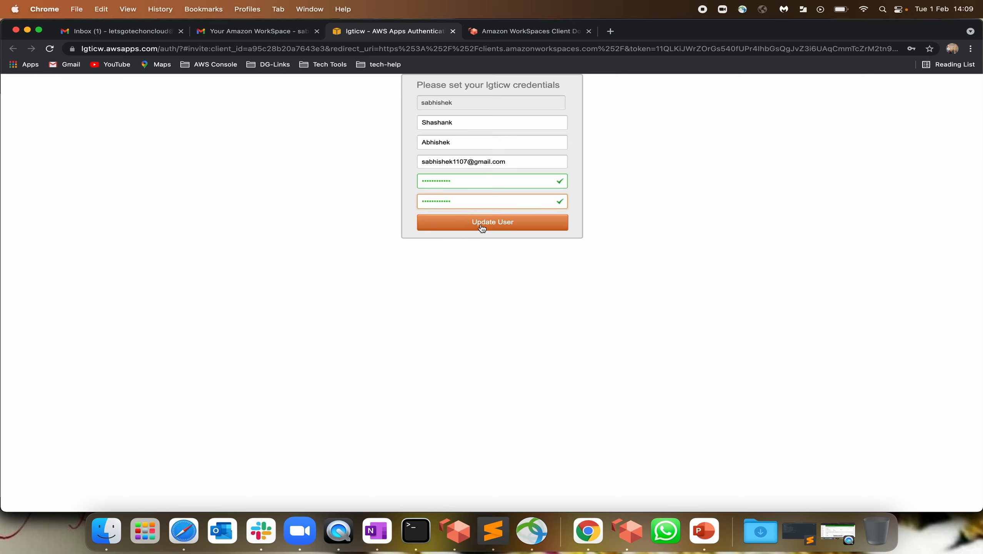
left_click(482, 228)
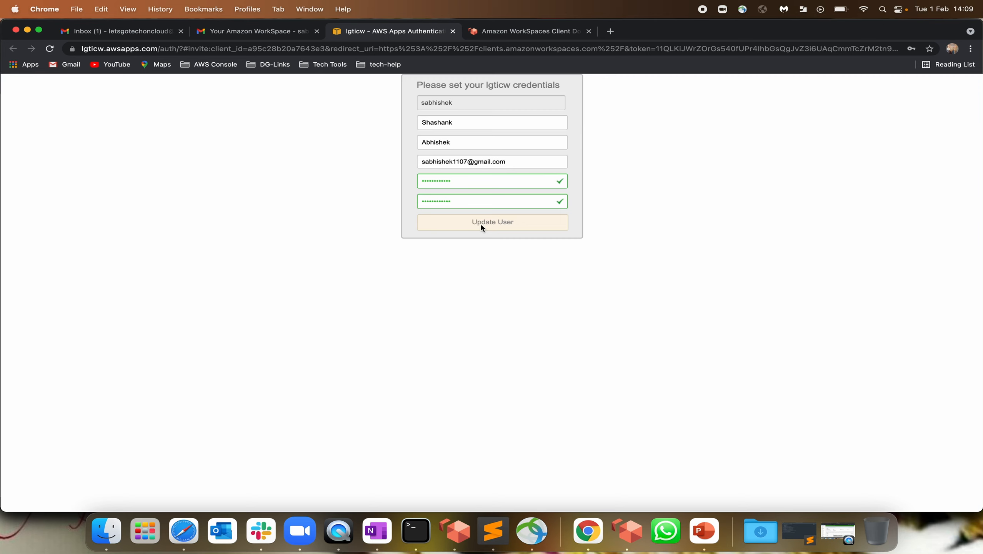
left_click(866, 212)
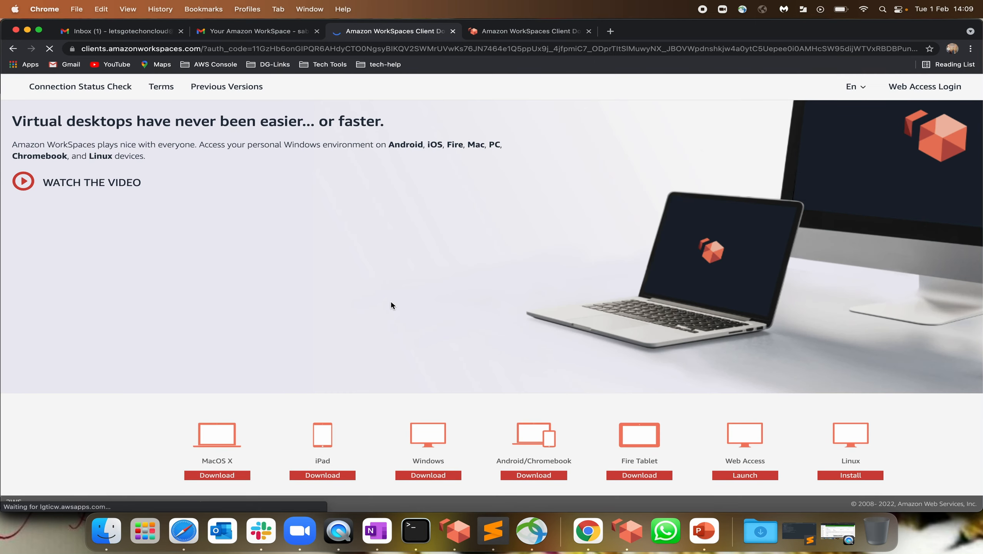
Copy the registration code from the invitation email
left_click(260, 35)
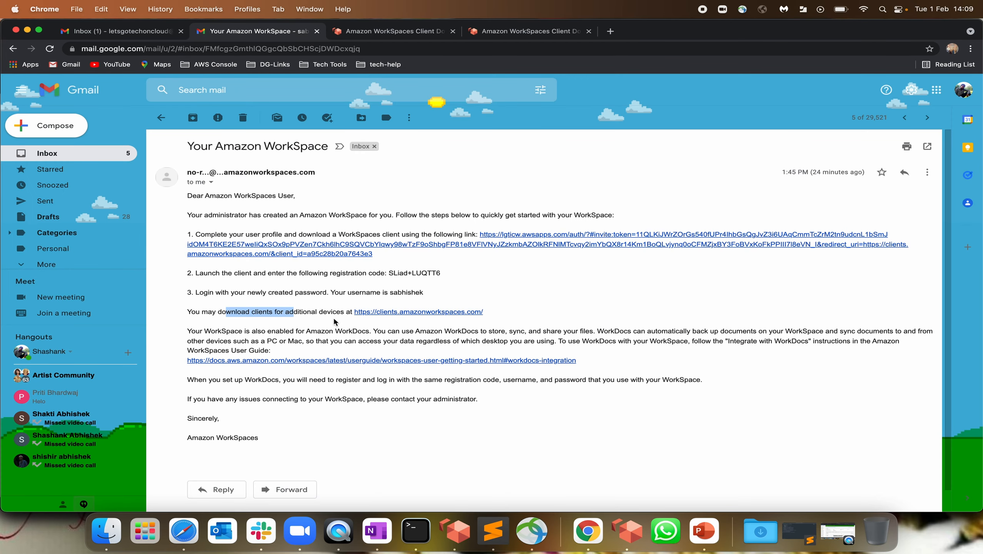
left_click_drag(389, 273, 456, 275)
key("super+c")
Expand ws-983242gd7 in the WorkSpaces console to review its username, IP, DISCONNECTED state and registration code
left_click(184, 530)
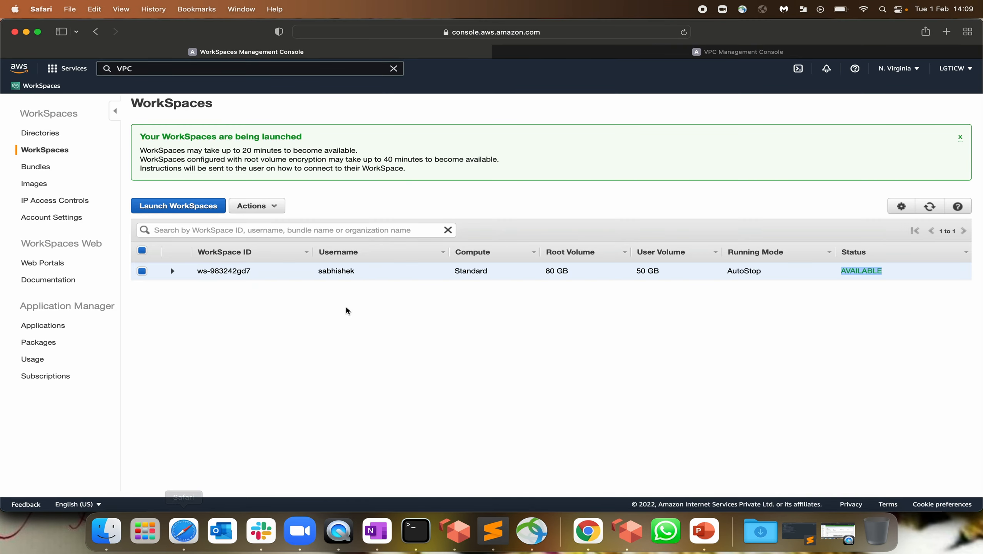
left_click(172, 271)
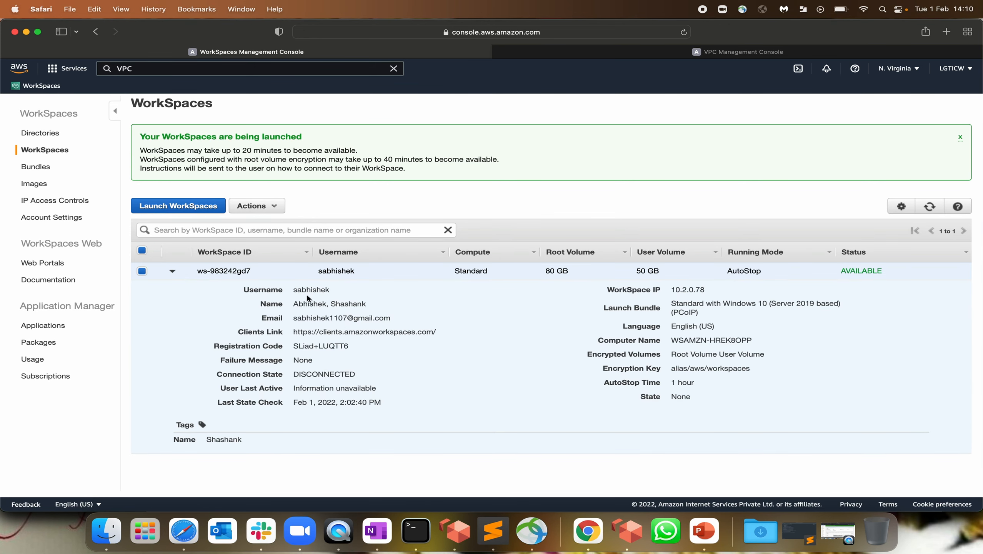
left_click_drag(289, 290, 379, 290)
left_click_drag(290, 302, 383, 302)
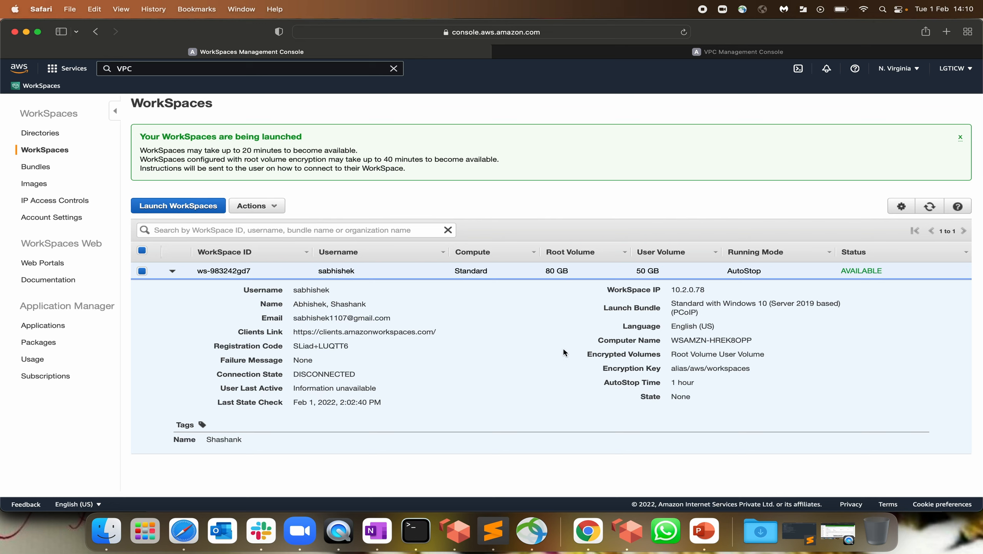
left_click_drag(671, 289, 741, 291)
left_click(298, 346)
left_click_drag(295, 373, 344, 372)
triple_click(348, 347)
Register the Amazon WorkSpaces client with the pasted registration code
left_click(457, 537)
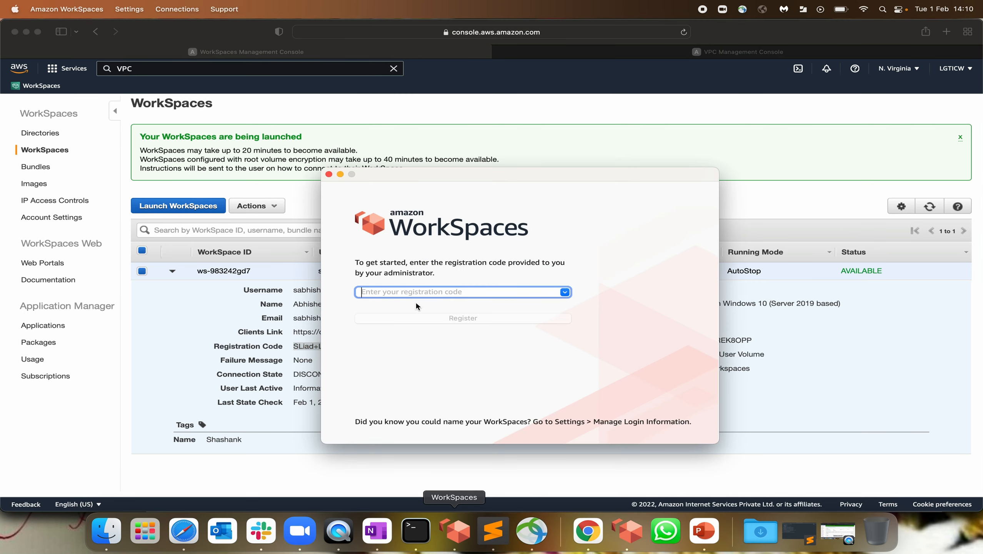
key("super+v")
left_click(465, 319)
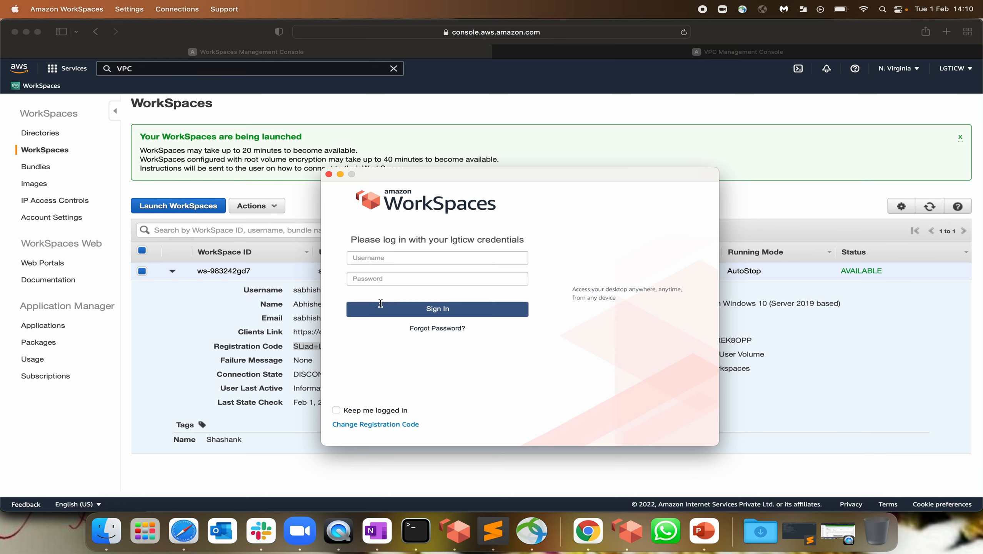
Fill in the WorkSpace username and password on the client login form
left_click(390, 259)
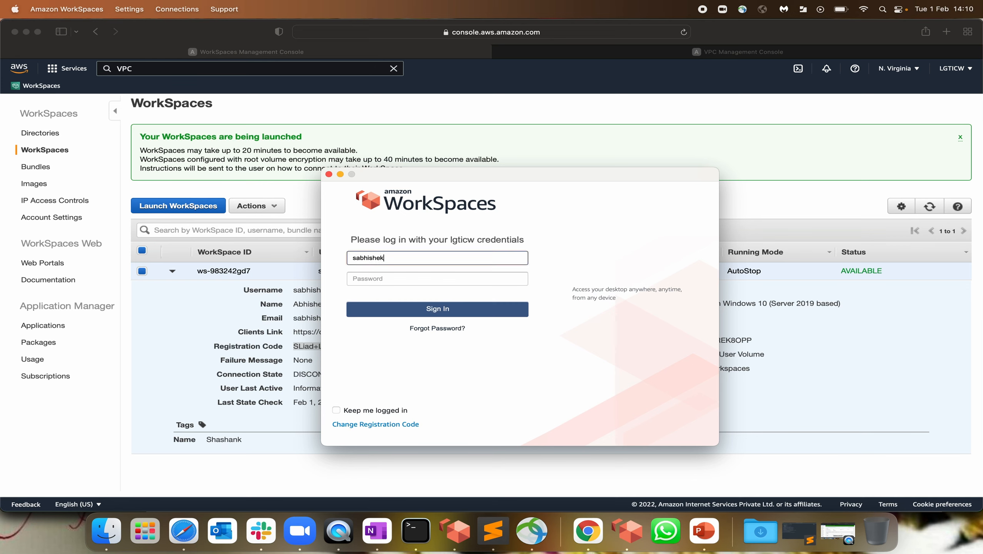
key("Tab")
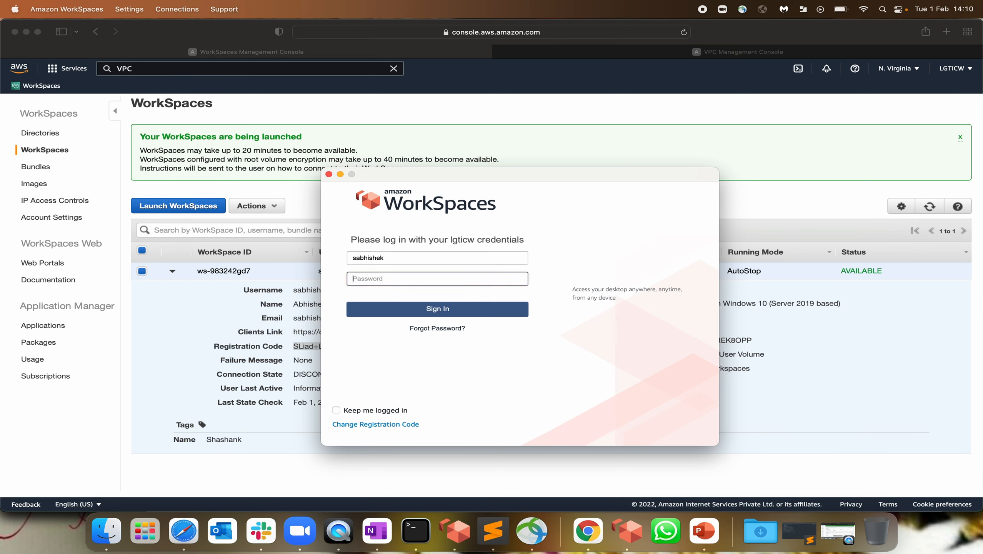
type("•")
key("BackSpace")
type("••••••••••••")
Sign in, keep the WorkSpace PC hidden from network devices, and launch Firefox from its desktop
left_click(451, 313)
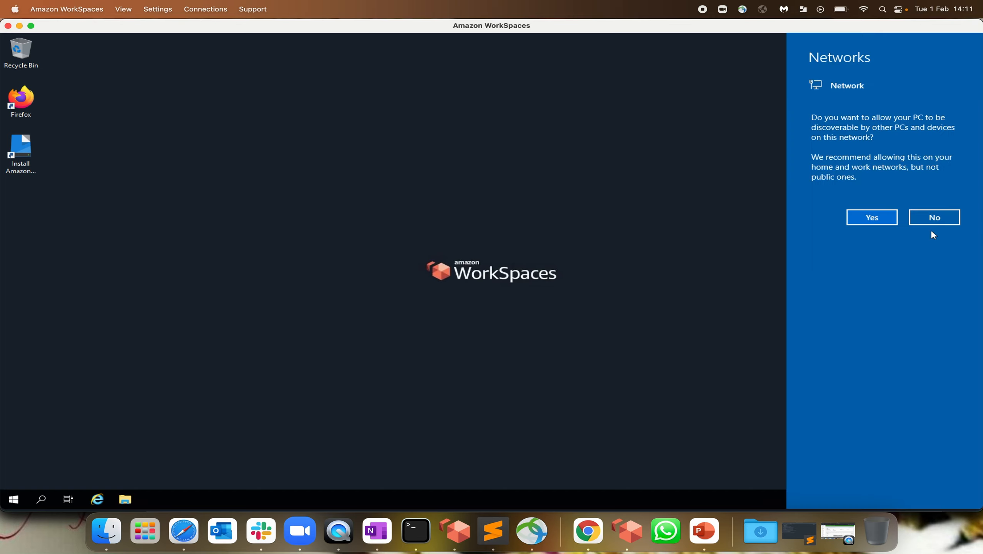
left_click(933, 220)
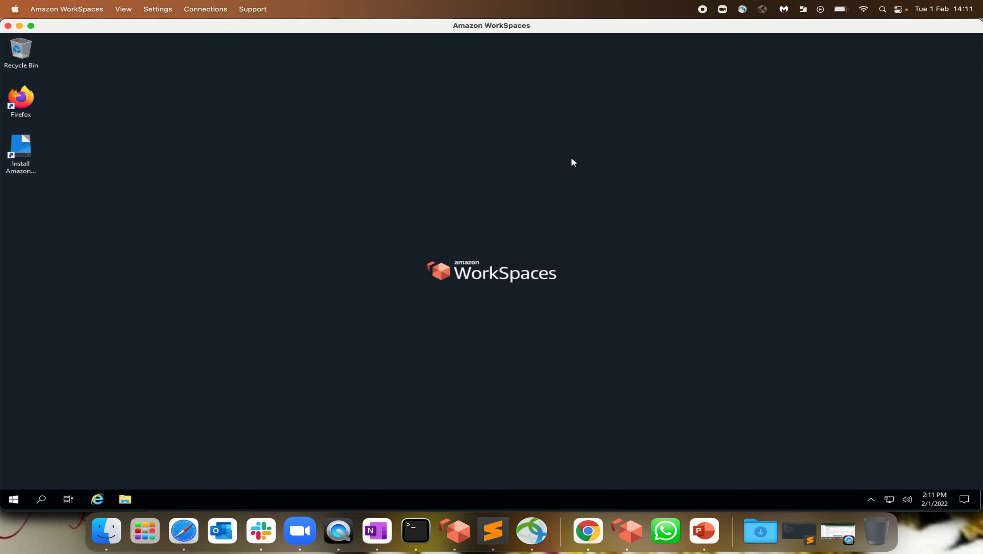
left_click(24, 102)
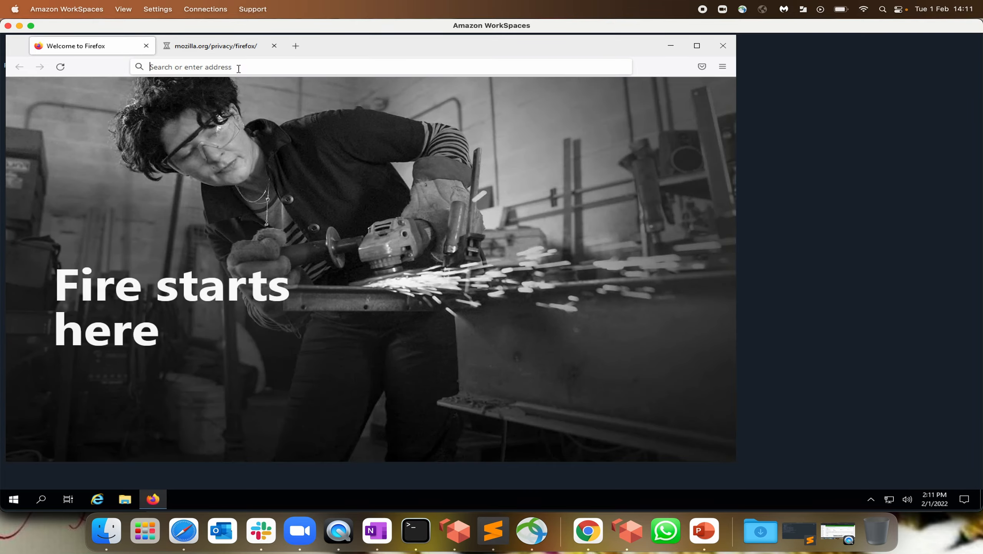
Search 'what is my ip' on google.com in Firefox, then return to Safari's VPC console tab
left_click(237, 68)
type("google.com")
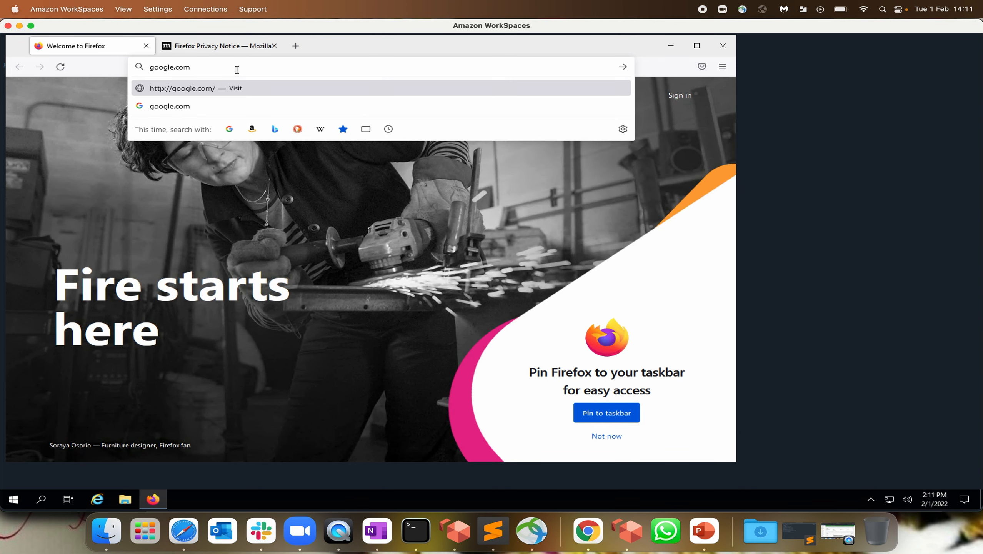
key("Return")
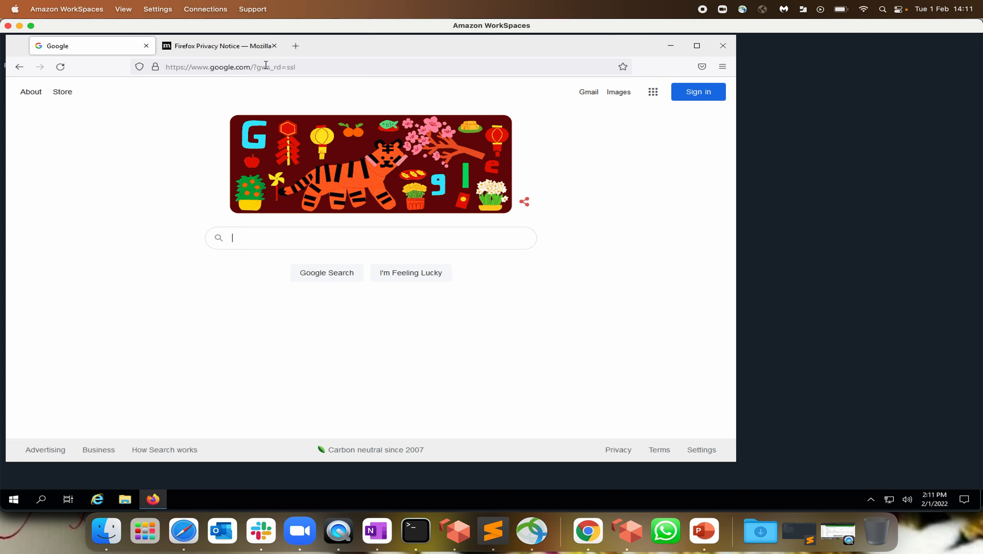
left_click(265, 65)
type("what ")
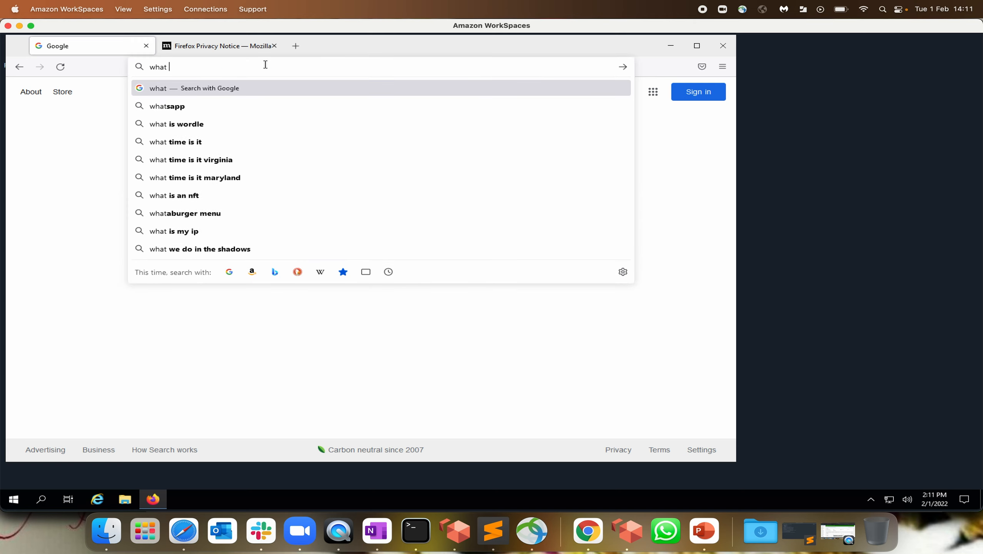
type("is")
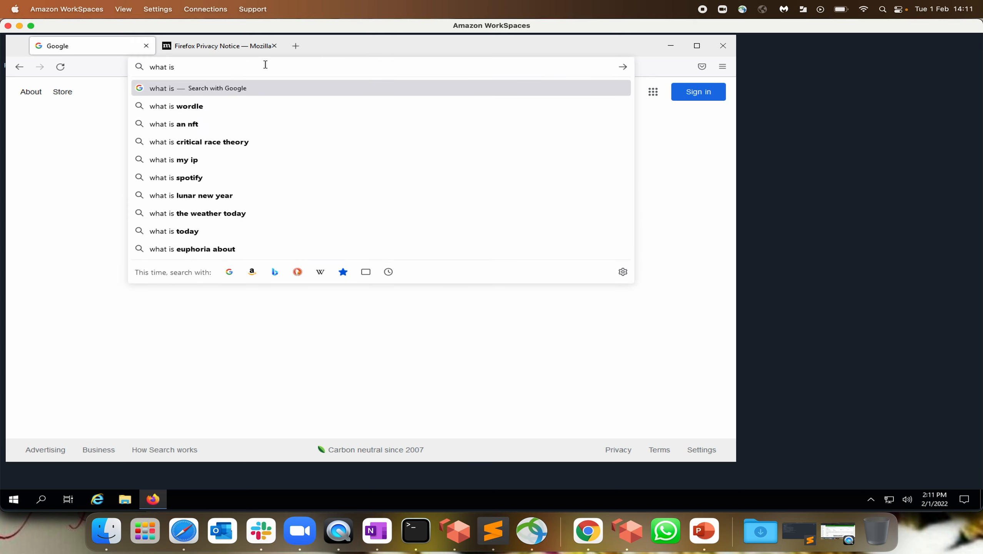
type(" my ip")
key("Return")
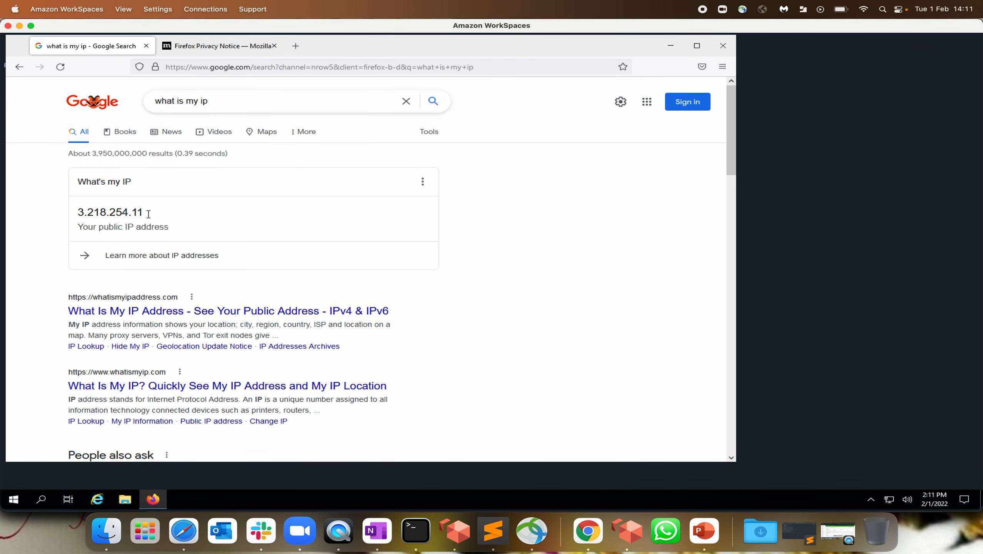
left_click(183, 531)
left_click(636, 52)
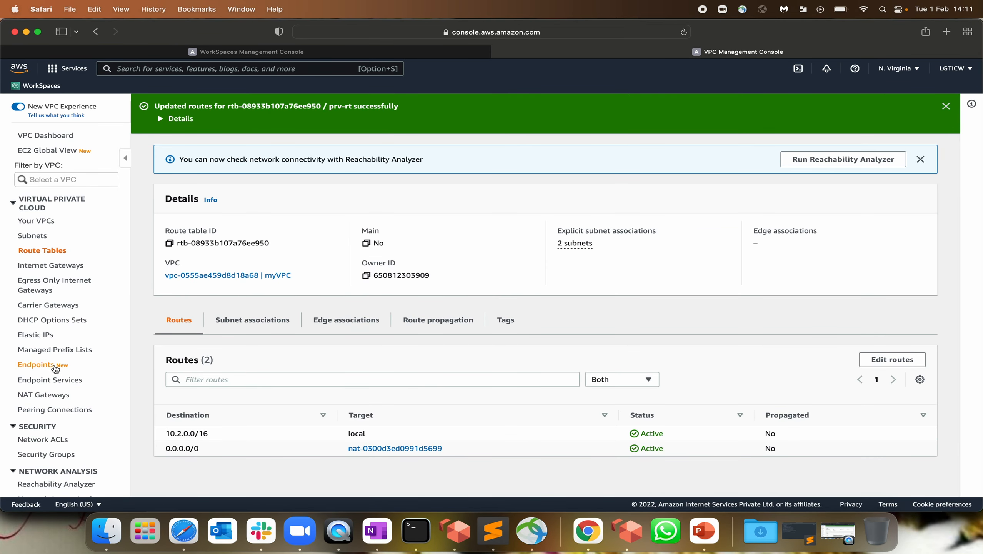
Compare the 10.02.NAT gateway's Elastic IP 3.218.254.11 with the WorkSpace's IP, then return to the WorkSpaces console
scroll(46, 345, "down", 5)
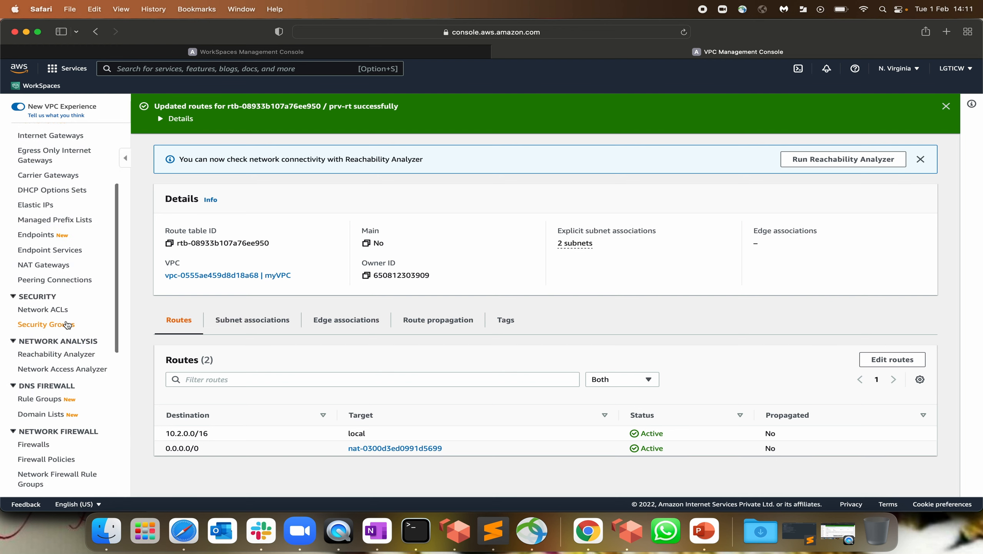
left_click(62, 266)
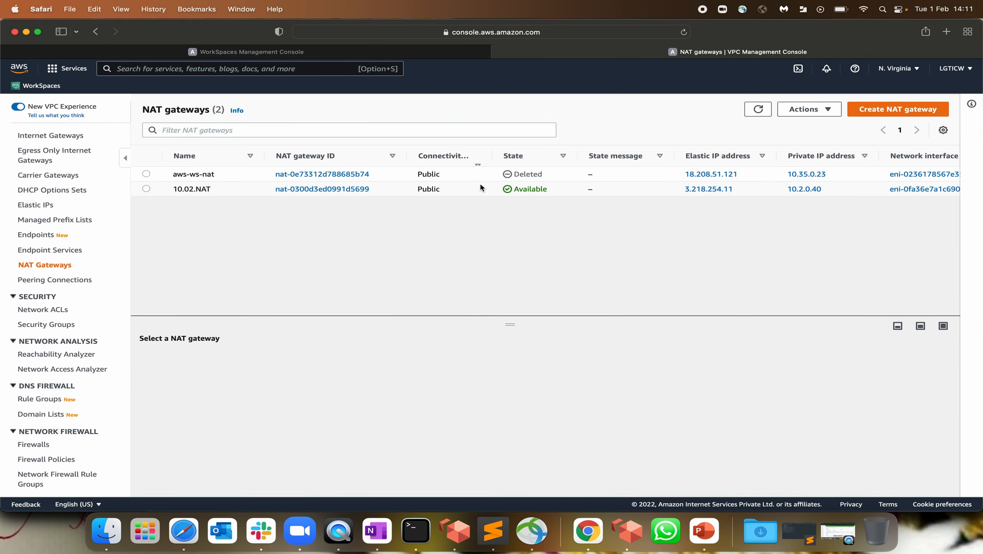
left_click_drag(732, 189, 626, 191)
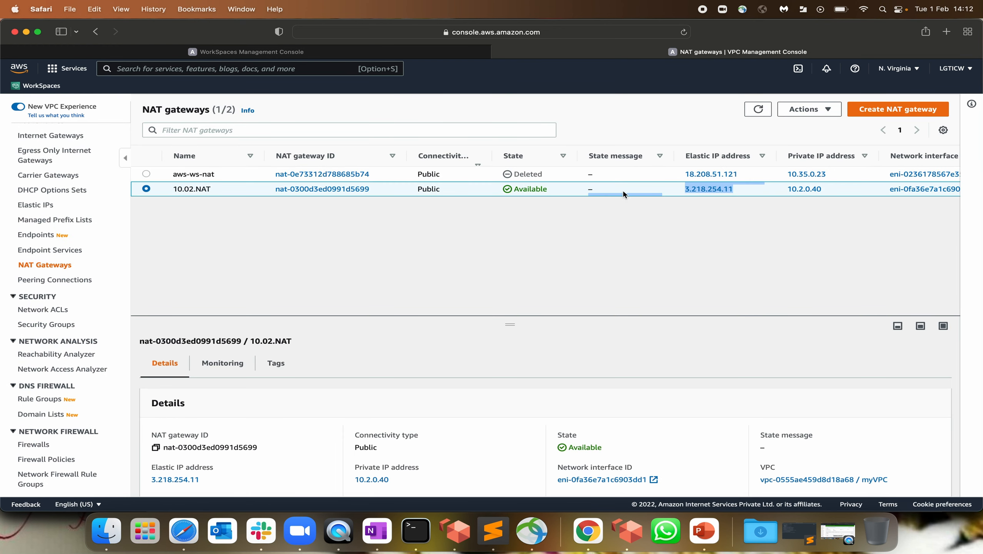
left_click(646, 237)
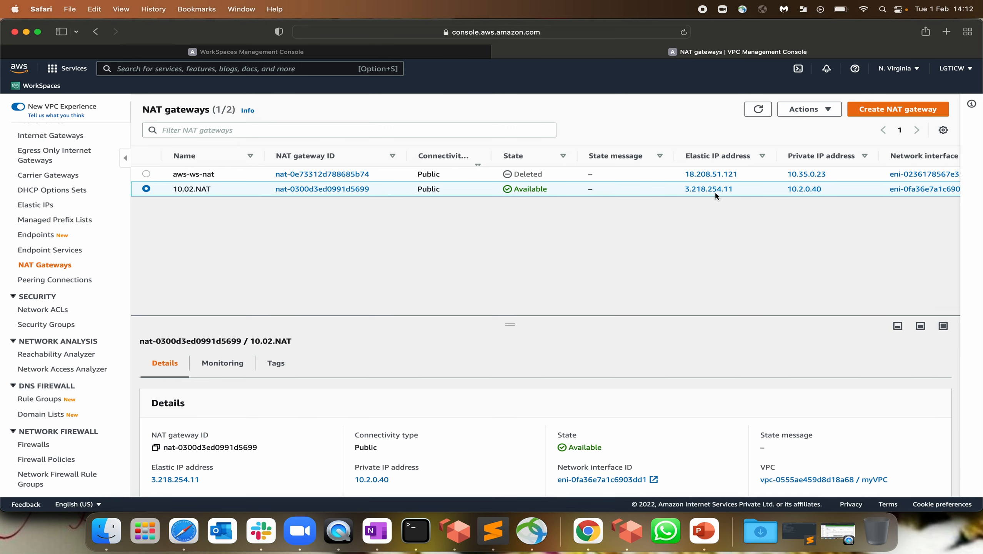
key("super+Tab")
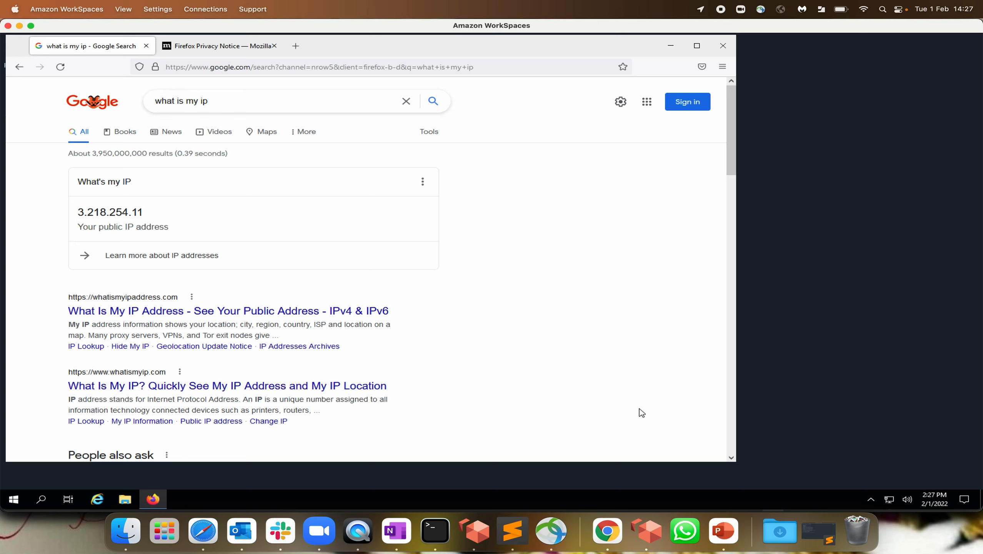
left_click(202, 539)
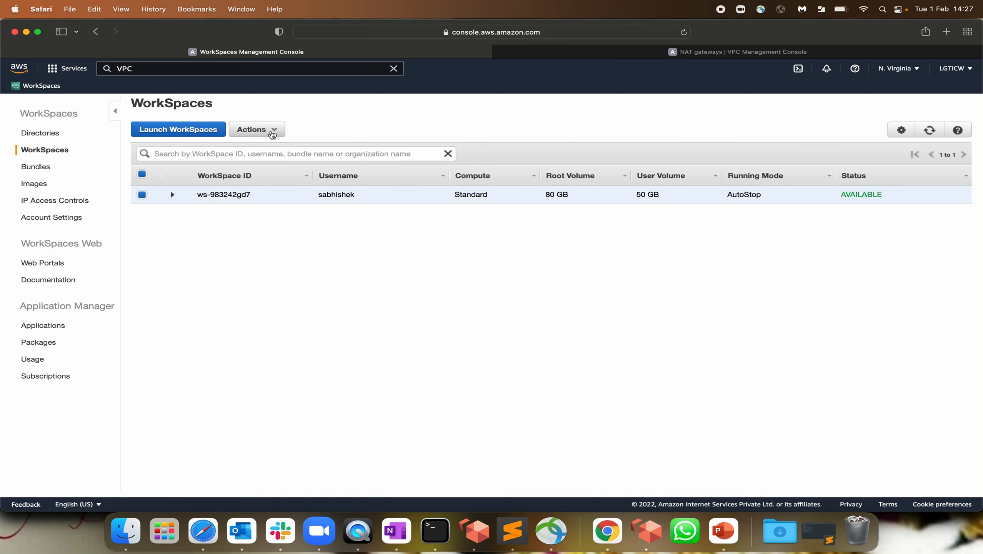
left_click(266, 131)
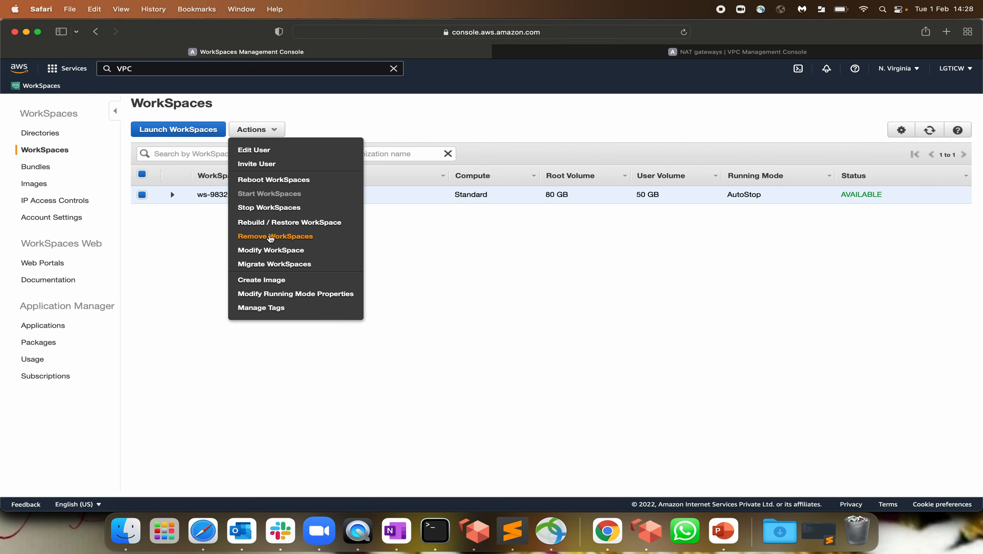
left_click(270, 251)
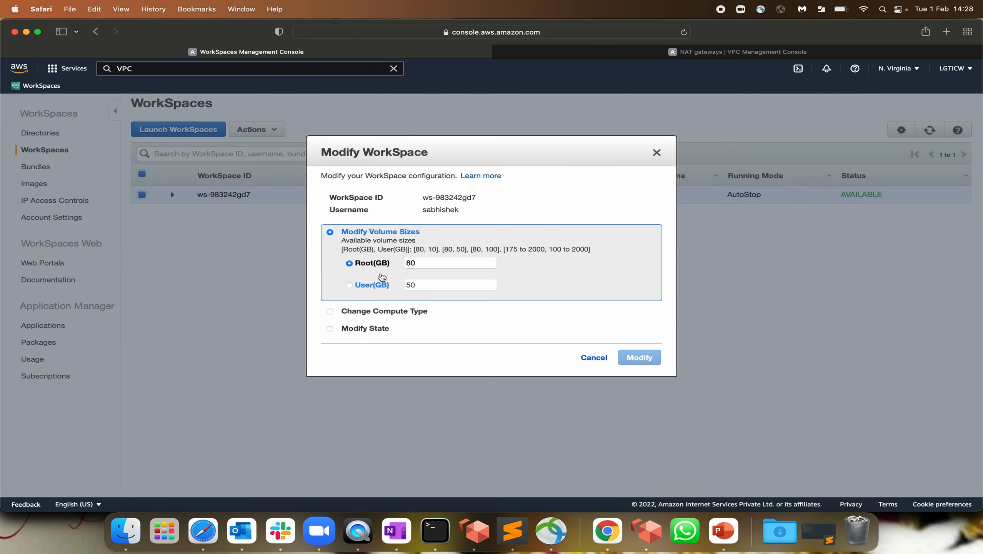
left_click(431, 264)
left_click(385, 288)
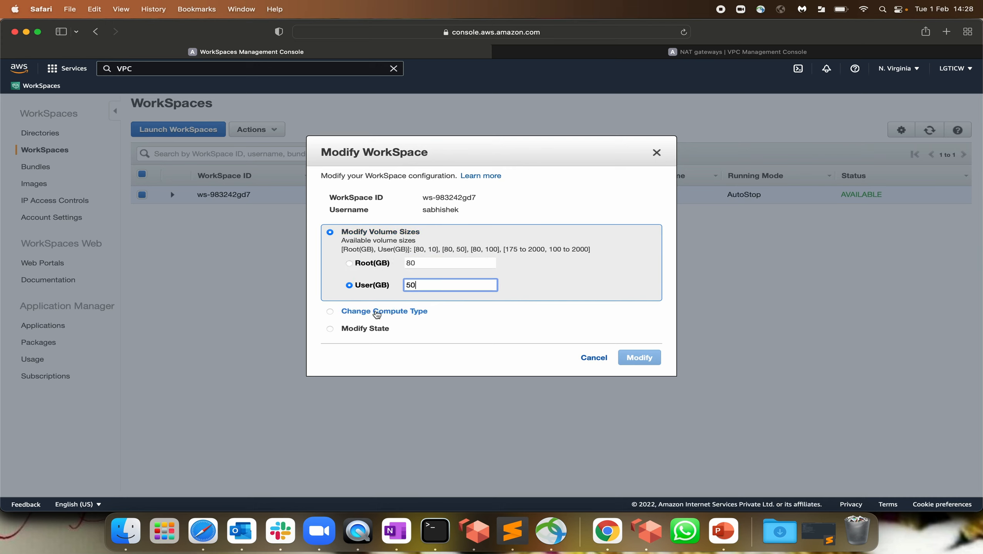
left_click(330, 312)
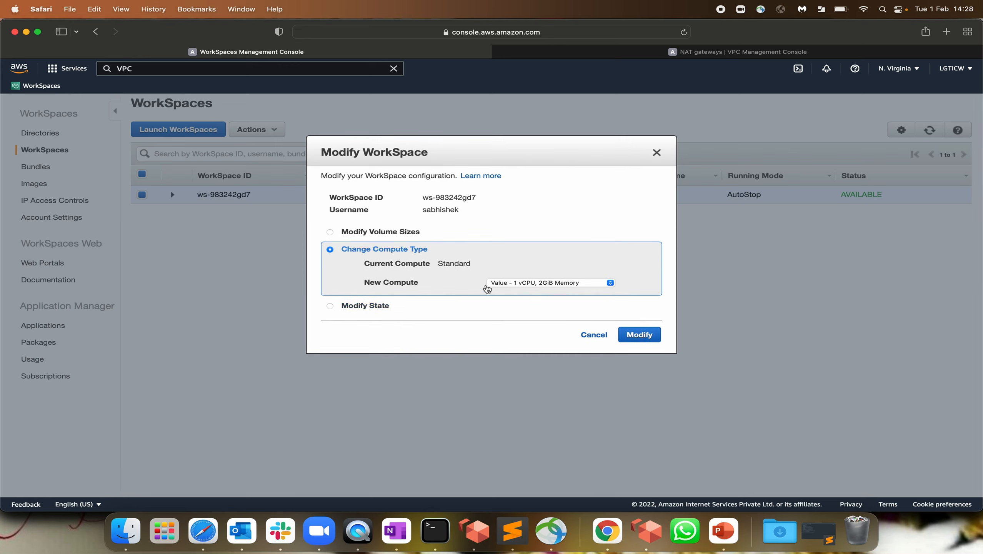
left_click(515, 283)
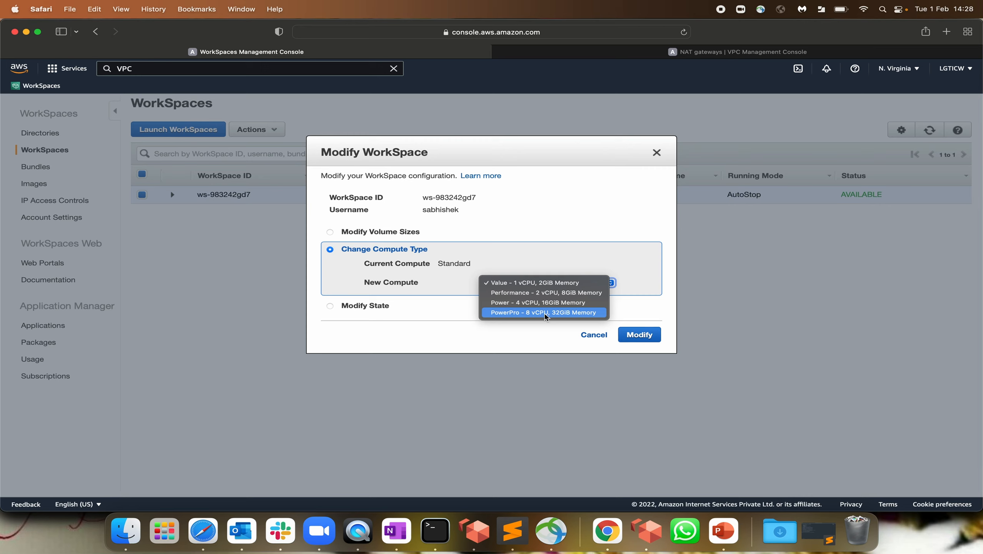
left_click(397, 340)
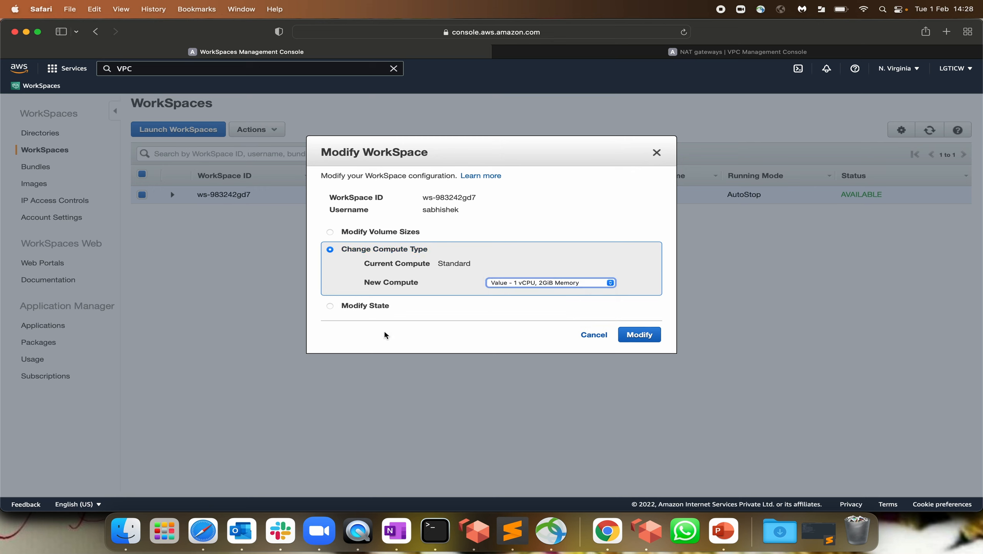
left_click(384, 307)
left_click(520, 302)
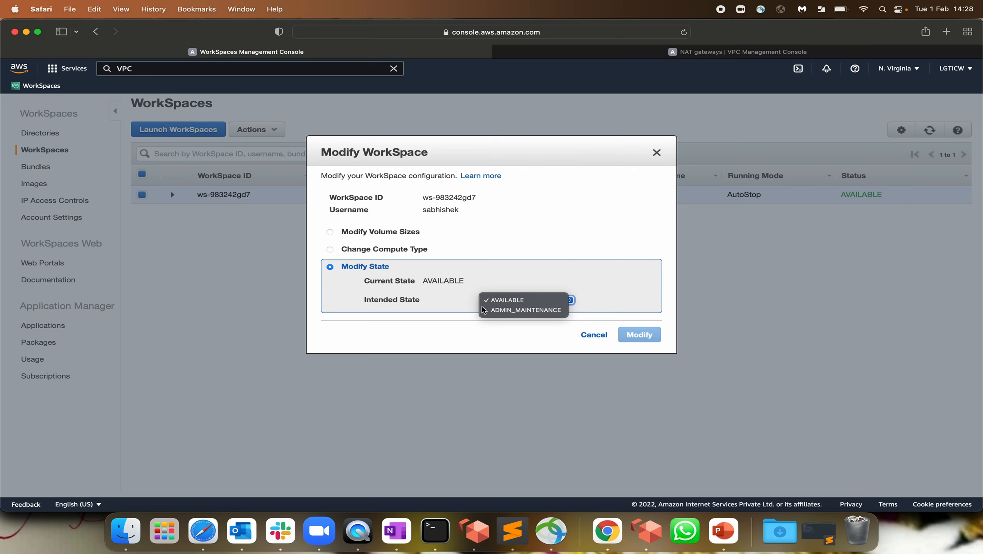
left_click(497, 335)
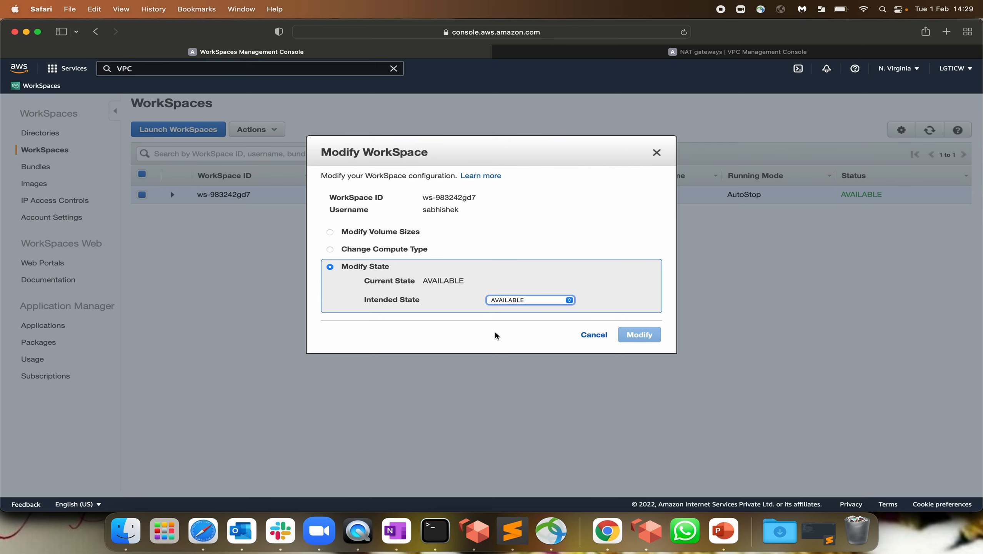
left_click(591, 334)
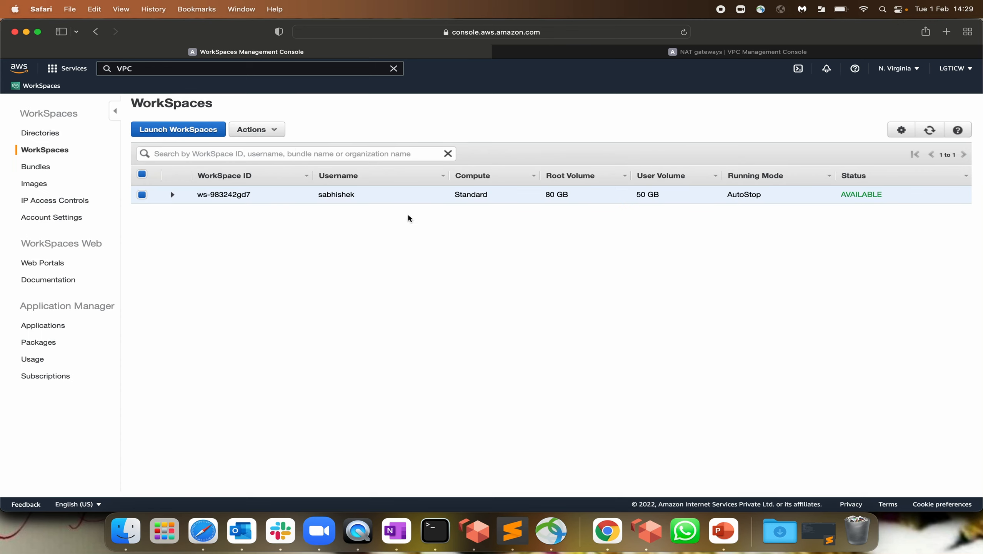
left_click(272, 131)
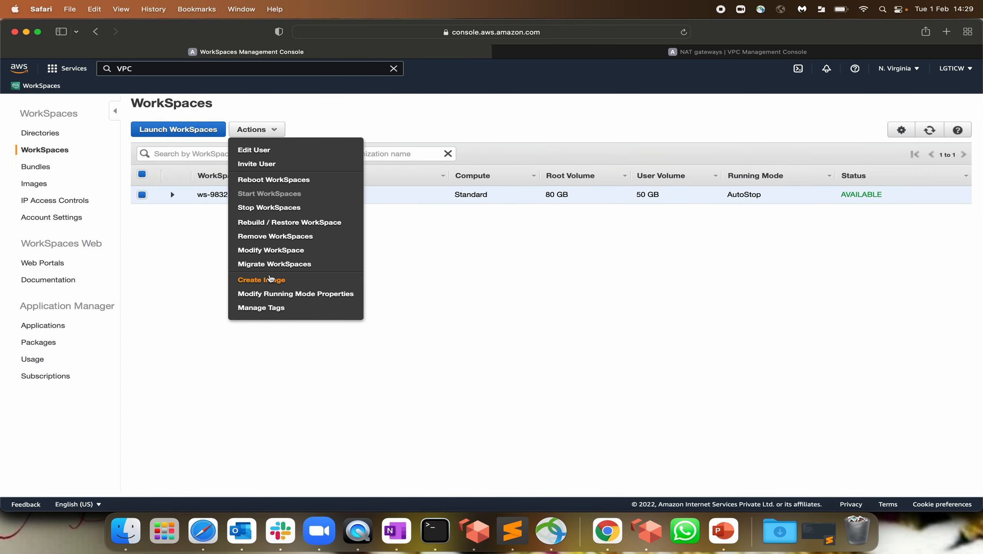
left_click(280, 262)
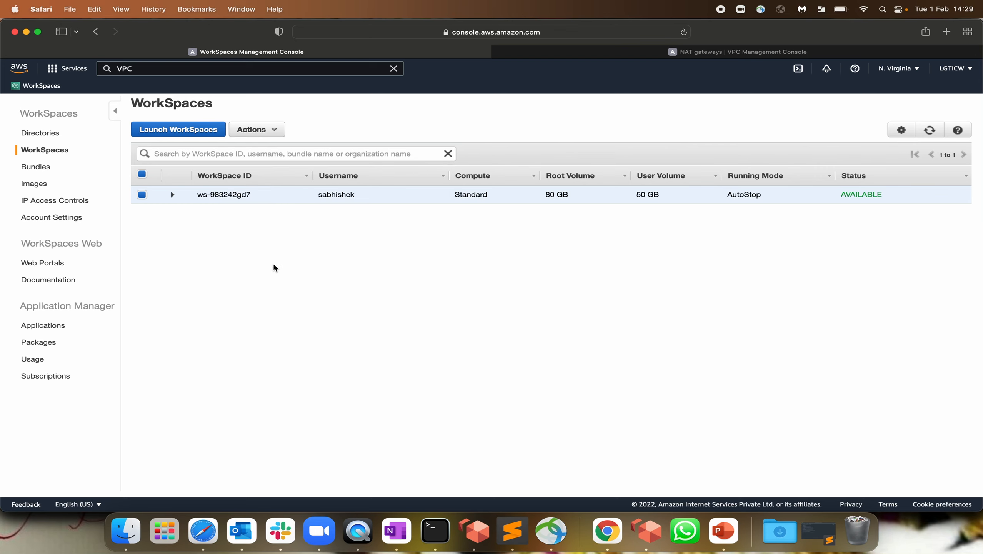
left_click(260, 128)
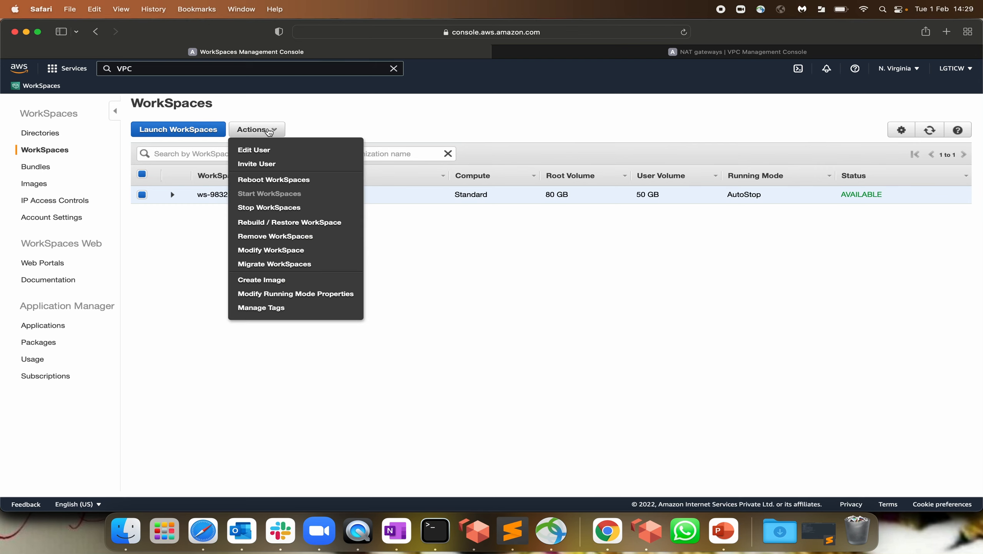
left_click(266, 268)
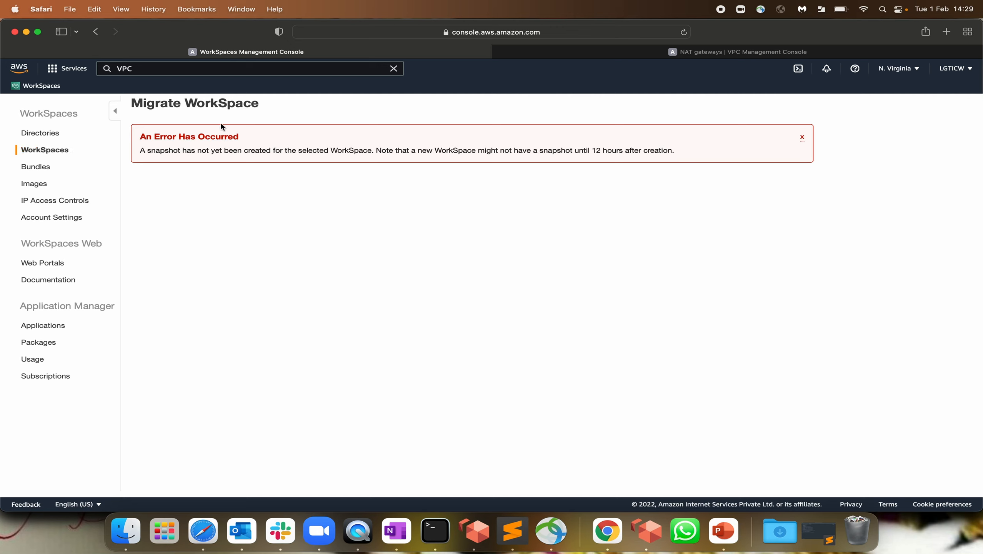
left_click(45, 150)
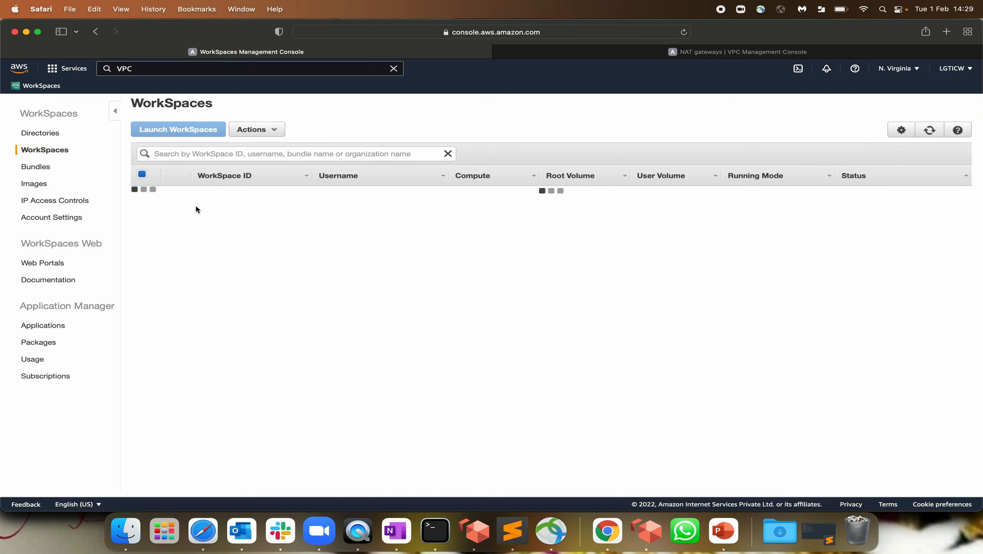
left_click(257, 130)
left_click(142, 194)
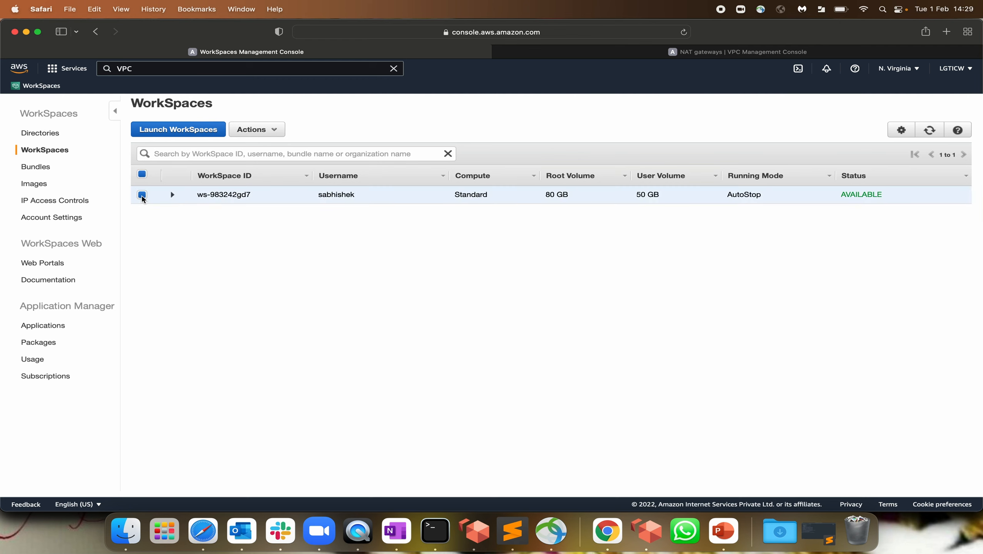
left_click(257, 129)
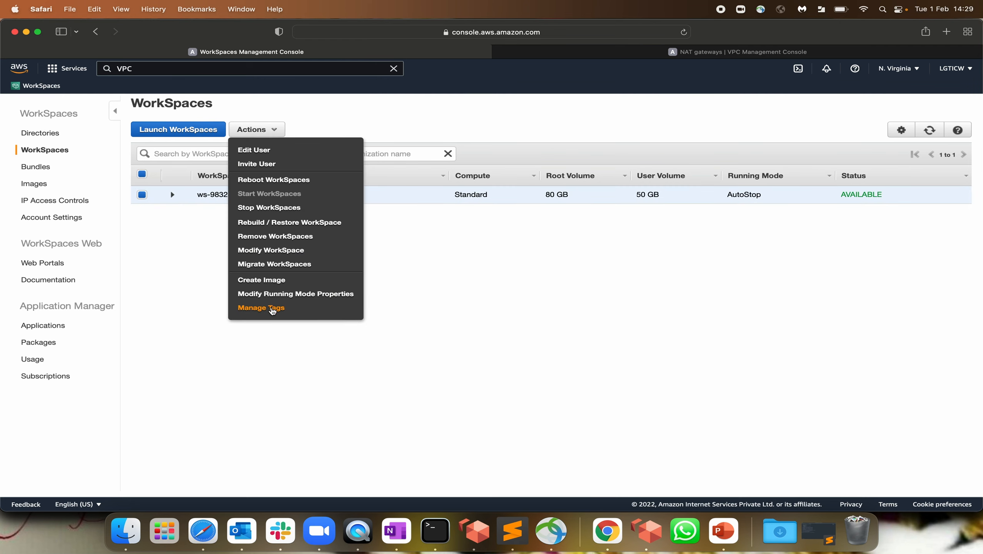
left_click(285, 295)
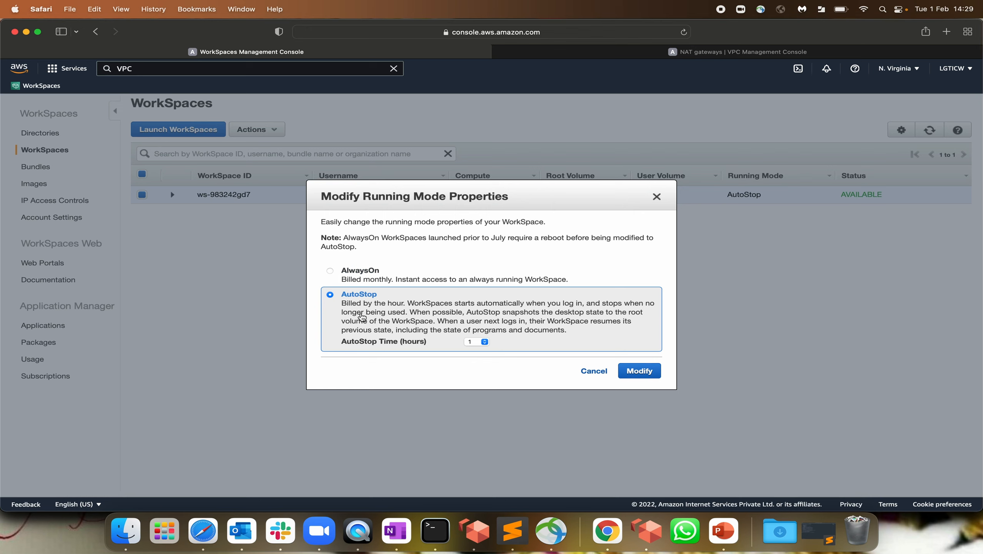
left_click(483, 342)
left_click(380, 349)
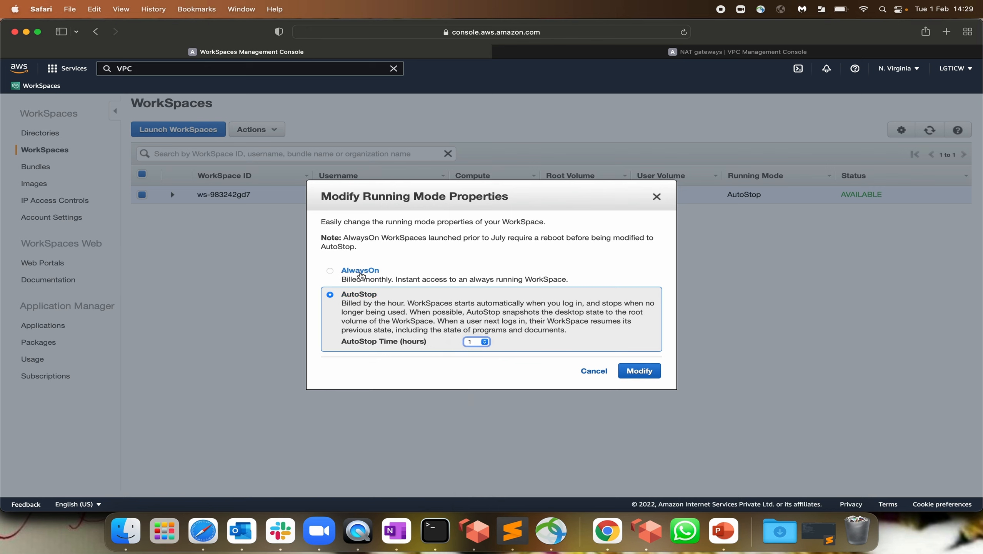
left_click(589, 372)
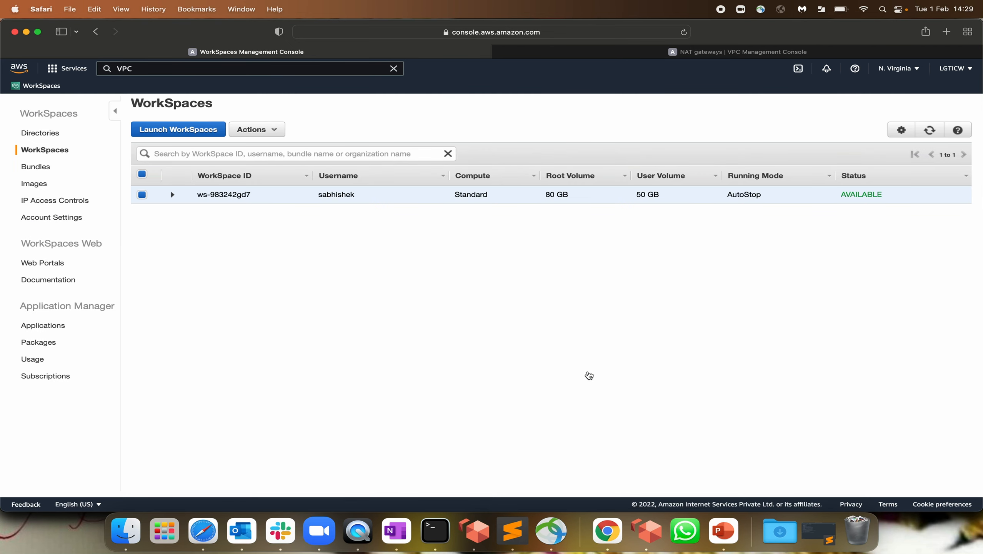